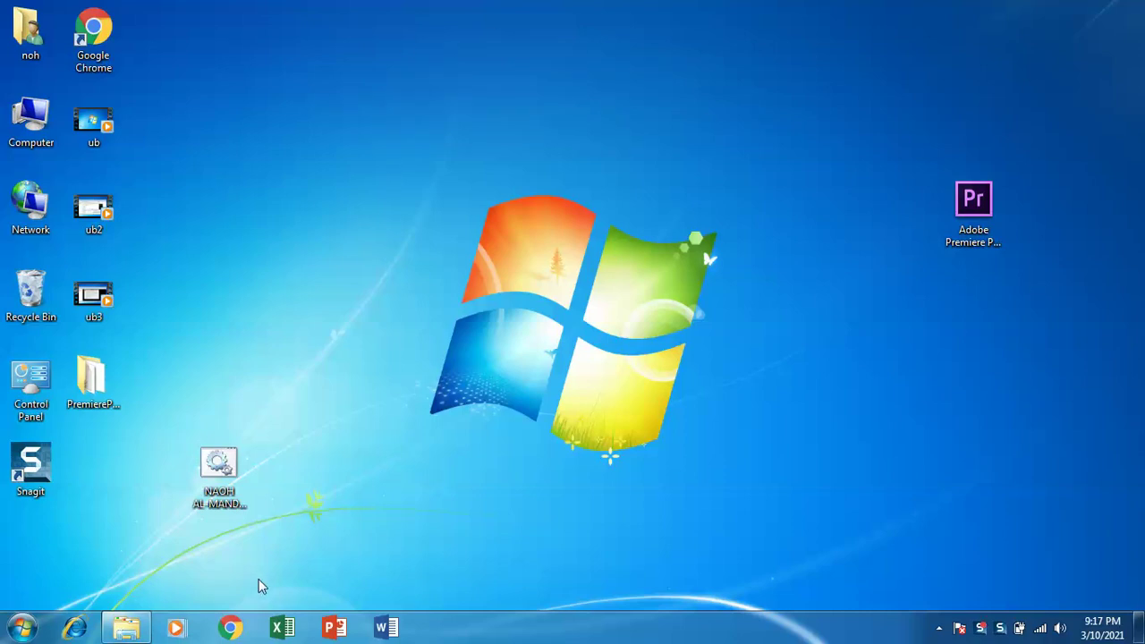
# Search Google for vmware workstation in Chrome and bring up the Workstation Pro downloads list.
pyautogui.click(230, 628)
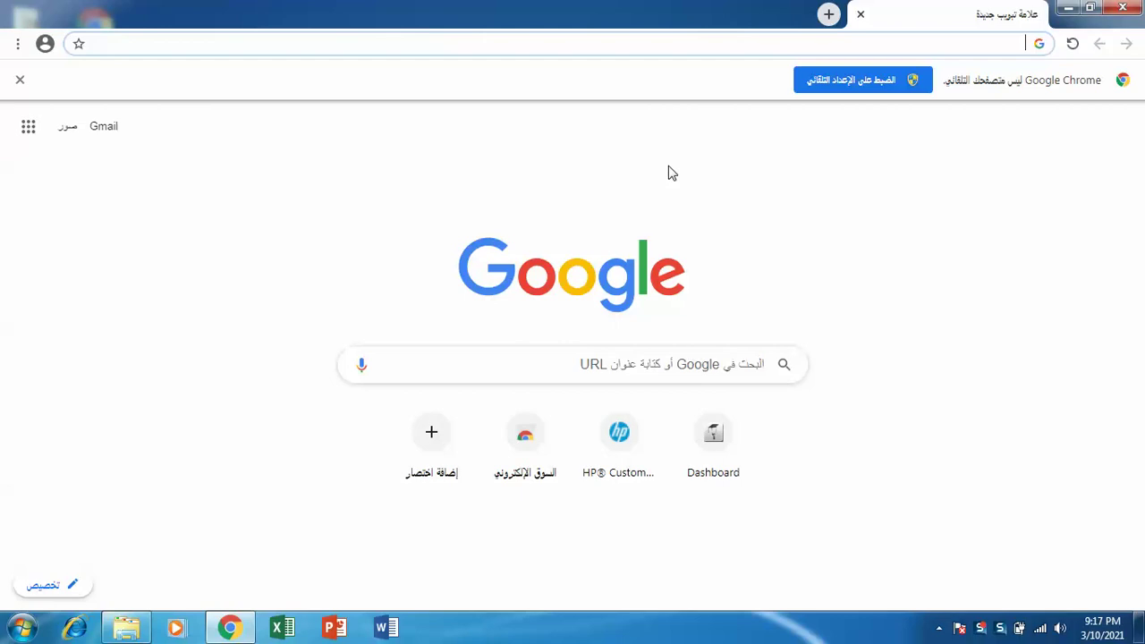
pyautogui.write('vm')
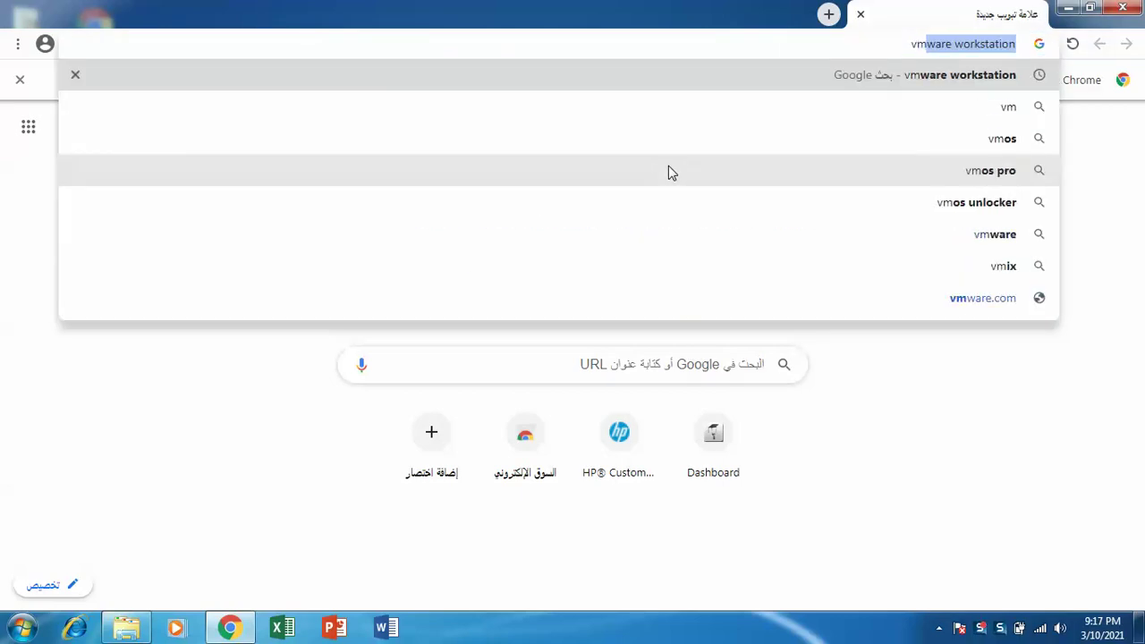
pyautogui.press('Return')
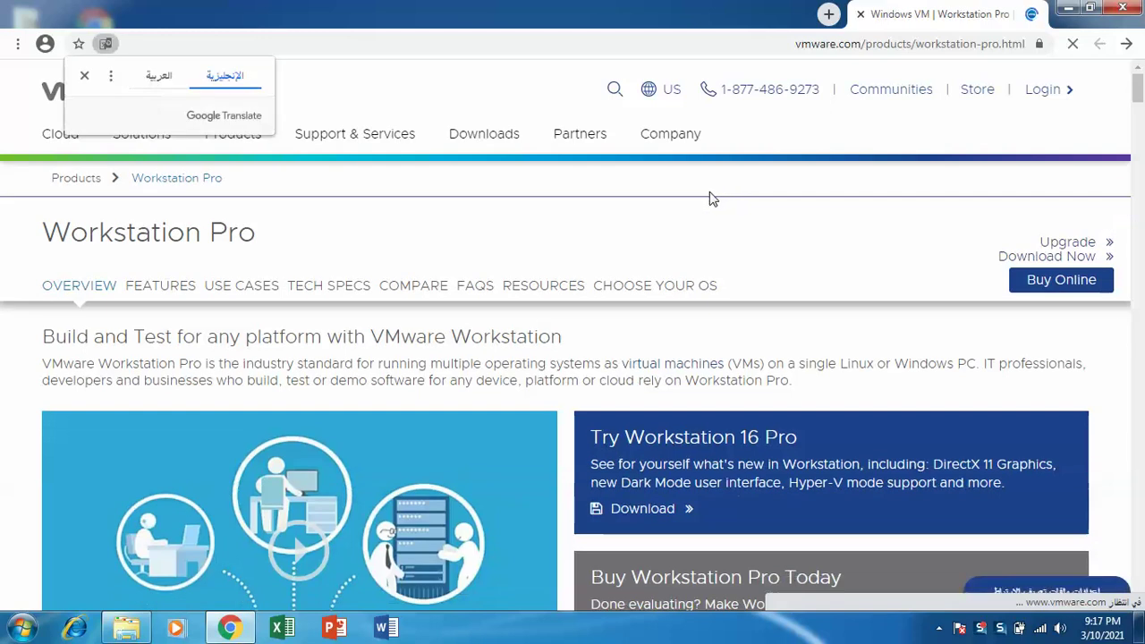
pyautogui.click(483, 143)
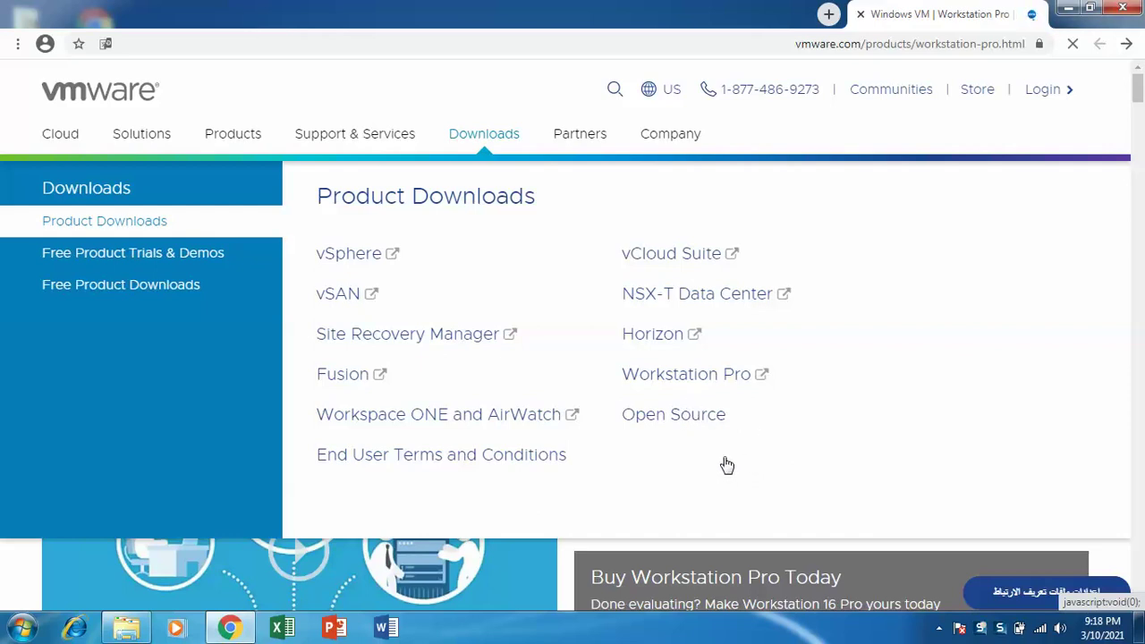
# Go to VMware's Open Source page and open VMware Workstation under Desktop & End-User Computing.
pyautogui.click(688, 416)
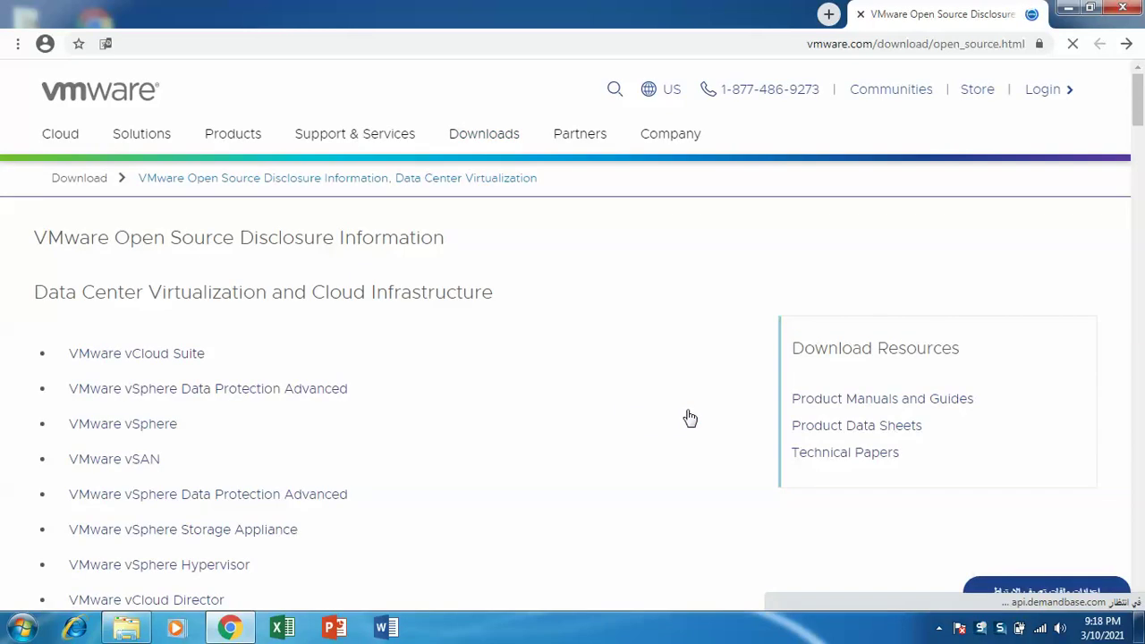
pyautogui.scroll(-8, 169, 394)
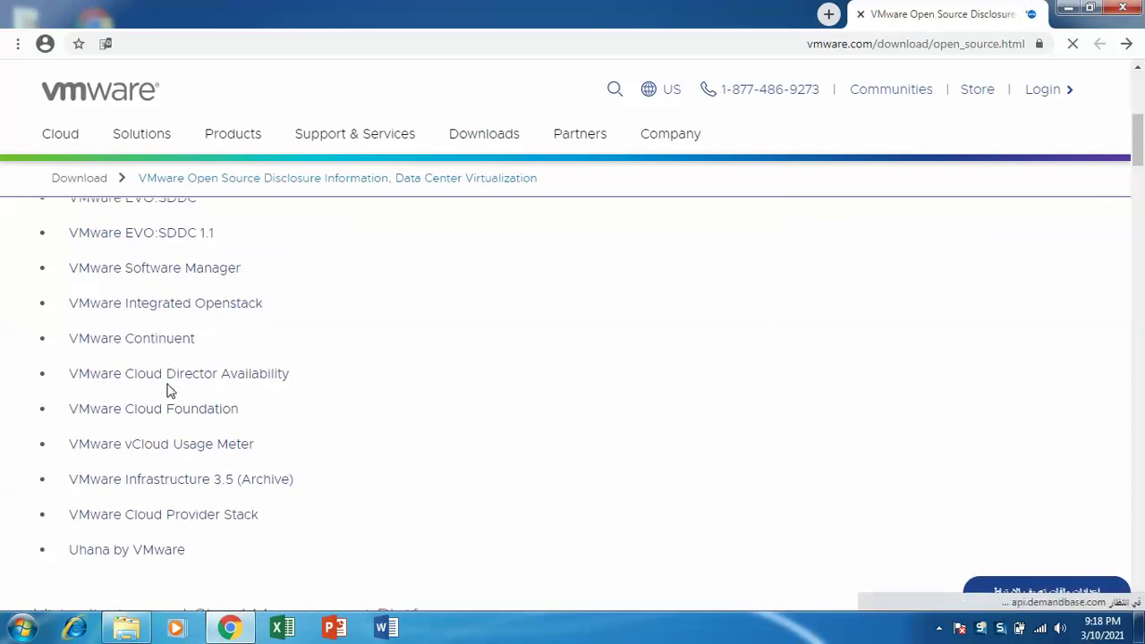
pyautogui.scroll(-8, 165, 396)
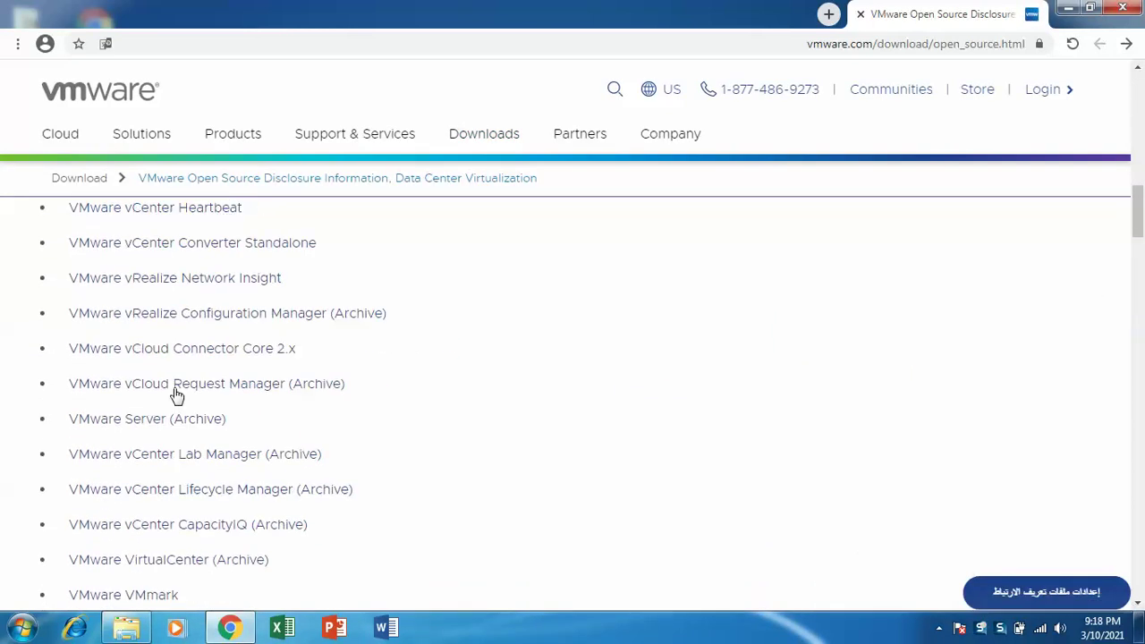
pyautogui.scroll(-8, 170, 393)
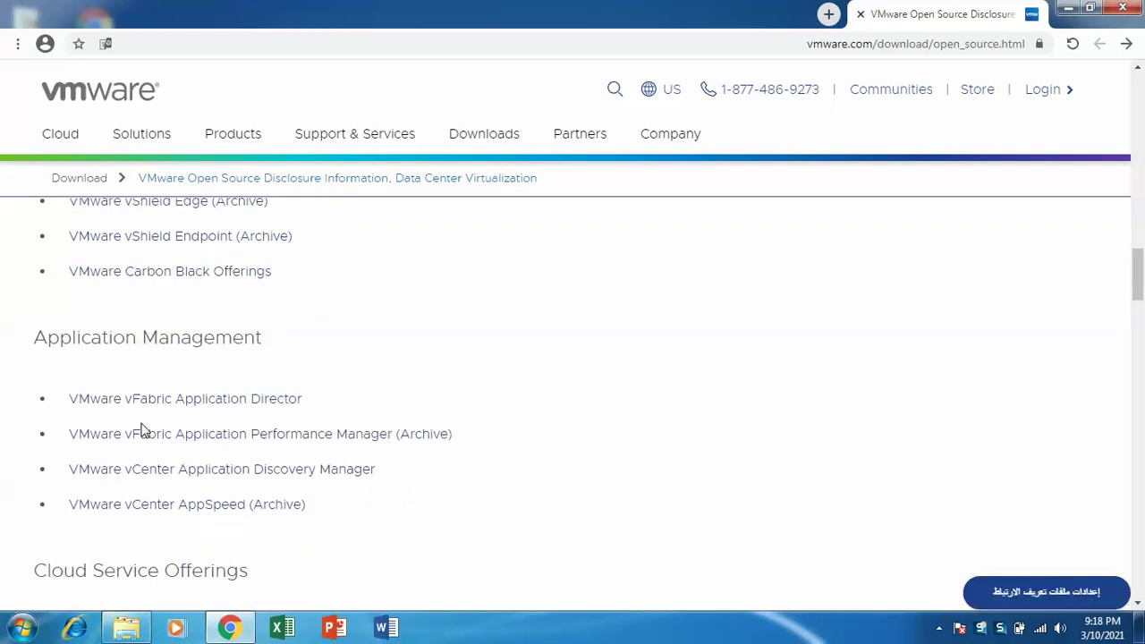
pyautogui.scroll(-6, 143, 431)
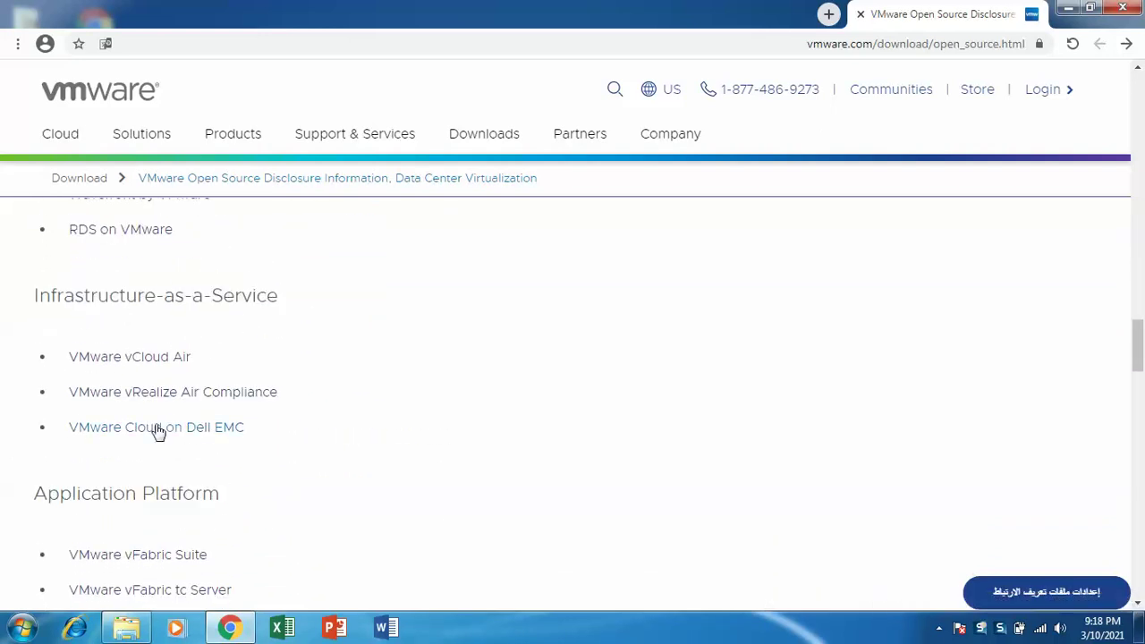
pyautogui.scroll(-2, 156, 432)
pyautogui.scroll(-9, 143, 452)
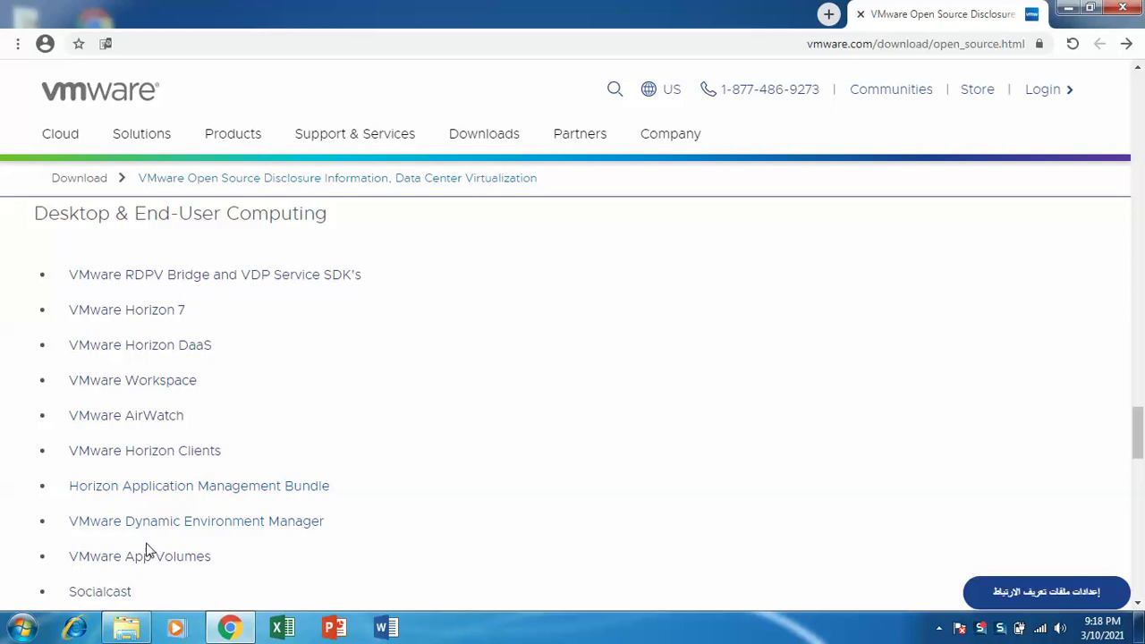
pyautogui.scroll(-1, 150, 555)
pyautogui.scroll(-2, 161, 537)
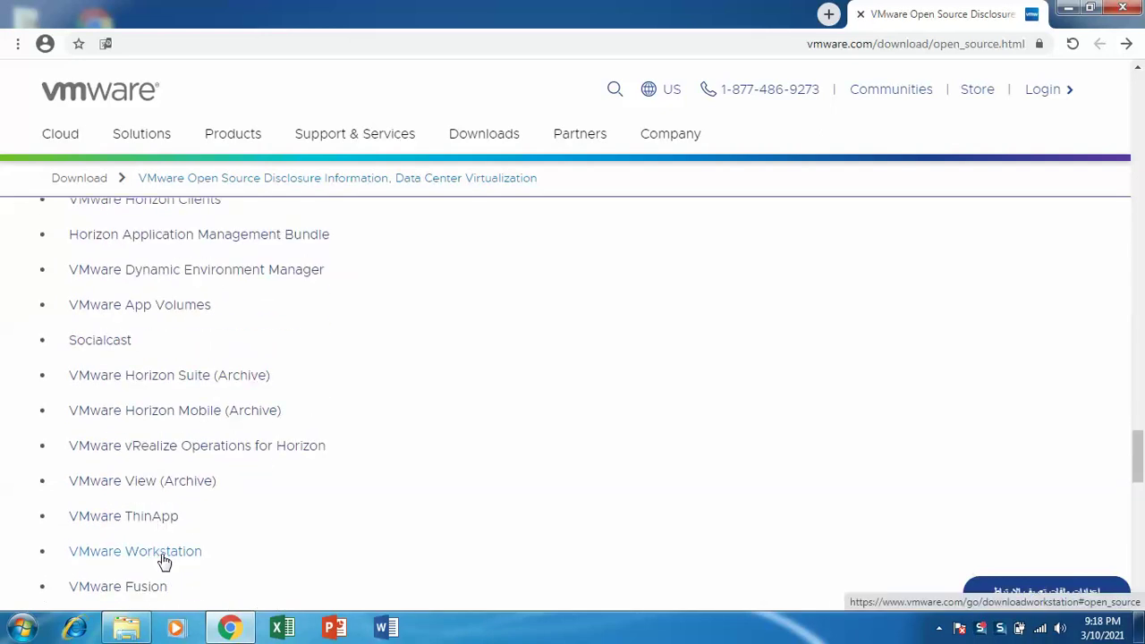
pyautogui.click(164, 561)
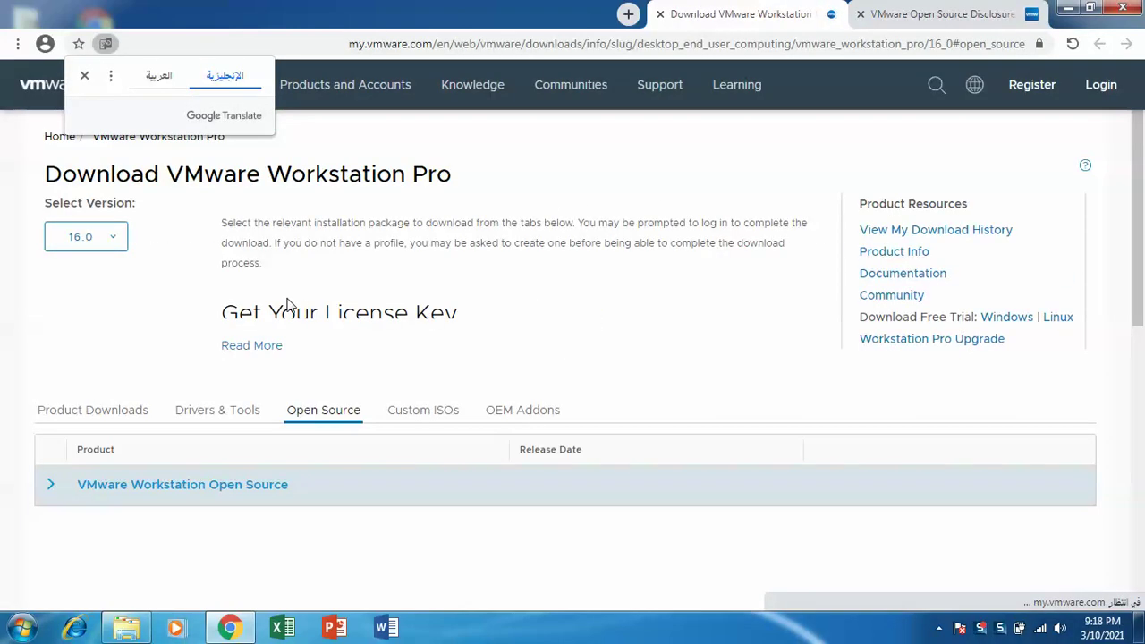
# Switch the download version to 14.0 and go to the 14.1.8 Pro for Windows download.
pyautogui.click(108, 247)
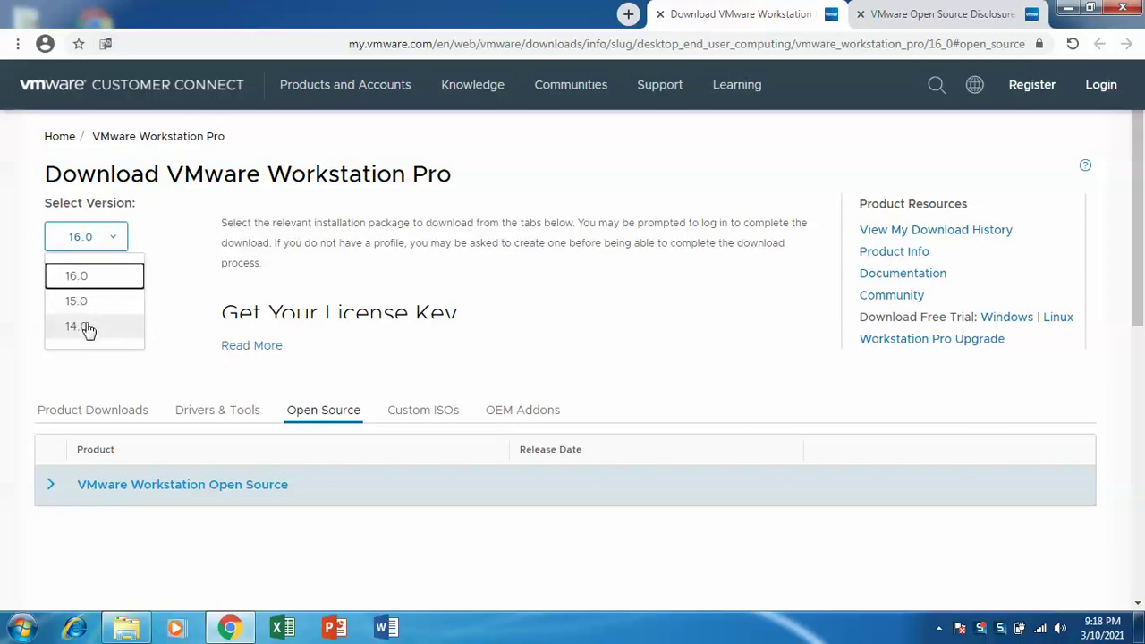
pyautogui.click(85, 327)
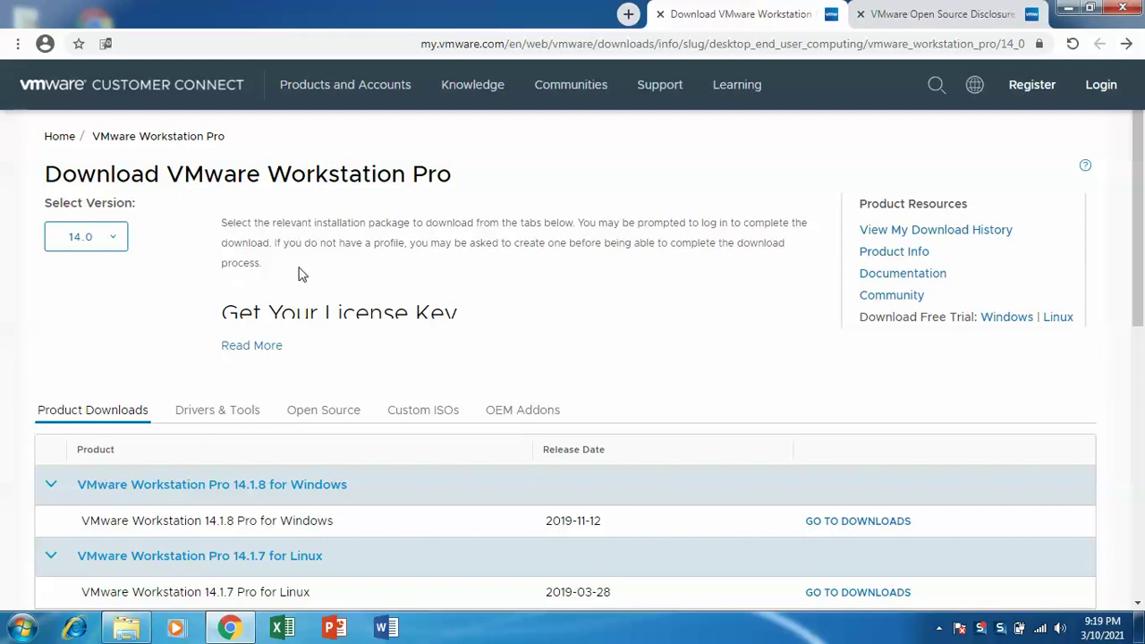
pyautogui.scroll(-2, 315, 253)
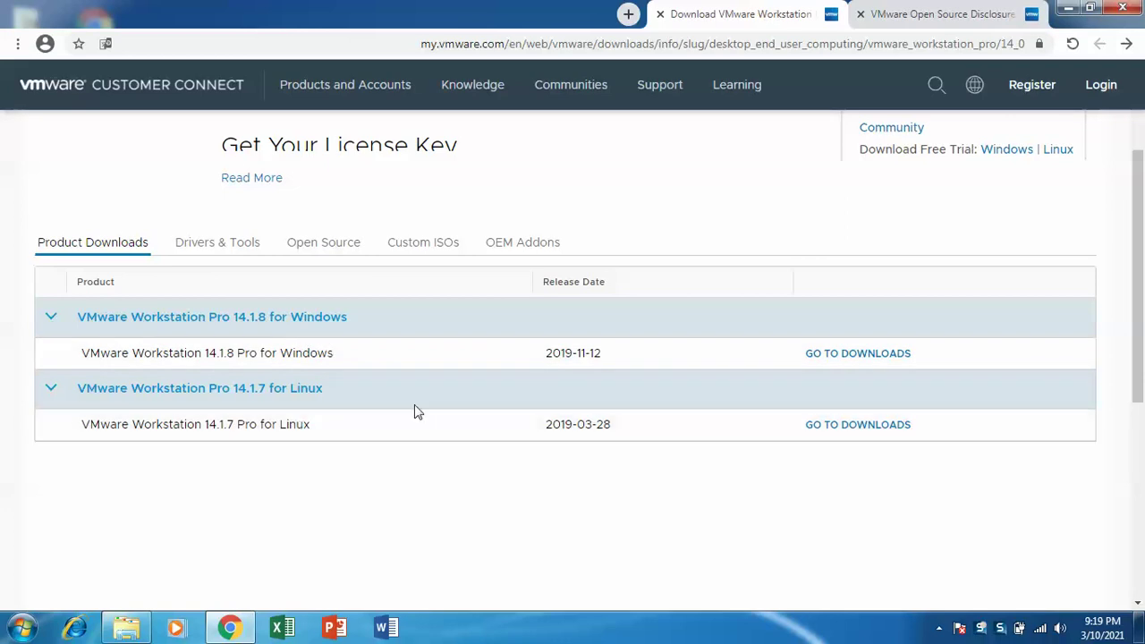
pyautogui.click(866, 356)
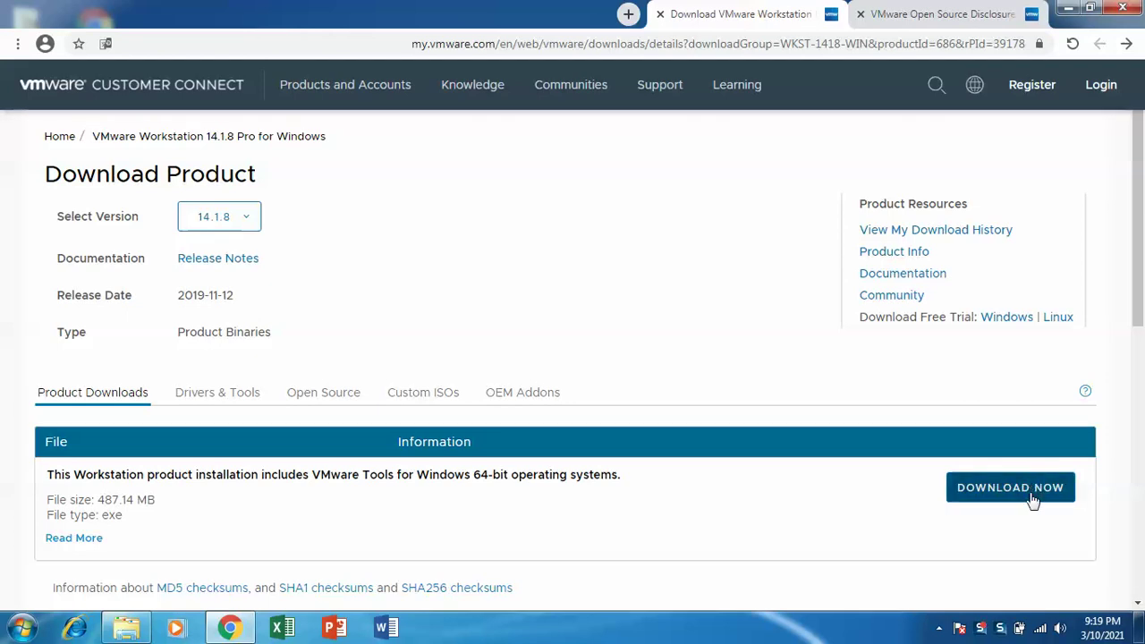
pyautogui.click(1029, 497)
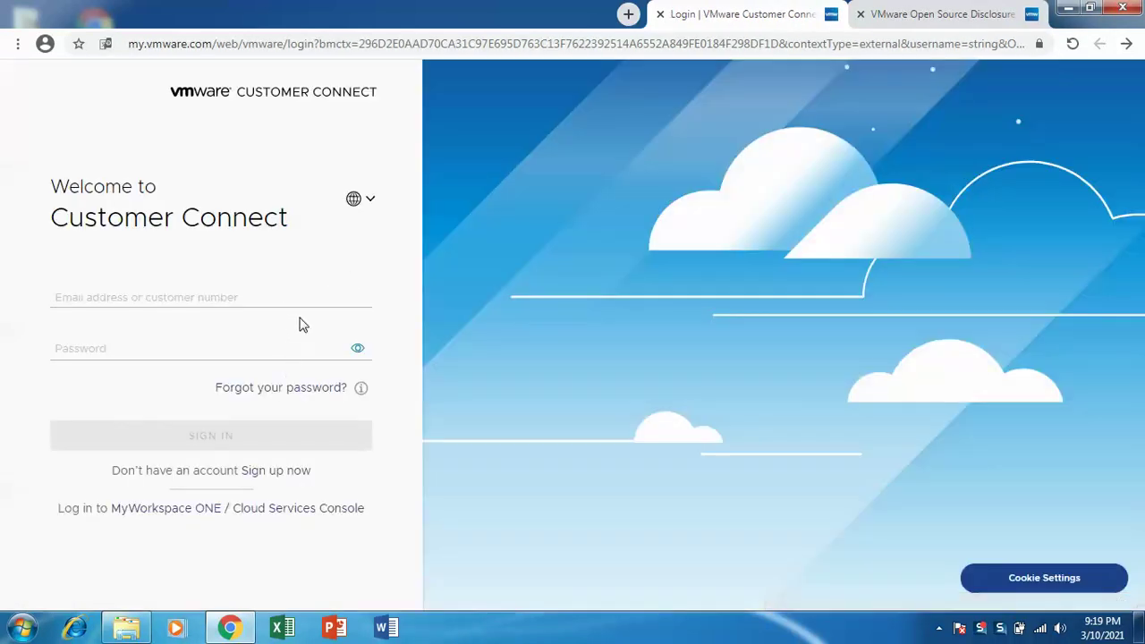
pyautogui.click(1126, 45)
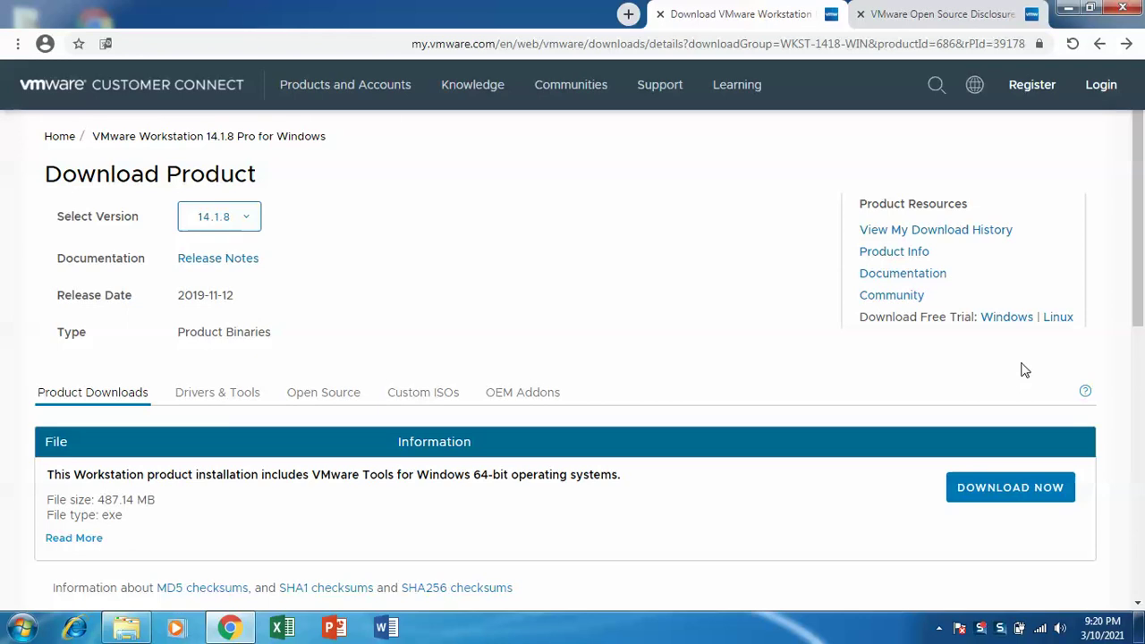
pyautogui.click(1006, 318)
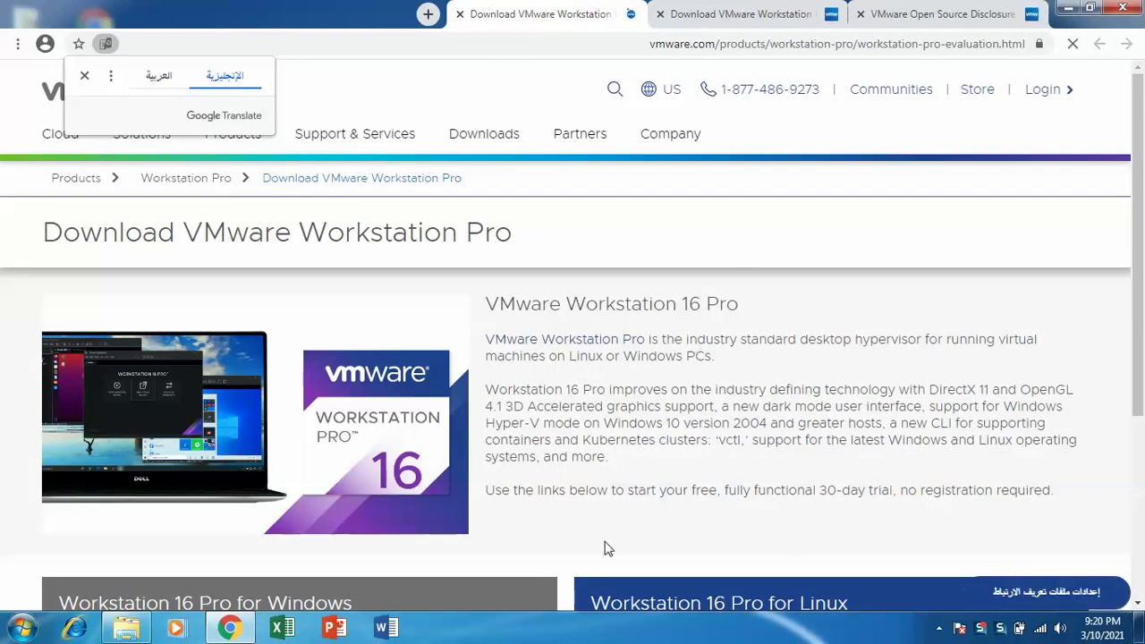
# Start and cancel the Workstation 16 Pro for Windows trial download, then minimise Chrome.
pyautogui.scroll(-3, 606, 547)
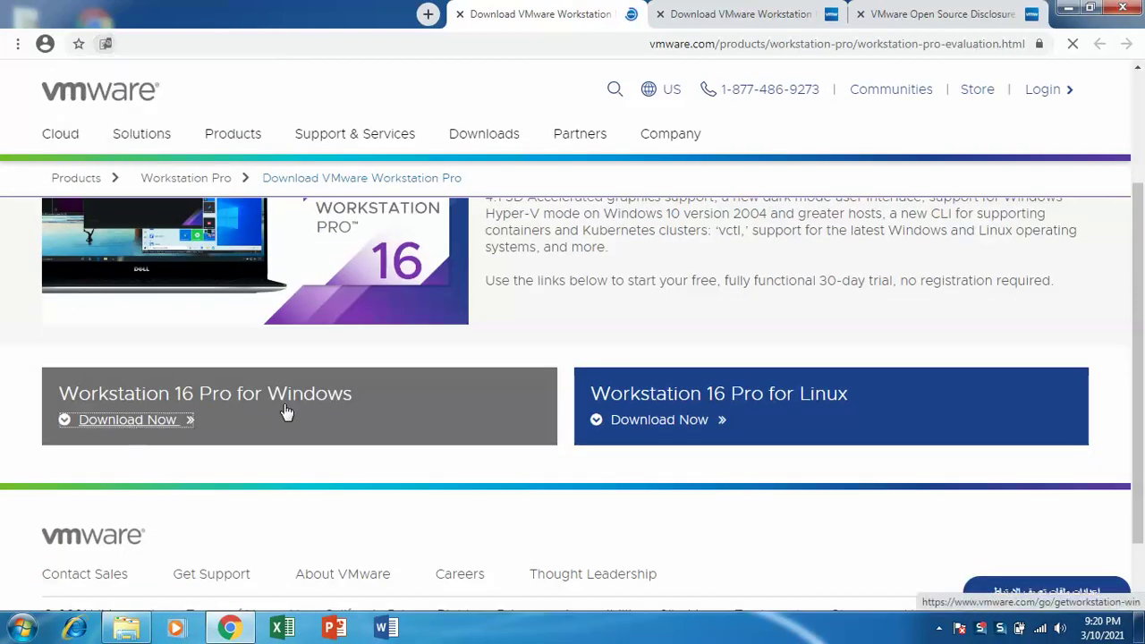
pyautogui.click(129, 422)
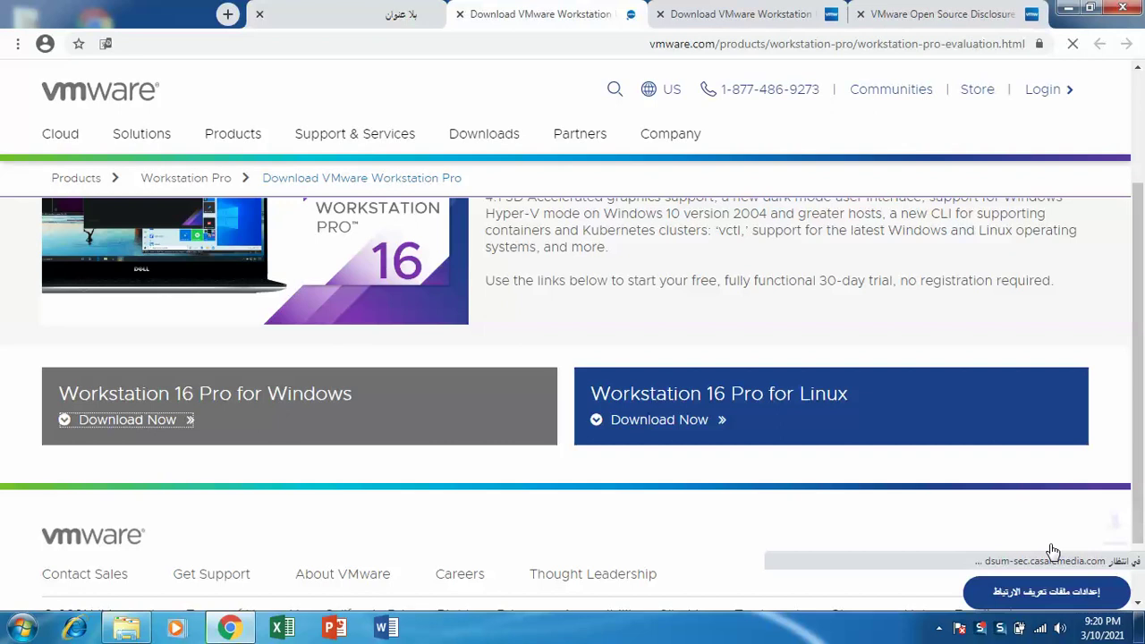
pyautogui.rightClick(1097, 591)
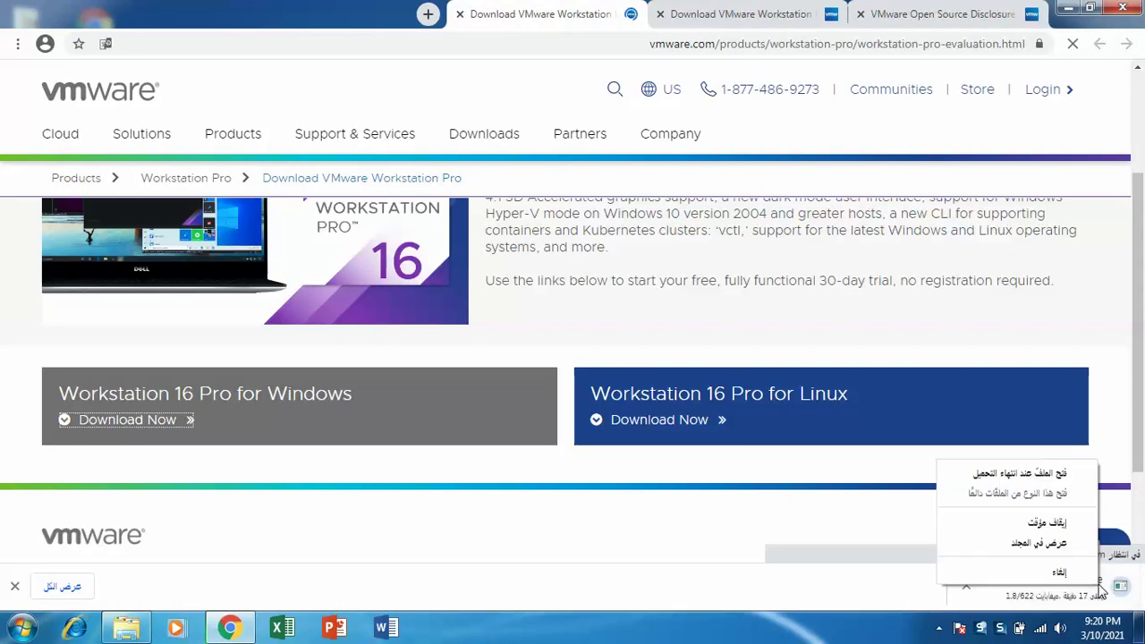
pyautogui.click(1088, 571)
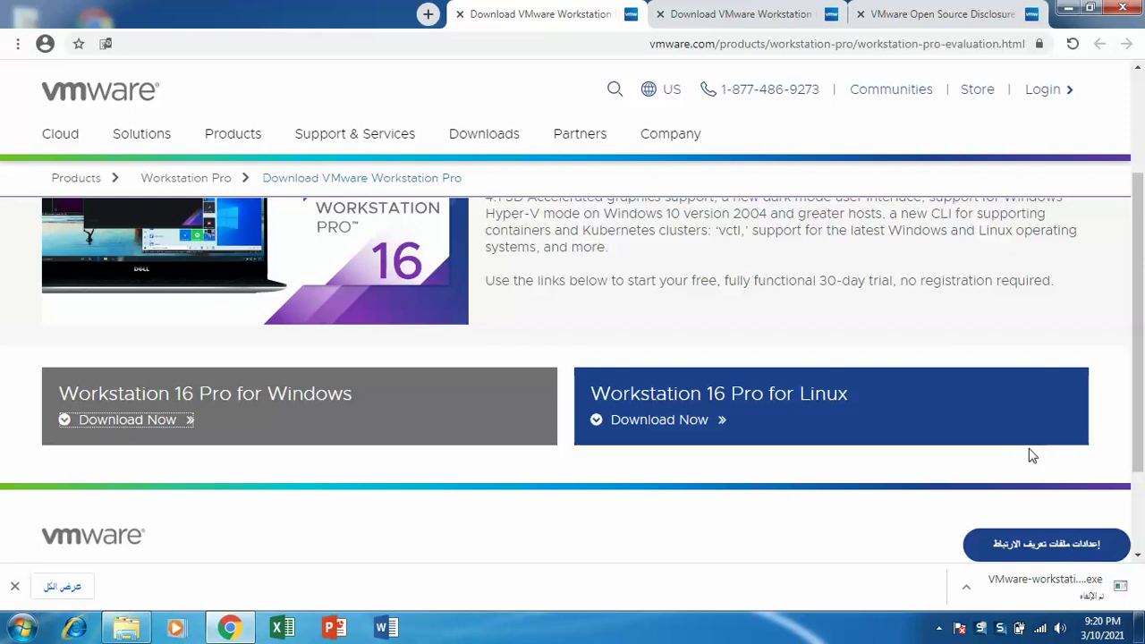
pyautogui.click(1067, 7)
# Browse the Downloads folder and inspect the VMwr_workst_14.1.7_.com and S_VMWr_WS_14.x_.com (1) archives.
pyautogui.doubleClick(31, 121)
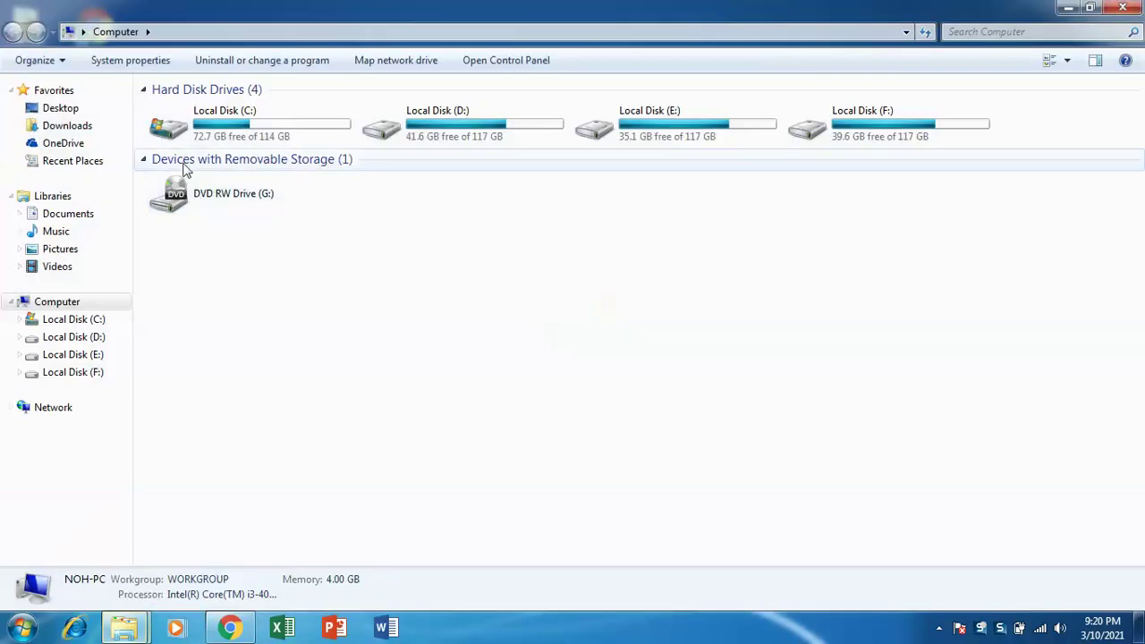
pyautogui.click(82, 128)
pyautogui.click(230, 144)
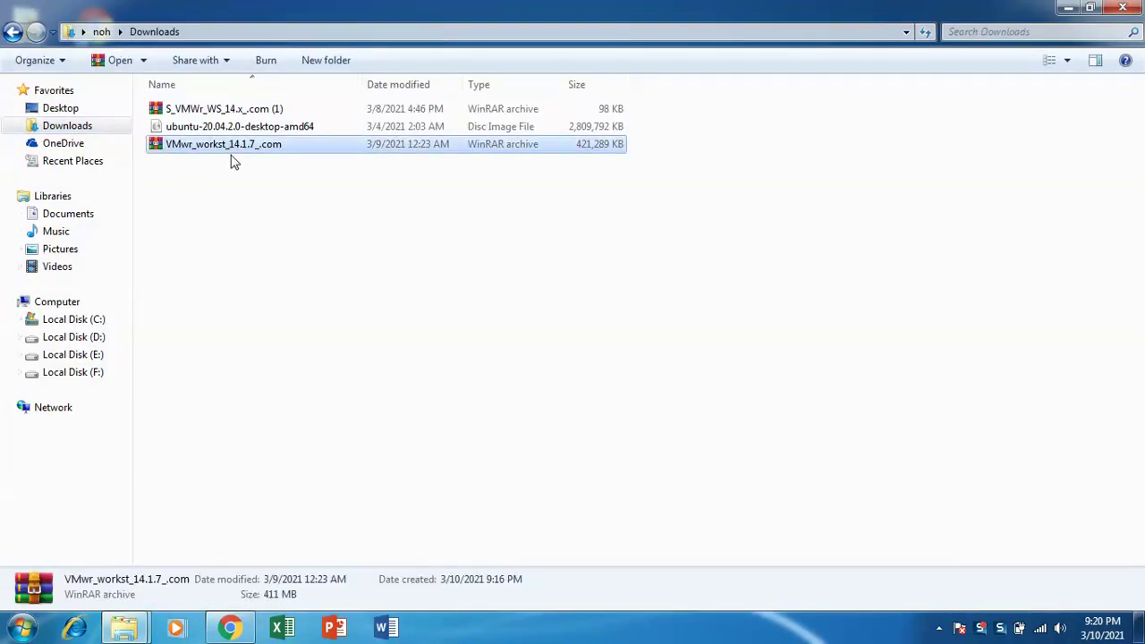
pyautogui.click(258, 111)
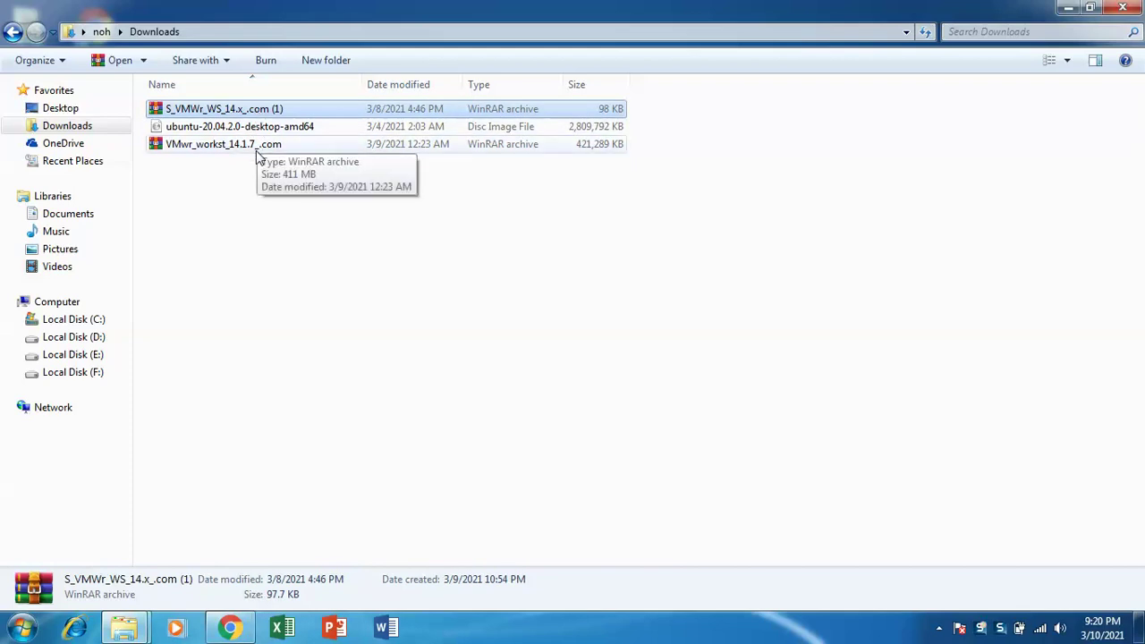
pyautogui.click(258, 145)
# Bring Chrome back to the VMware download page and open a new blank tab.
pyautogui.click(231, 629)
pyautogui.click(259, 514)
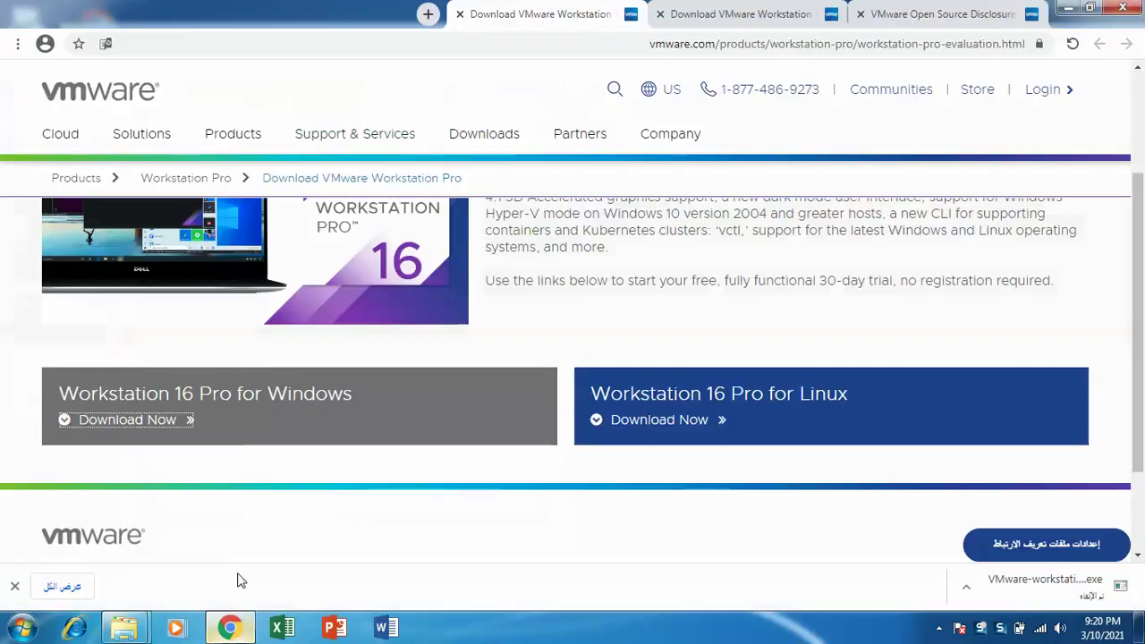
pyautogui.click(427, 16)
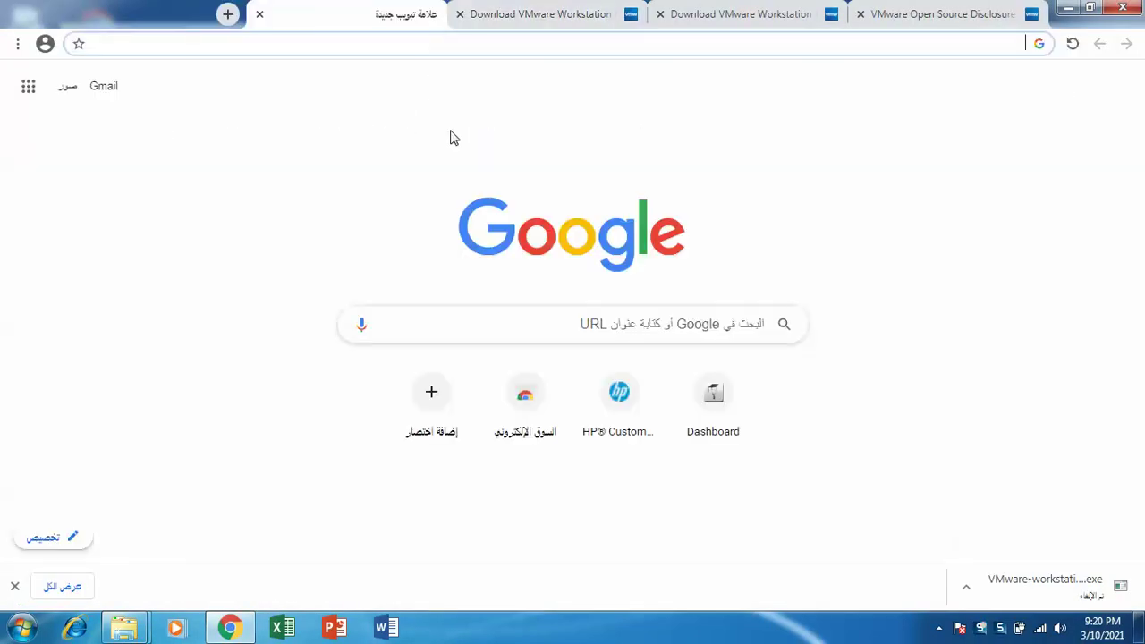
# Search for Ubuntu, start the Ubuntu Desktop 20.04 LTS ISO download from ubuntu.com, then cancel it.
pyautogui.write('ub')
pyautogui.press('Return')
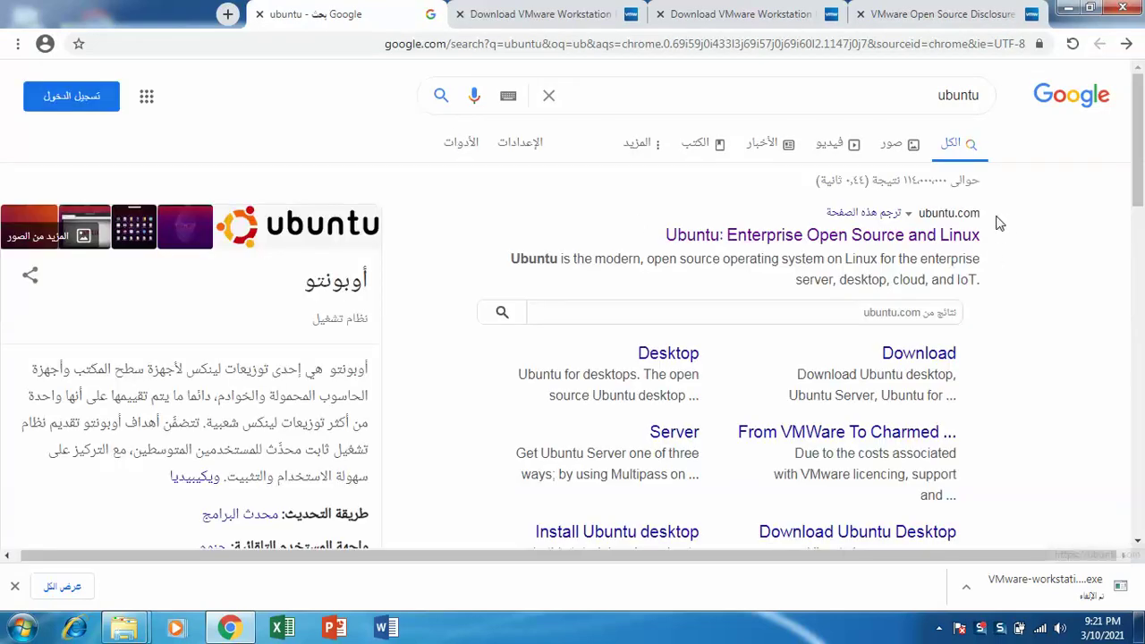
pyautogui.click(974, 236)
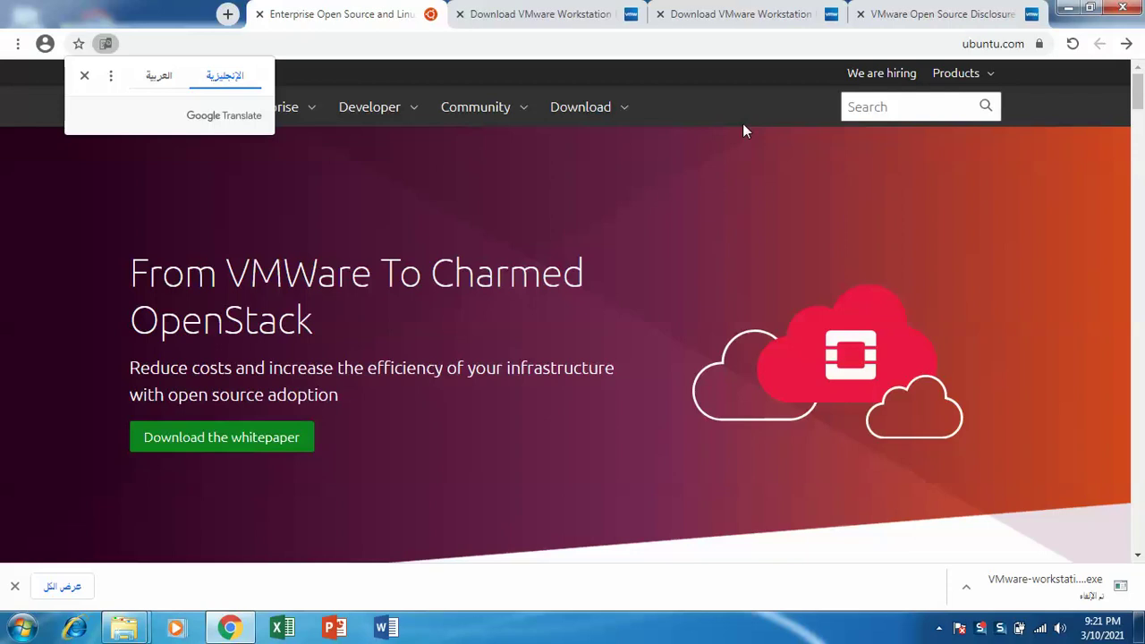
pyautogui.click(593, 125)
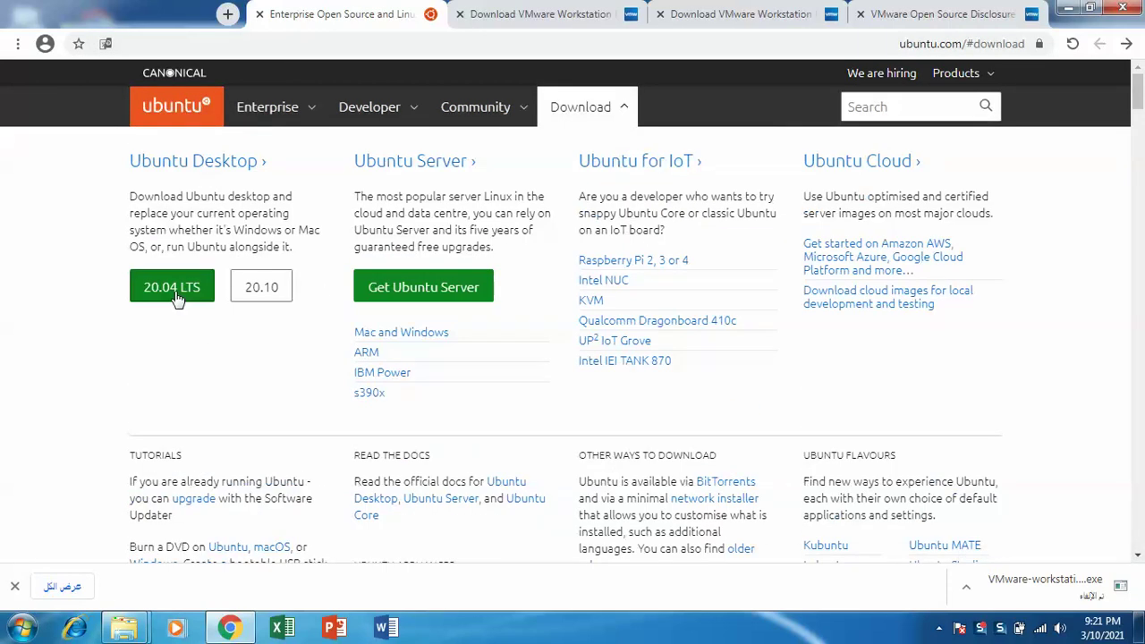
pyautogui.click(176, 300)
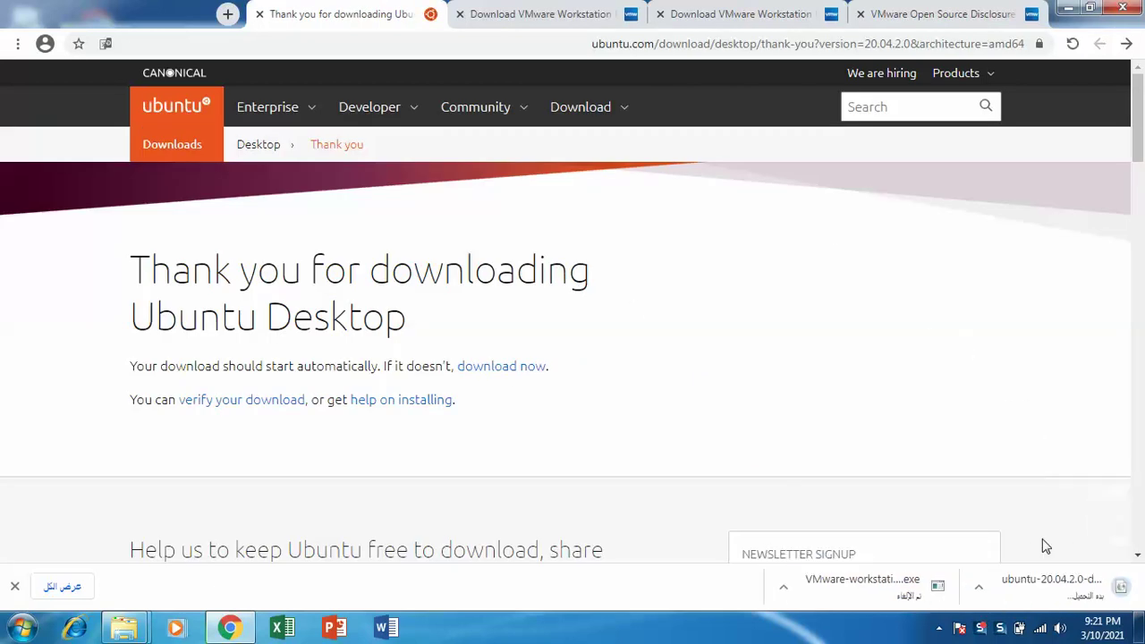
pyautogui.rightClick(1064, 591)
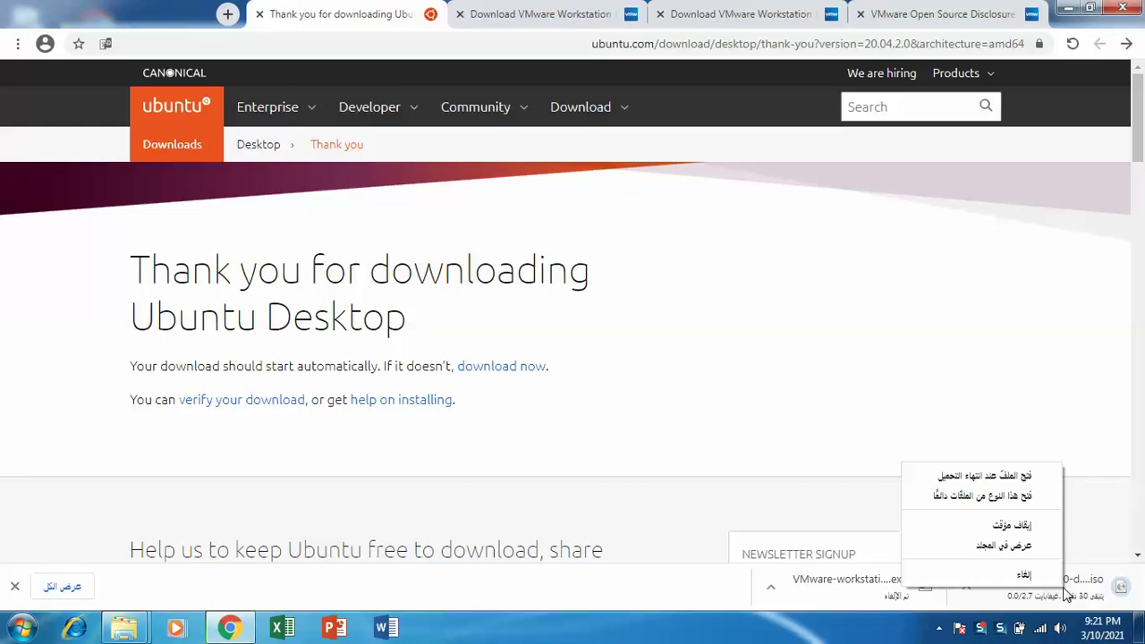
pyautogui.click(1057, 578)
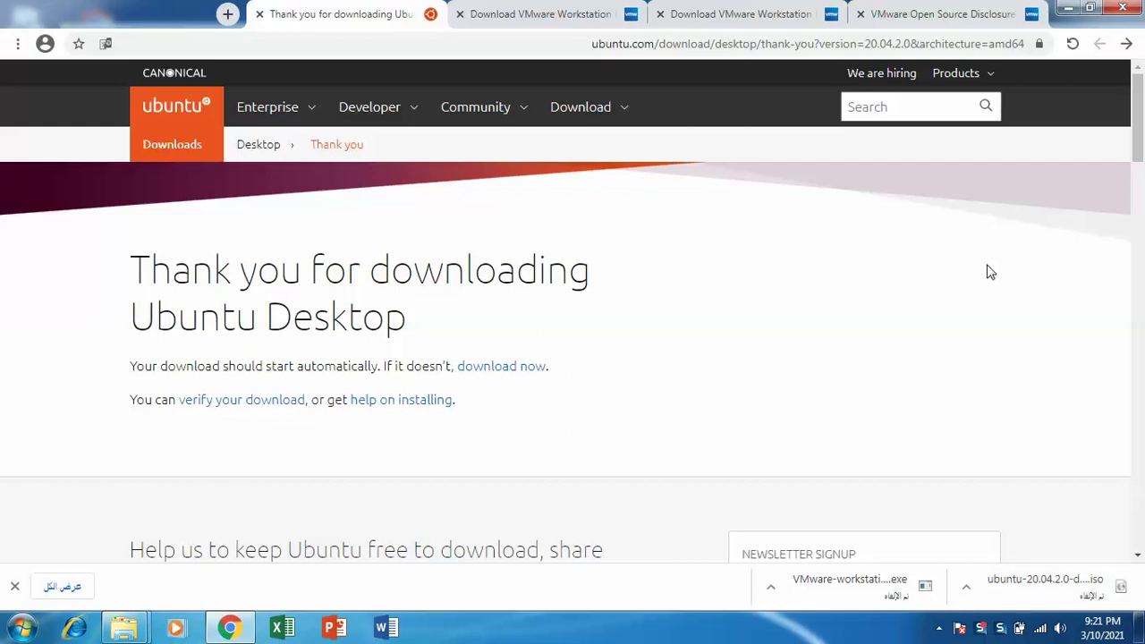
# Close Chrome, then select and clear all three downloaded files in Downloads.
pyautogui.click(1141, 8)
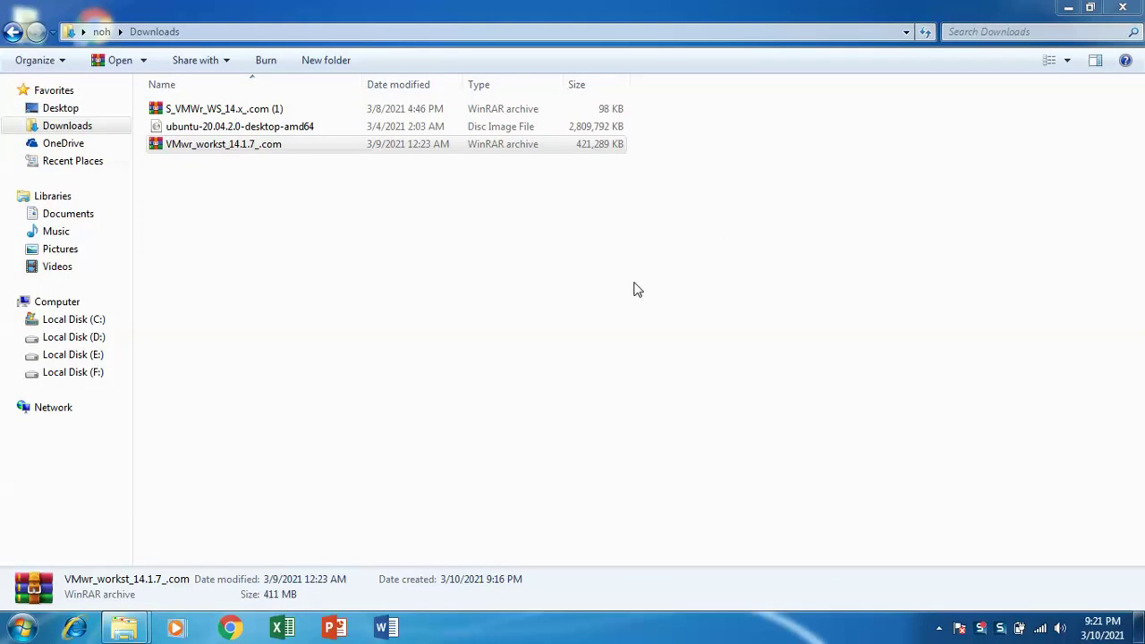
pyautogui.click(255, 300)
pyautogui.moveTo(215, 271); pyautogui.dragTo(228, 101)
pyautogui.click(219, 170)
# Select each downloaded file in turn, then open and close the VMwr_workst_14.1.7_.com archive.
pyautogui.click(218, 151)
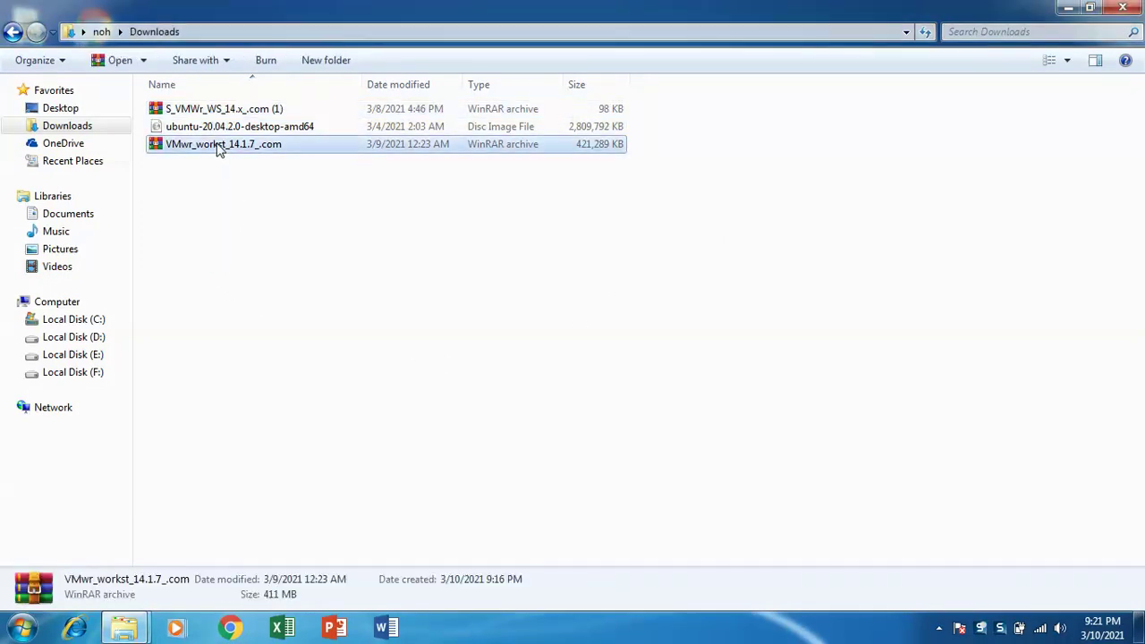
pyautogui.click(231, 112)
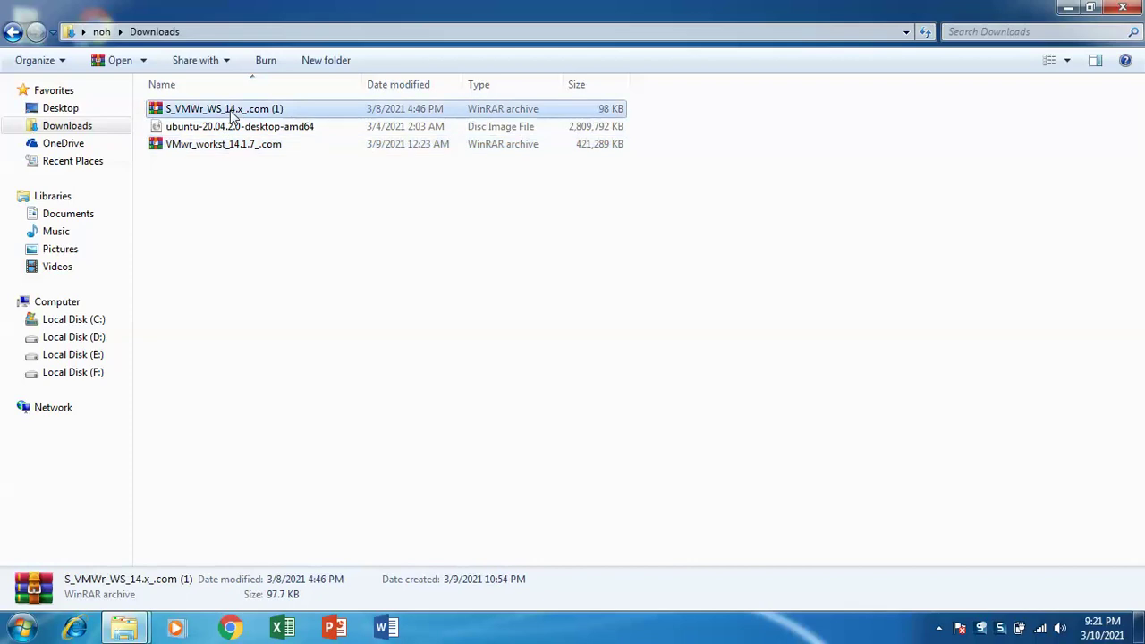
pyautogui.click(235, 126)
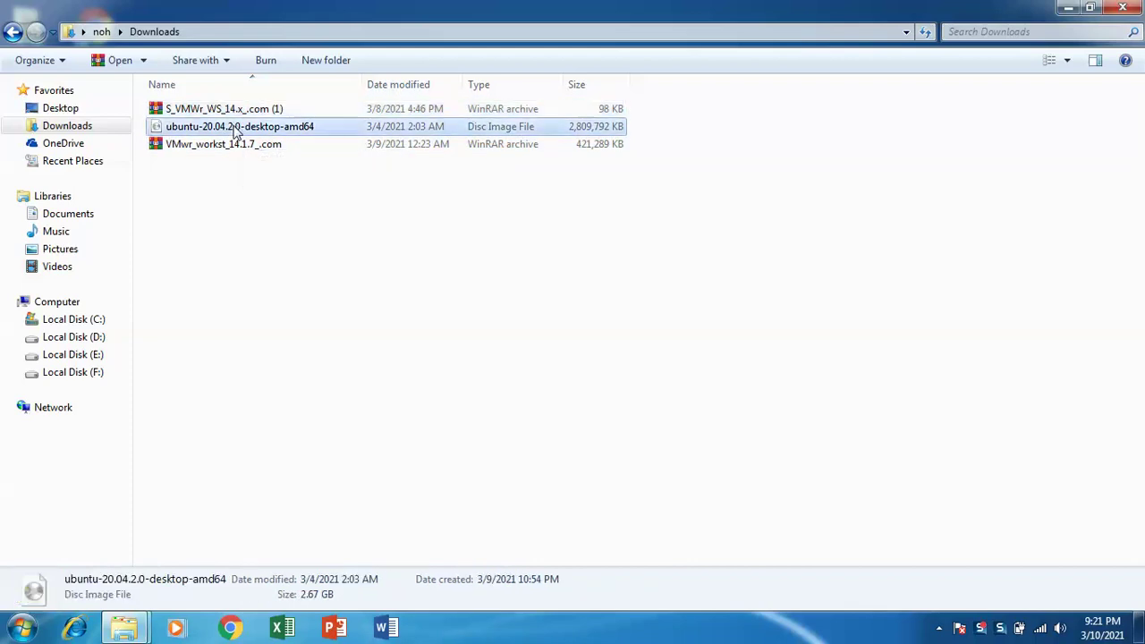
pyautogui.click(265, 248)
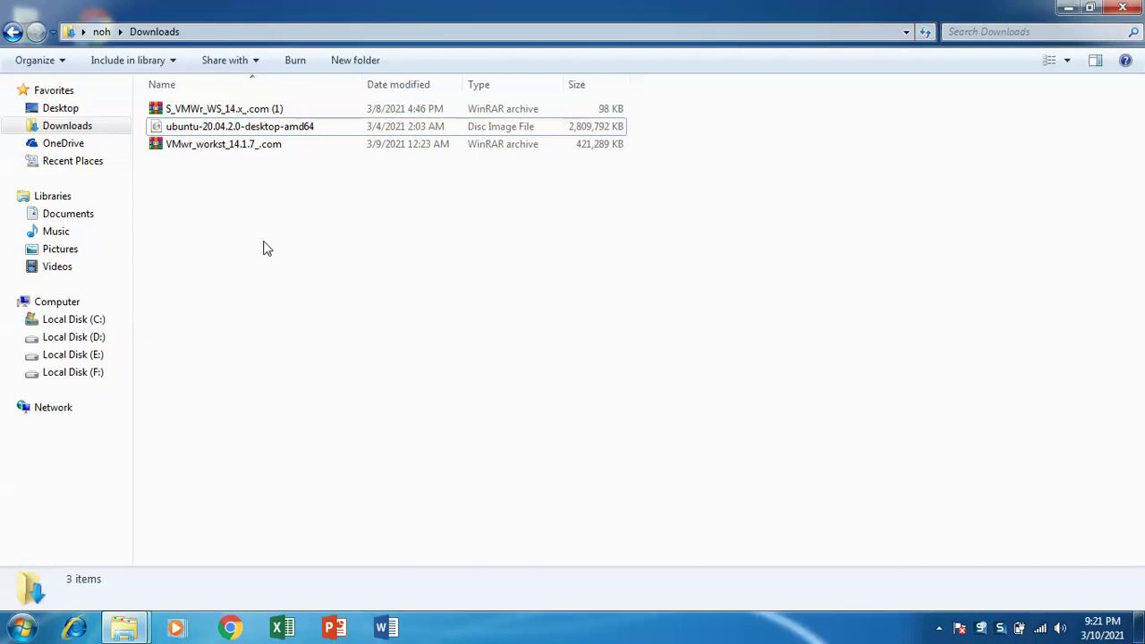
pyautogui.doubleClick(245, 149)
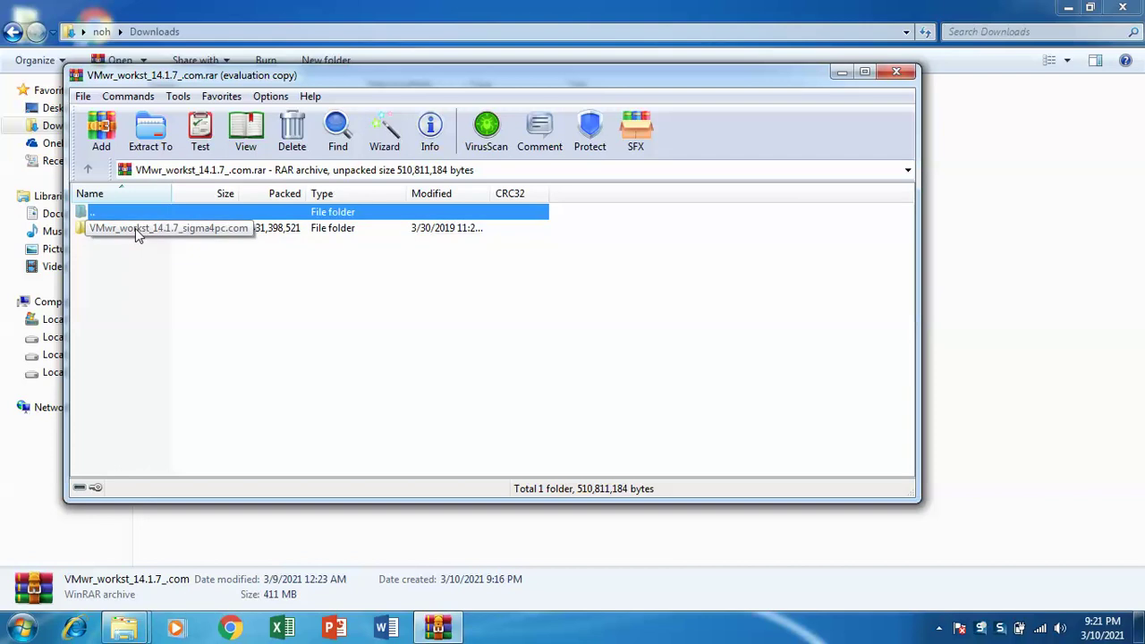
pyautogui.click(896, 72)
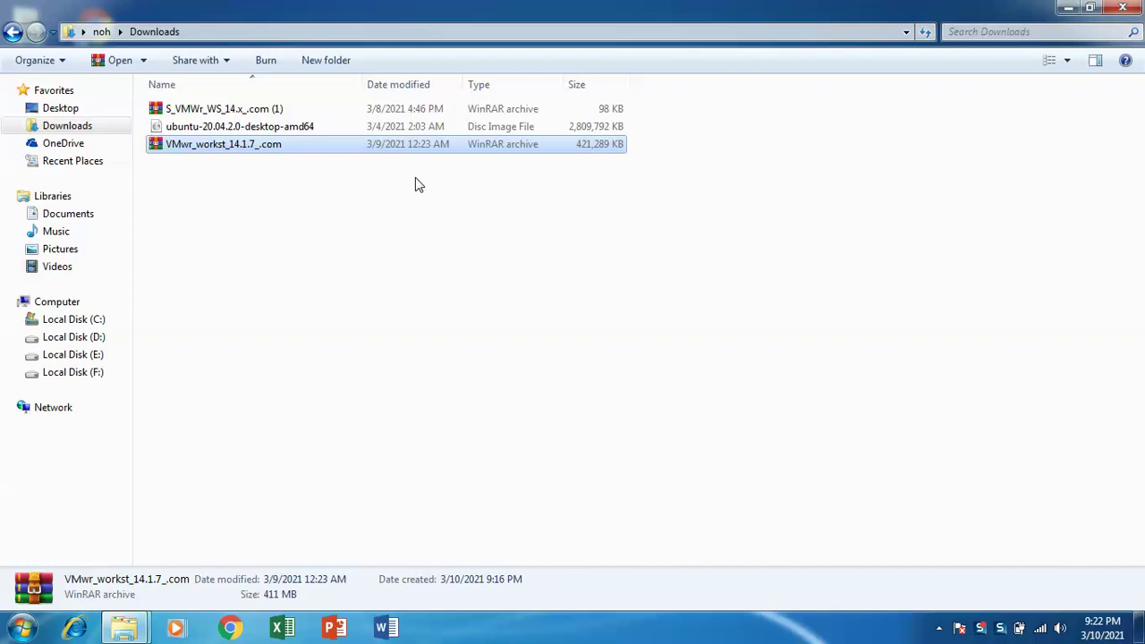
# Reopen VMwr_workst_14.1.7_.com and run the installer from its VMwr_workst\setup folder.
pyautogui.doubleClick(214, 145)
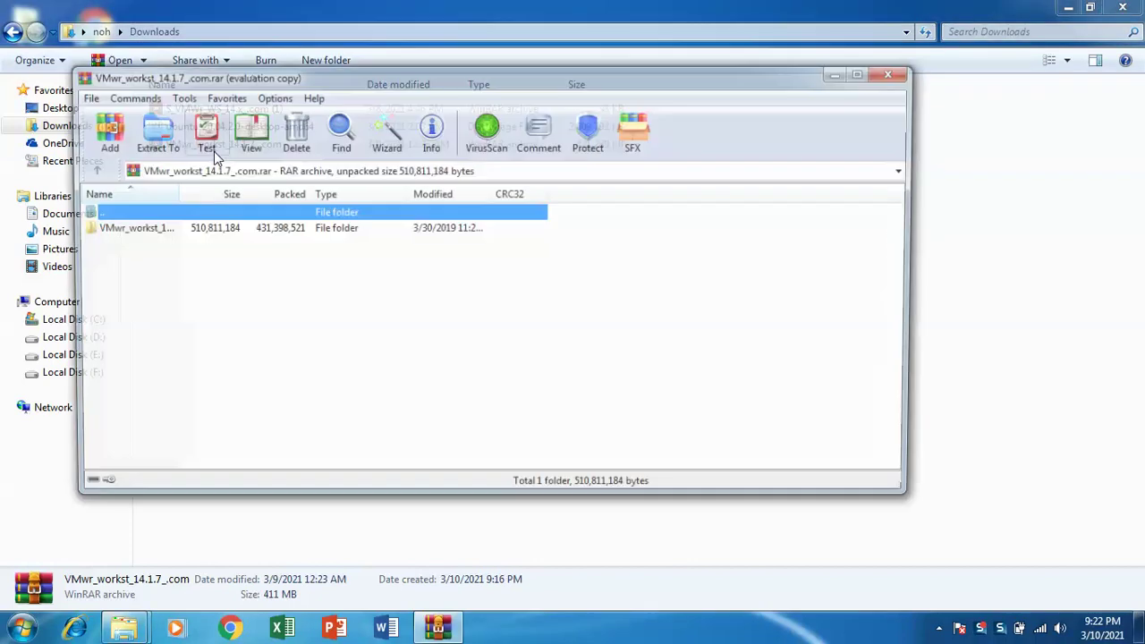
pyautogui.doubleClick(153, 230)
pyautogui.doubleClick(110, 230)
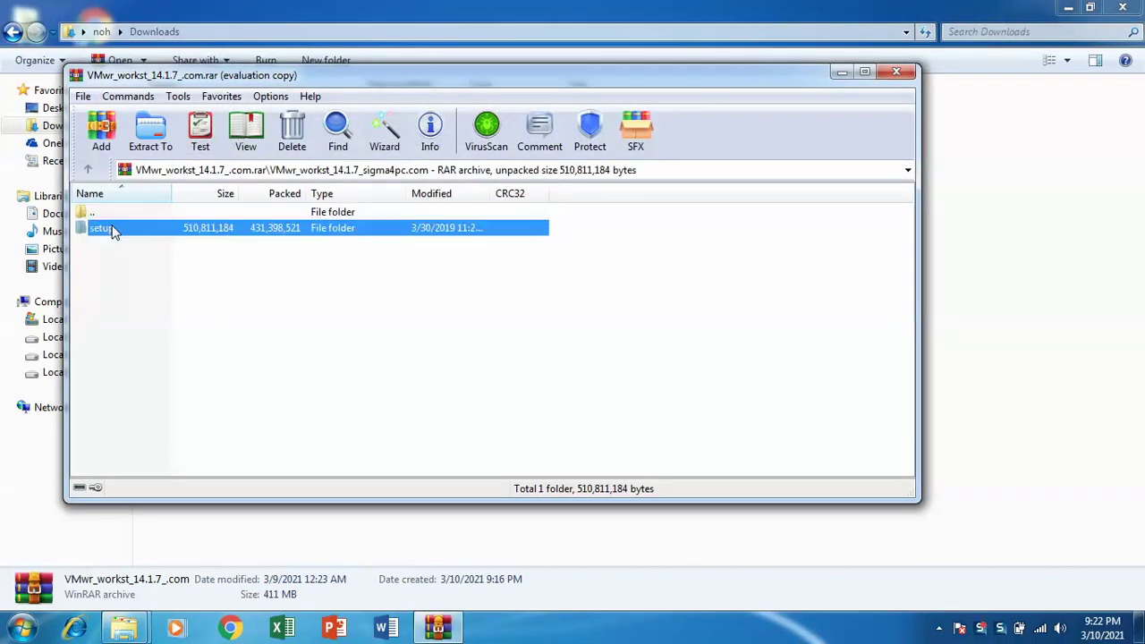
pyautogui.doubleClick(132, 231)
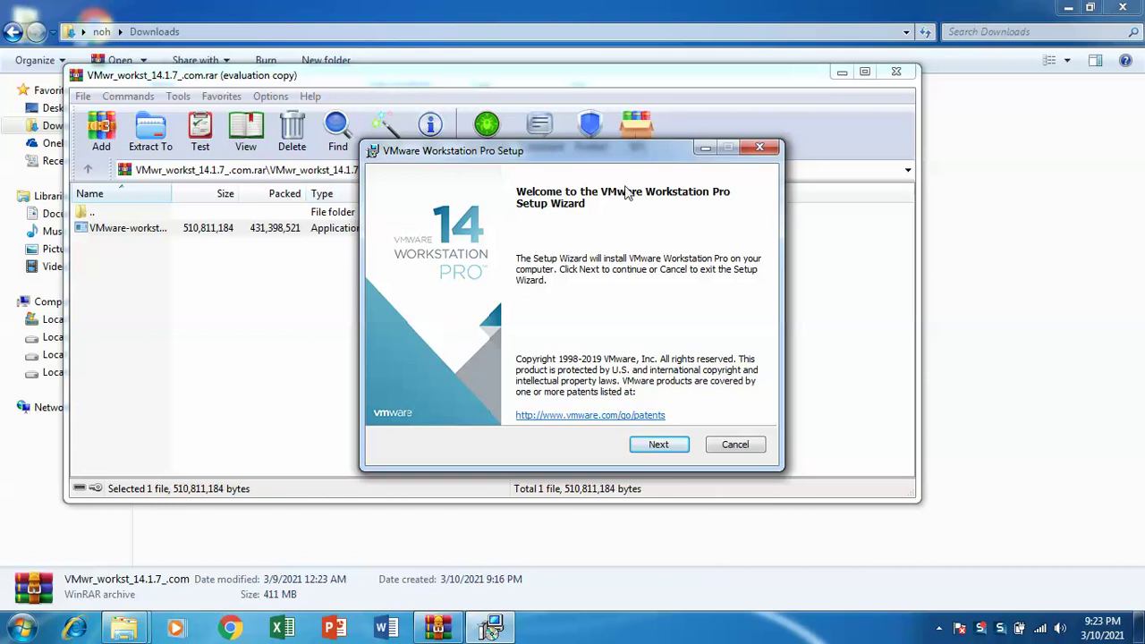
# Accept the license terms and install, keeping default location, experience settings and both shortcuts.
pyautogui.click(659, 446)
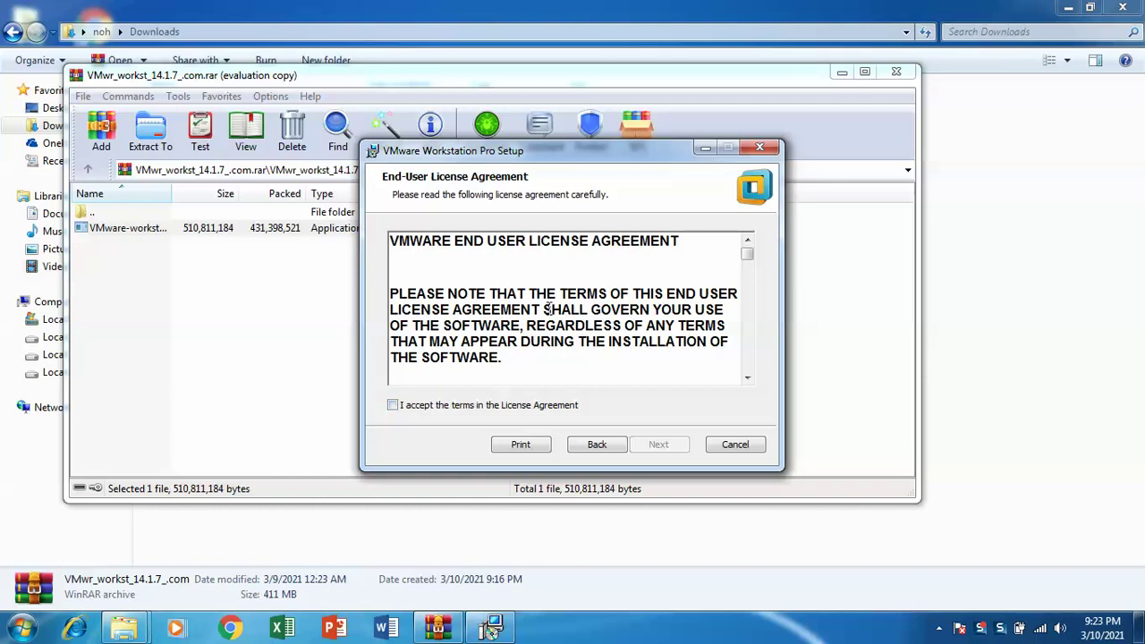
pyautogui.click(394, 405)
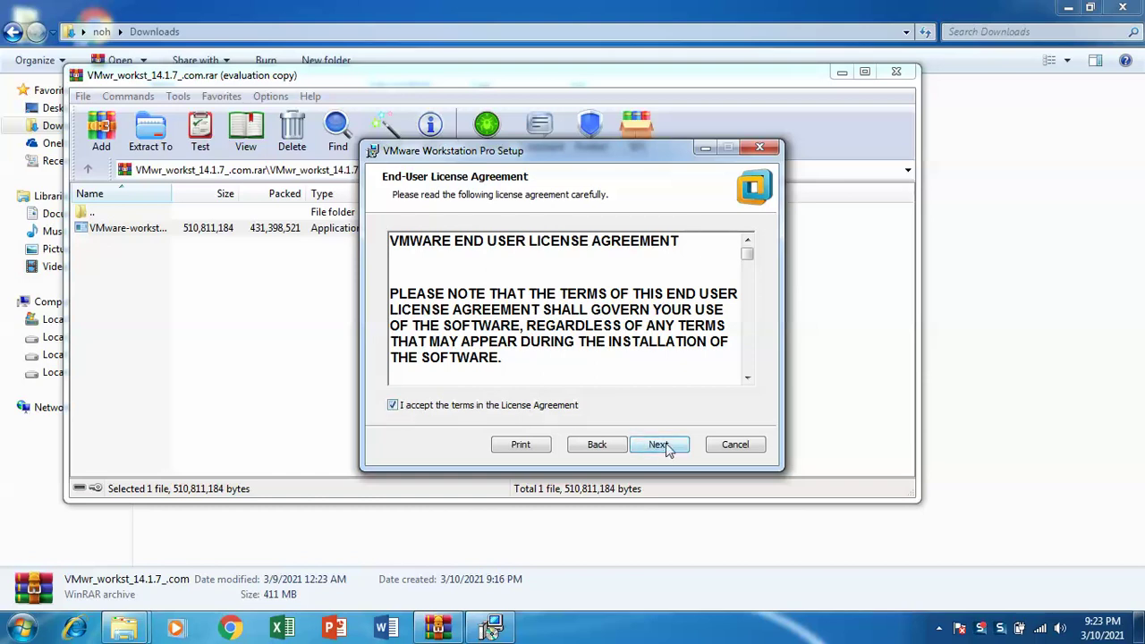
pyautogui.click(663, 444)
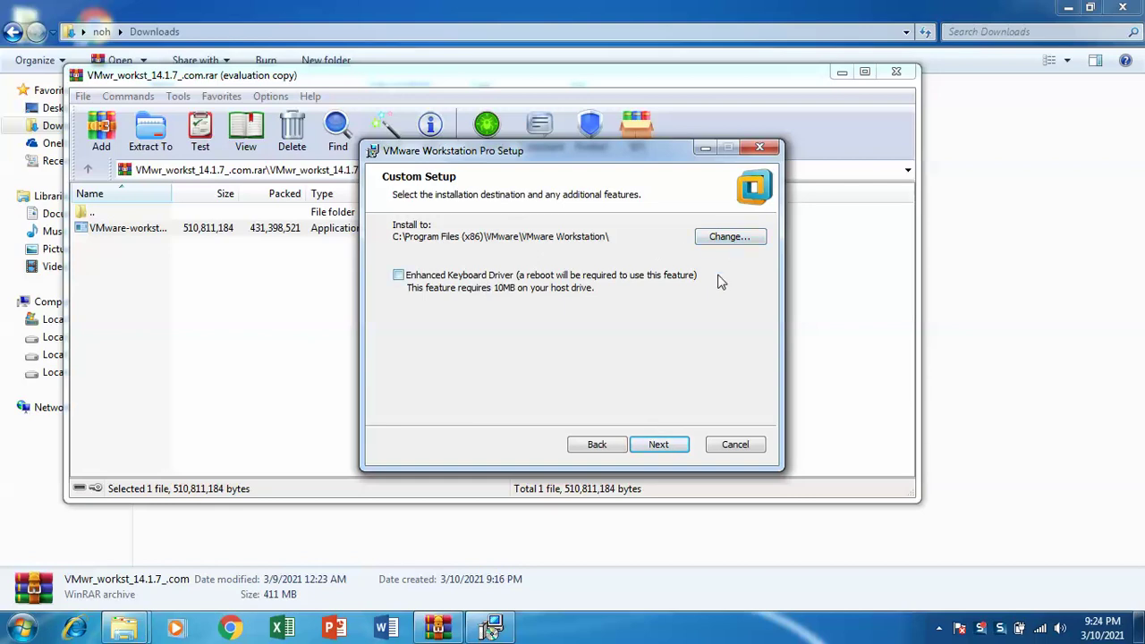
pyautogui.click(677, 445)
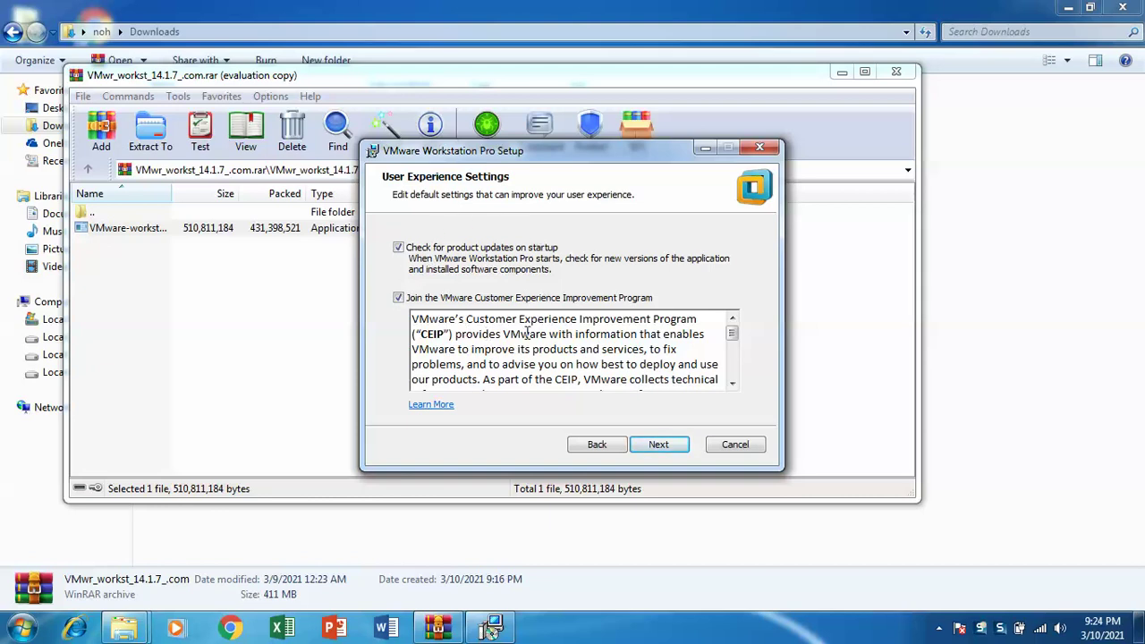
pyautogui.click(675, 444)
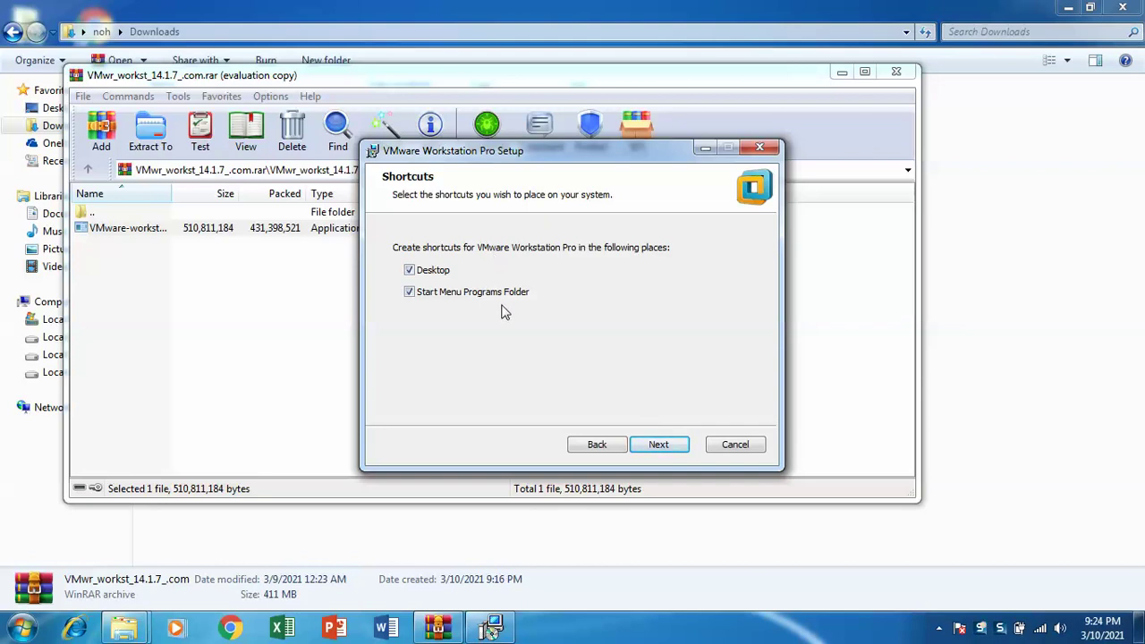
pyautogui.click(666, 445)
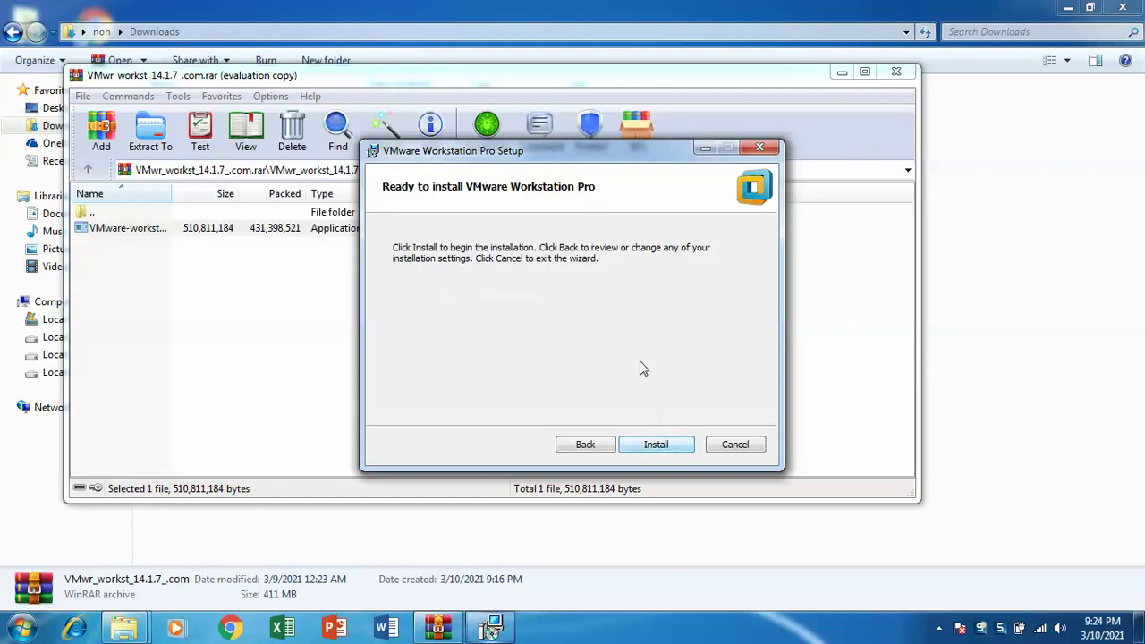
pyautogui.click(659, 445)
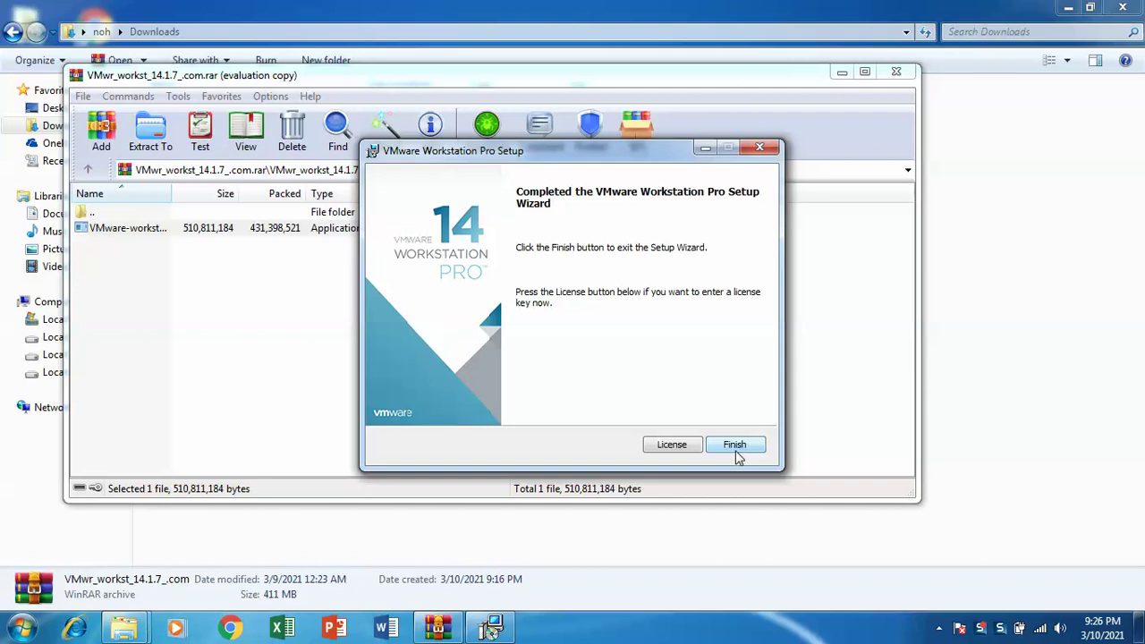
# Open the Enter License Key page, close the installer archive and open S_VMWr_WS_14.x_.com (1).
pyautogui.click(685, 450)
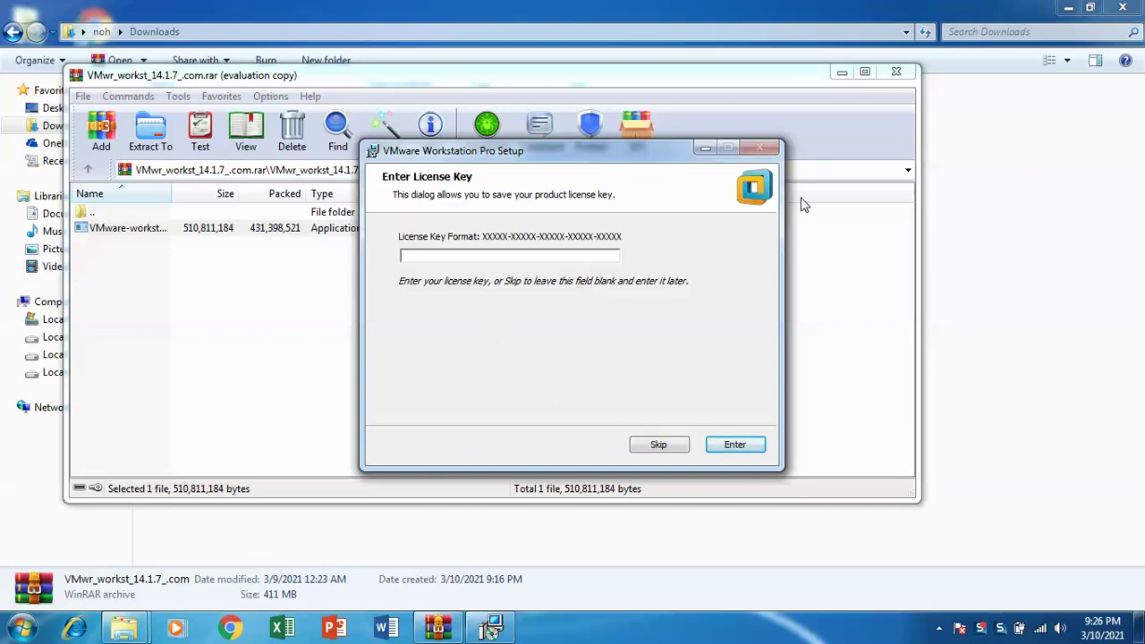
pyautogui.click(898, 71)
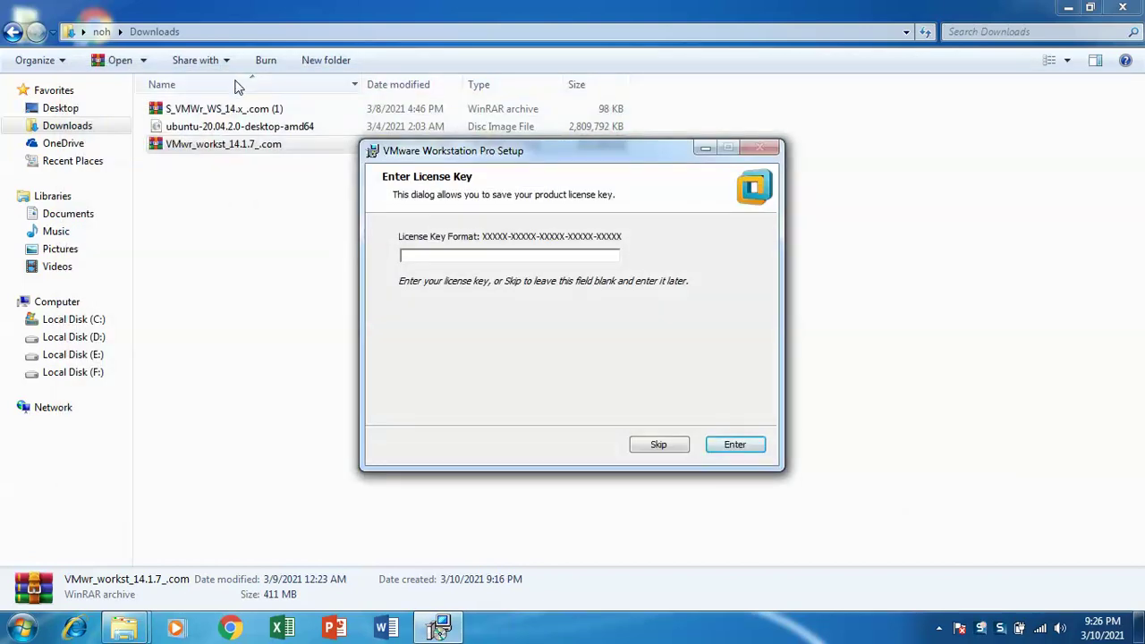
pyautogui.click(238, 108)
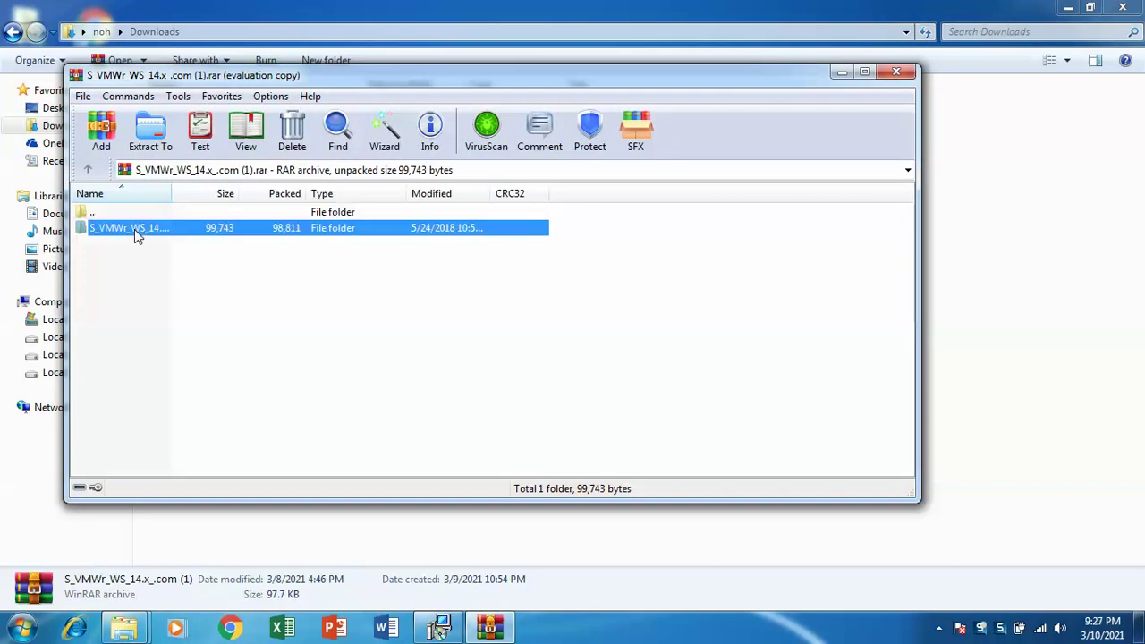
# Run the VMware Workstation 14.x keygen from the nested KyGn_2.rar archive in the Serials folder.
pyautogui.doubleClick(136, 234)
pyautogui.doubleClick(100, 234)
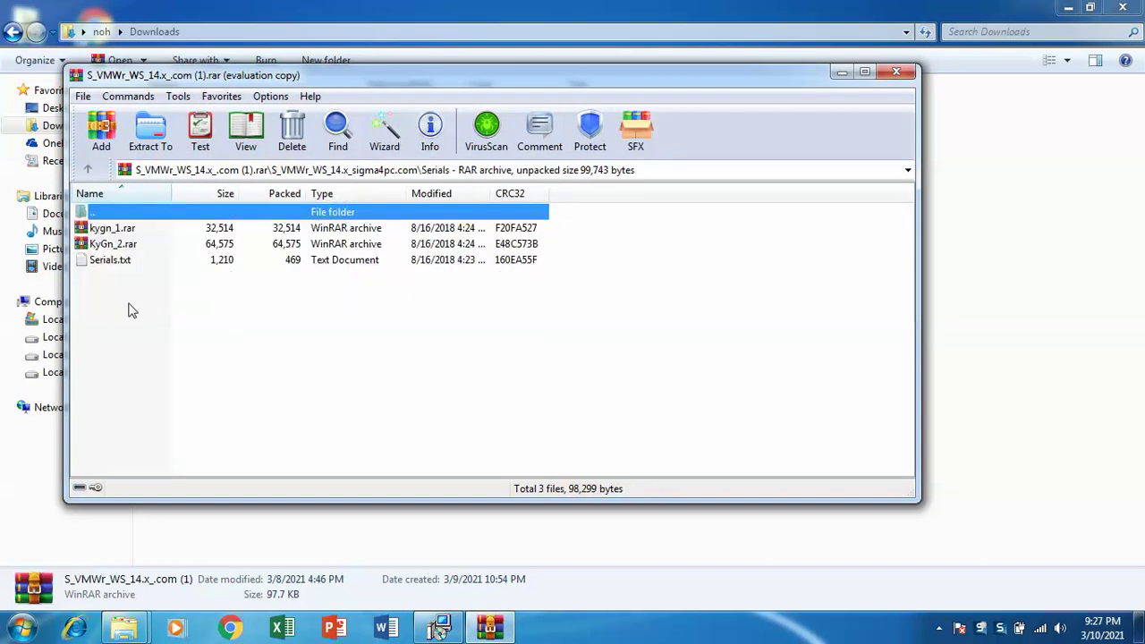
pyautogui.click(125, 247)
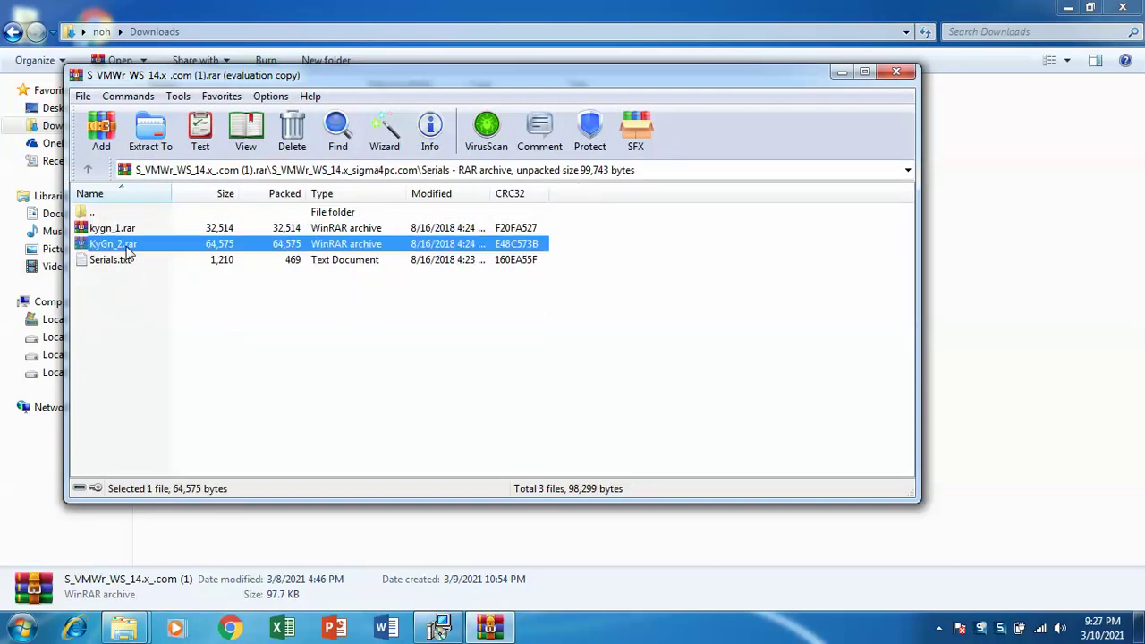
pyautogui.doubleClick(126, 247)
pyautogui.doubleClick(271, 236)
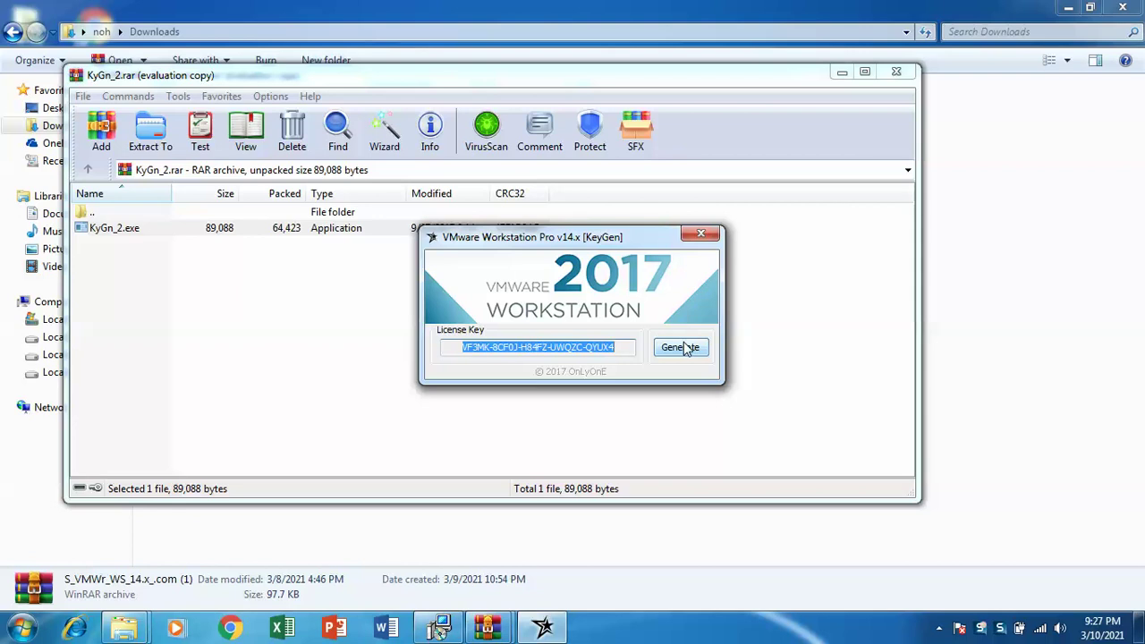
# Generate a new license key, select its text, and return to the setup's license page.
pyautogui.click(684, 349)
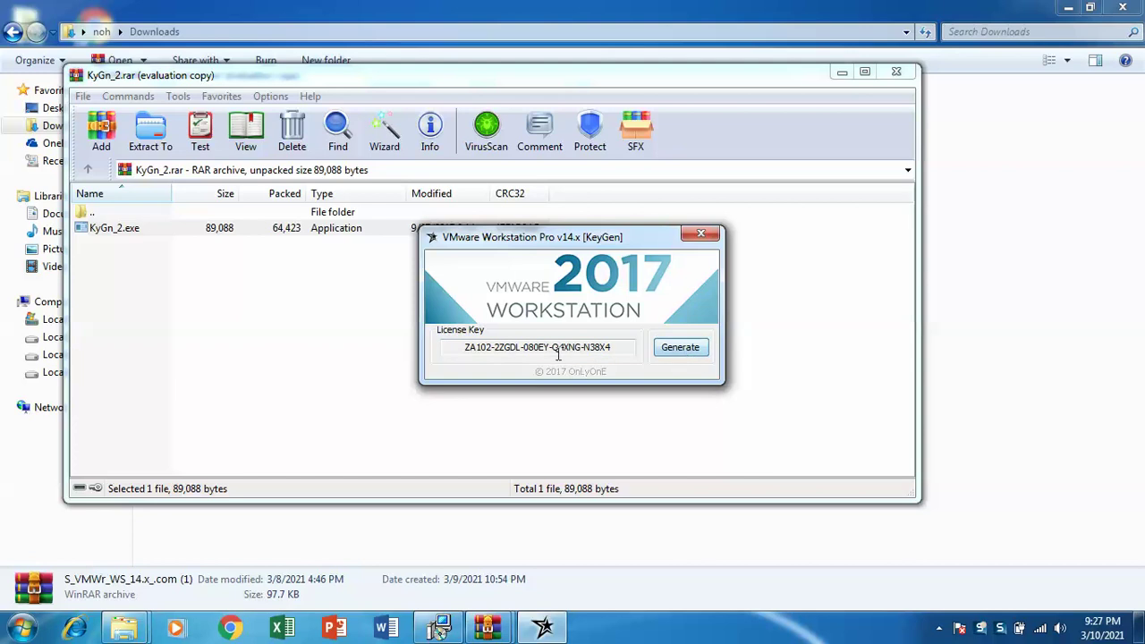
pyautogui.moveTo(614, 348); pyautogui.dragTo(463, 348)
pyautogui.hotkey('ctrl', 'c')
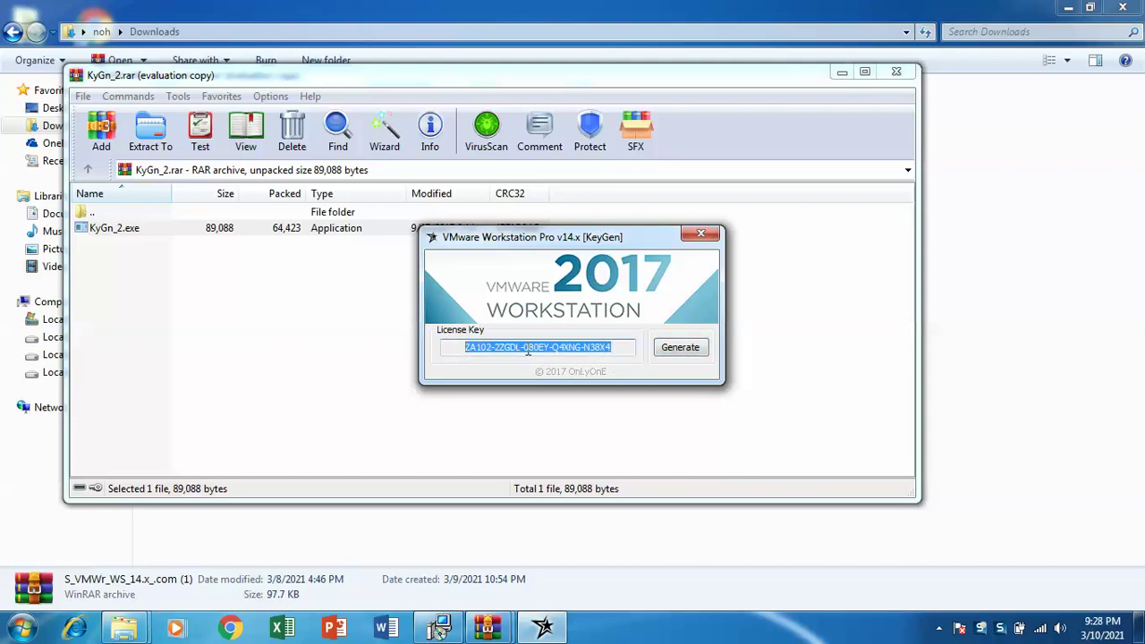
pyautogui.click(439, 627)
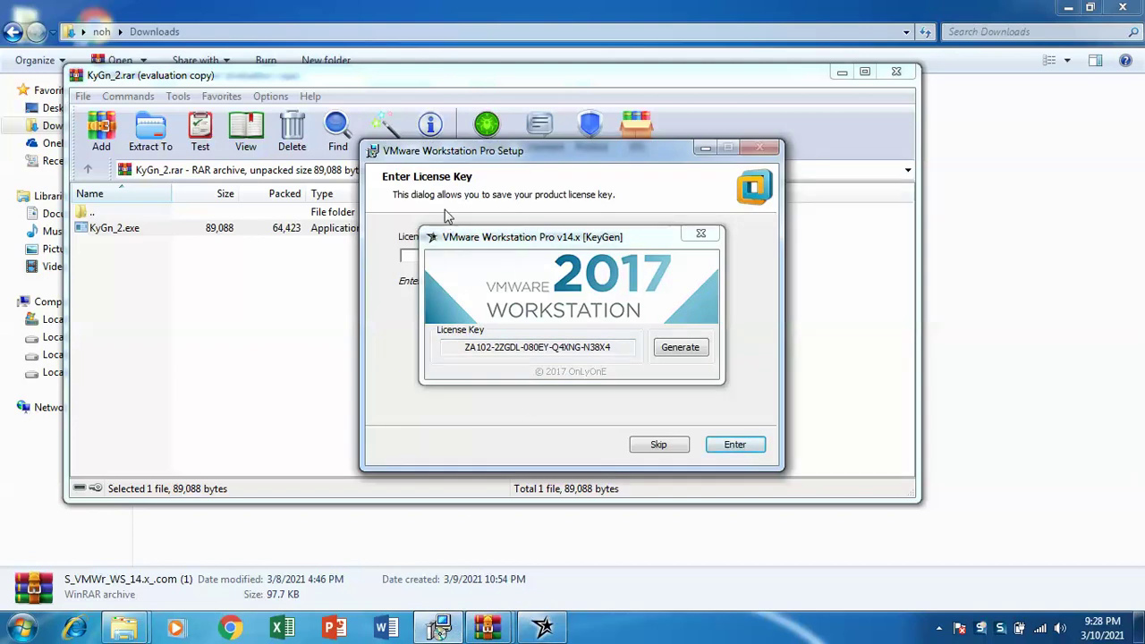
# Paste the generated license key into the setup's key field and submit it.
pyautogui.moveTo(461, 240); pyautogui.dragTo(699, 274)
pyautogui.click(532, 258)
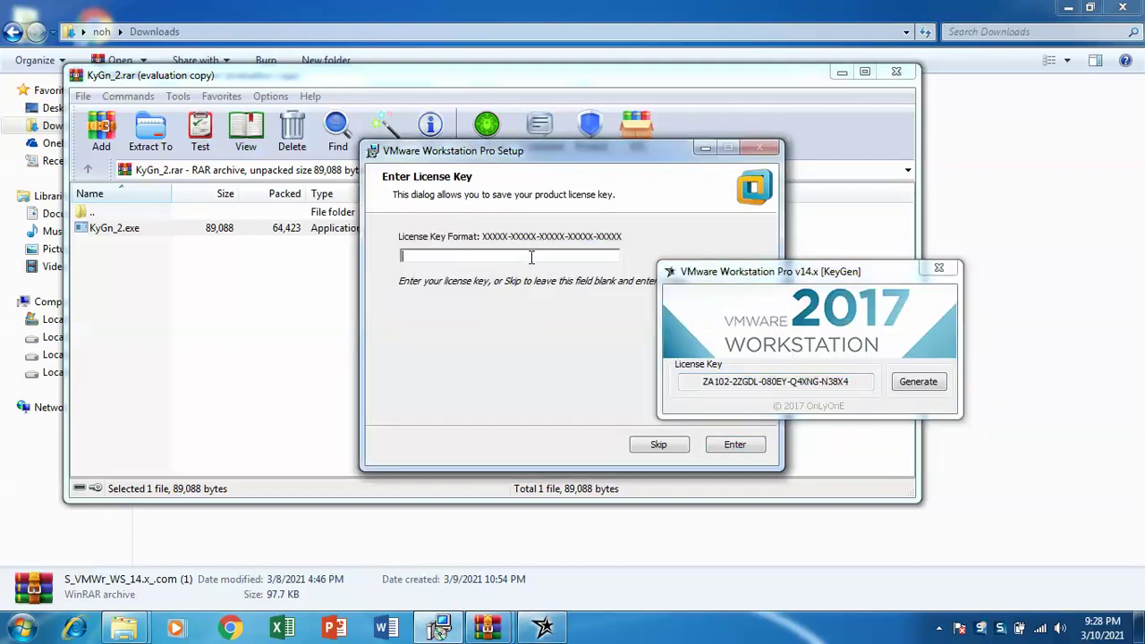
pyautogui.hotkey('ctrl', 'v')
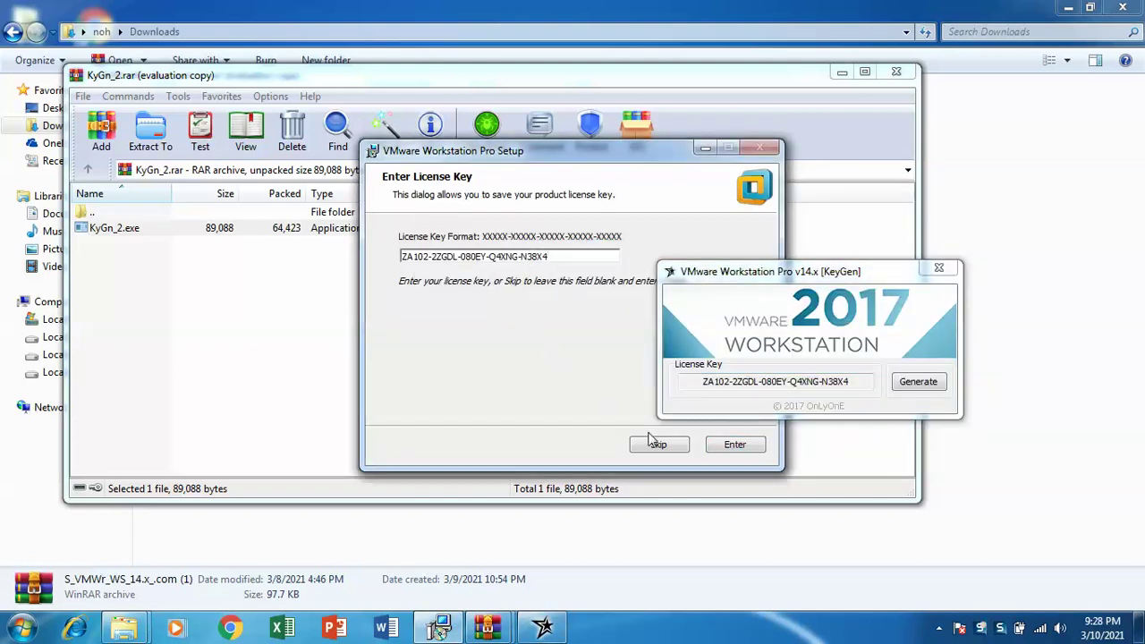
pyautogui.click(739, 445)
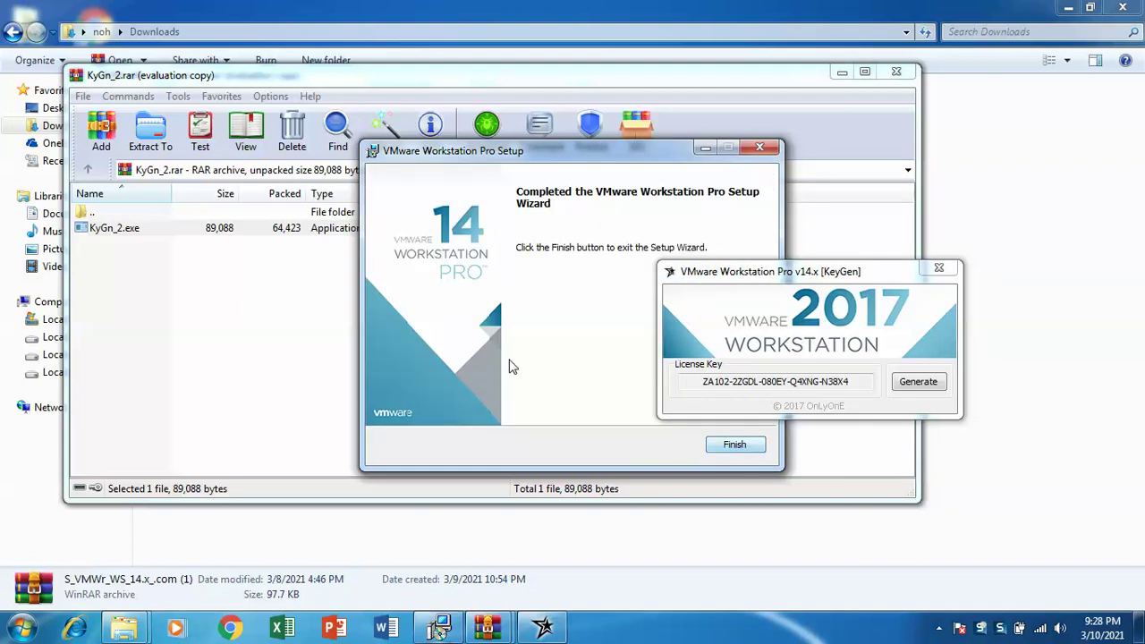
# Finish the VMware setup and close the keygen, WinRAR and Downloads windows.
pyautogui.moveTo(574, 148); pyautogui.dragTo(415, 109)
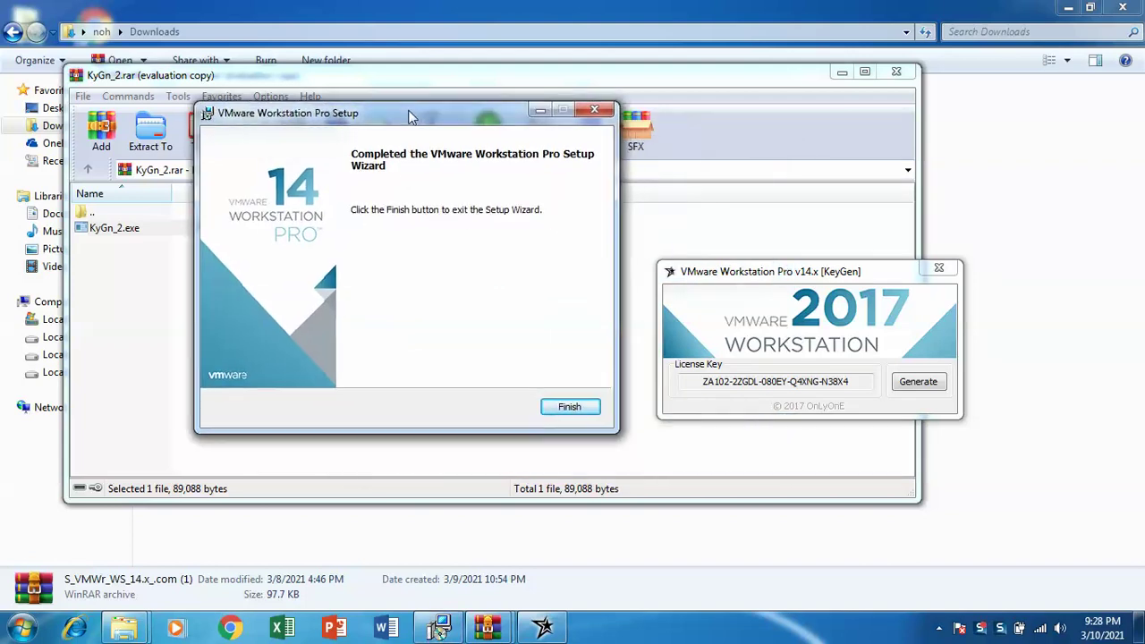
pyautogui.click(570, 409)
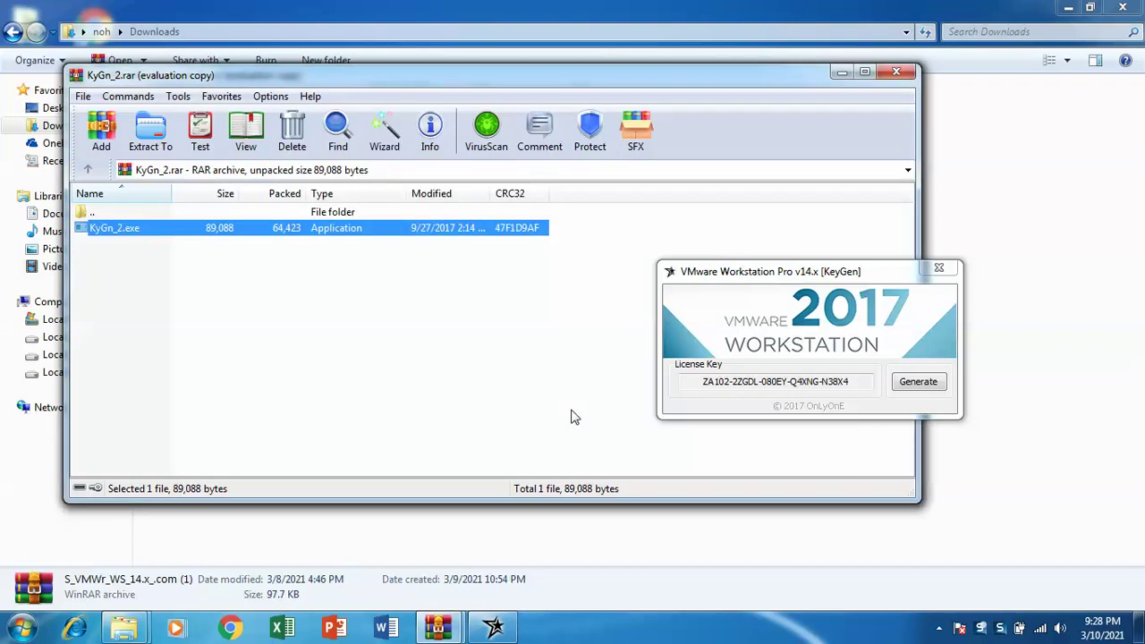
pyautogui.click(941, 268)
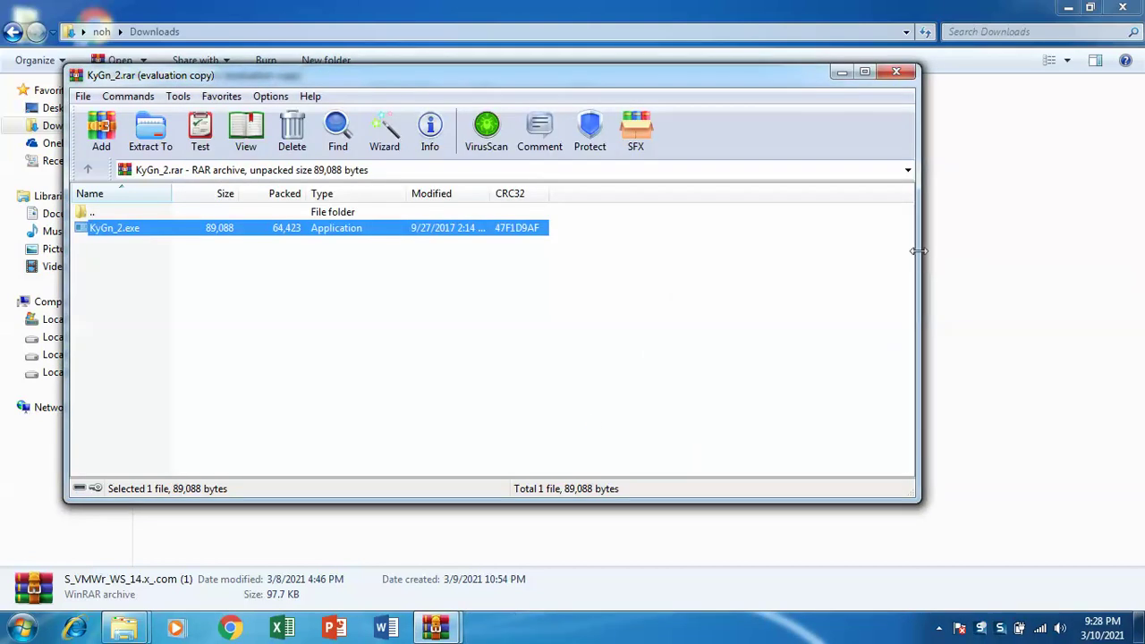
pyautogui.click(894, 77)
pyautogui.click(895, 75)
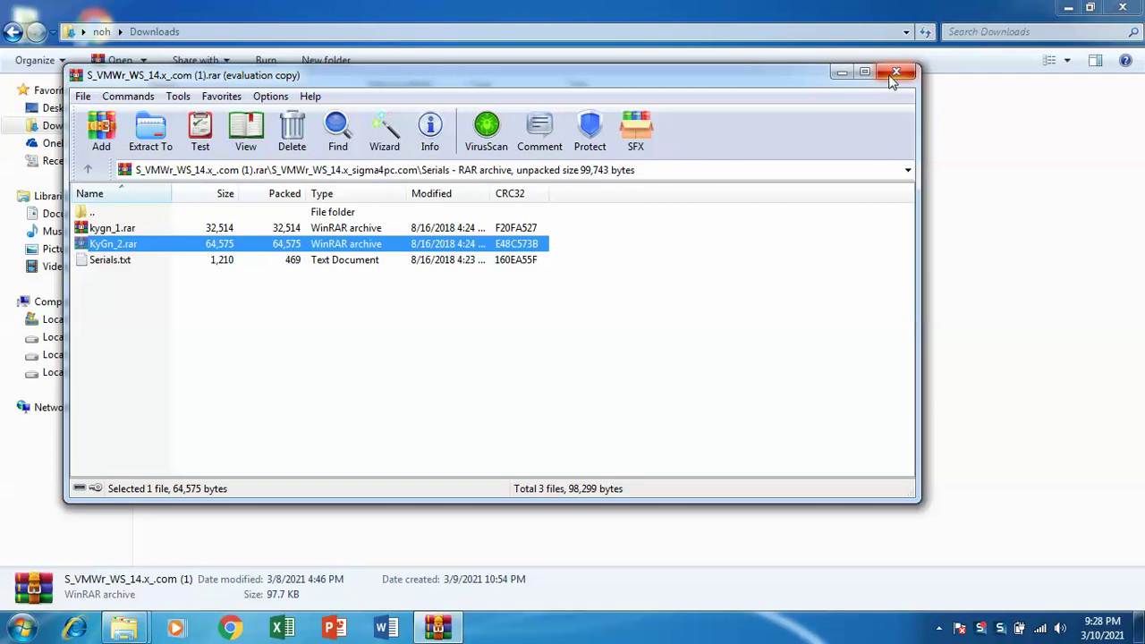
pyautogui.click(1126, 8)
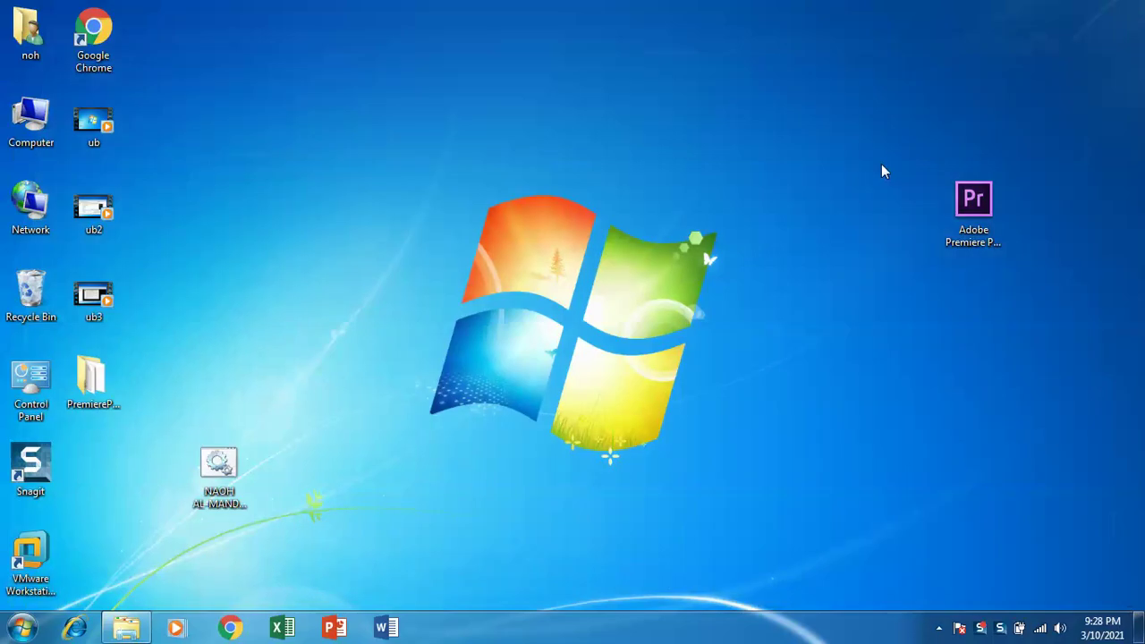
# Move the VMware Workstation Pro desktop shortcut toward the centre and launch it.
pyautogui.moveTo(32, 571); pyautogui.dragTo(329, 254)
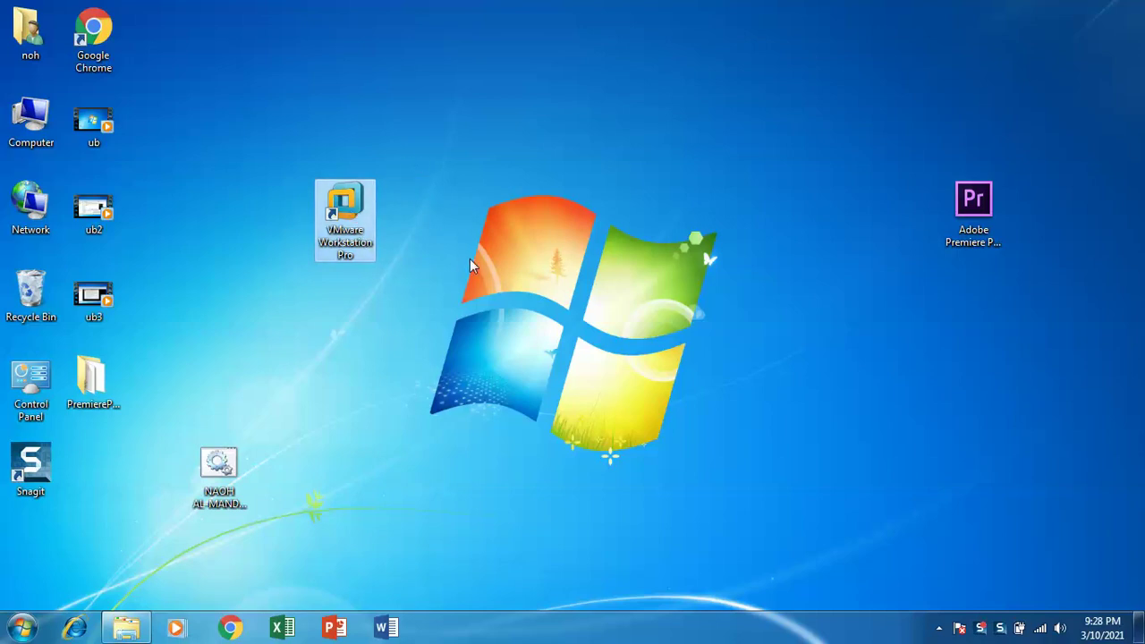
pyautogui.press('Return')
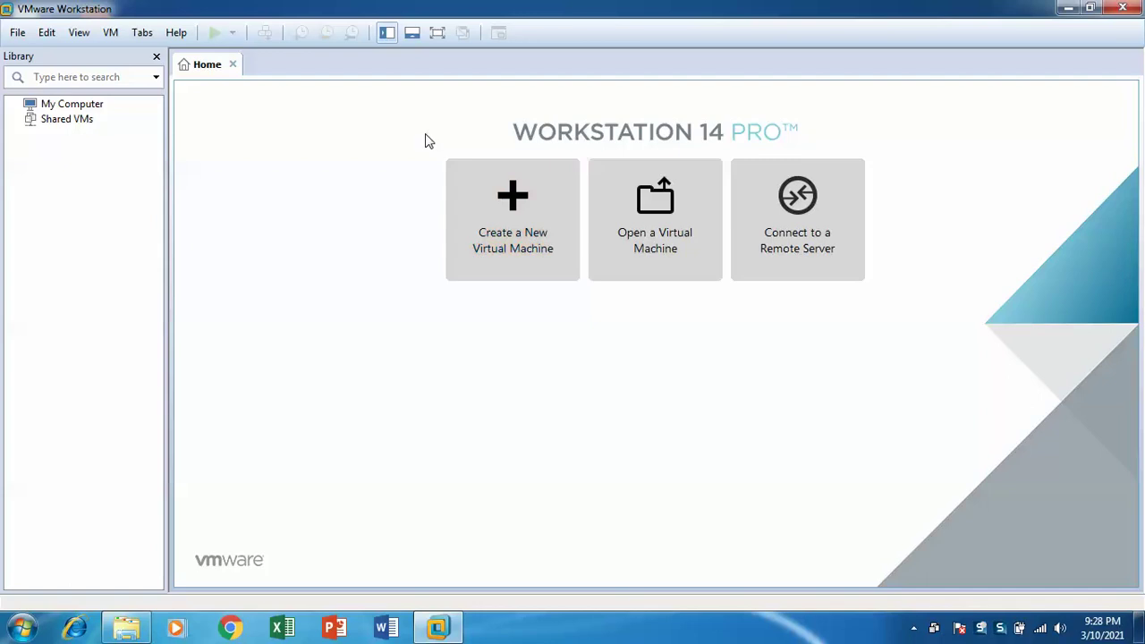
# Create a Typical new virtual machine set to install from DVD RW Drive (G:).
pyautogui.click(495, 206)
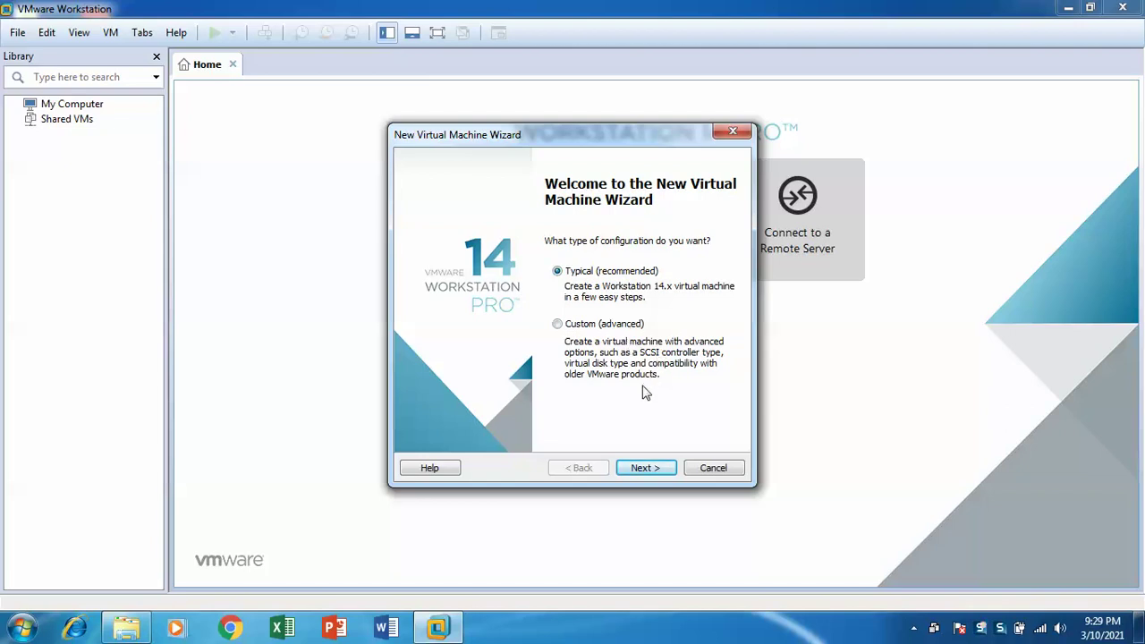
pyautogui.click(652, 466)
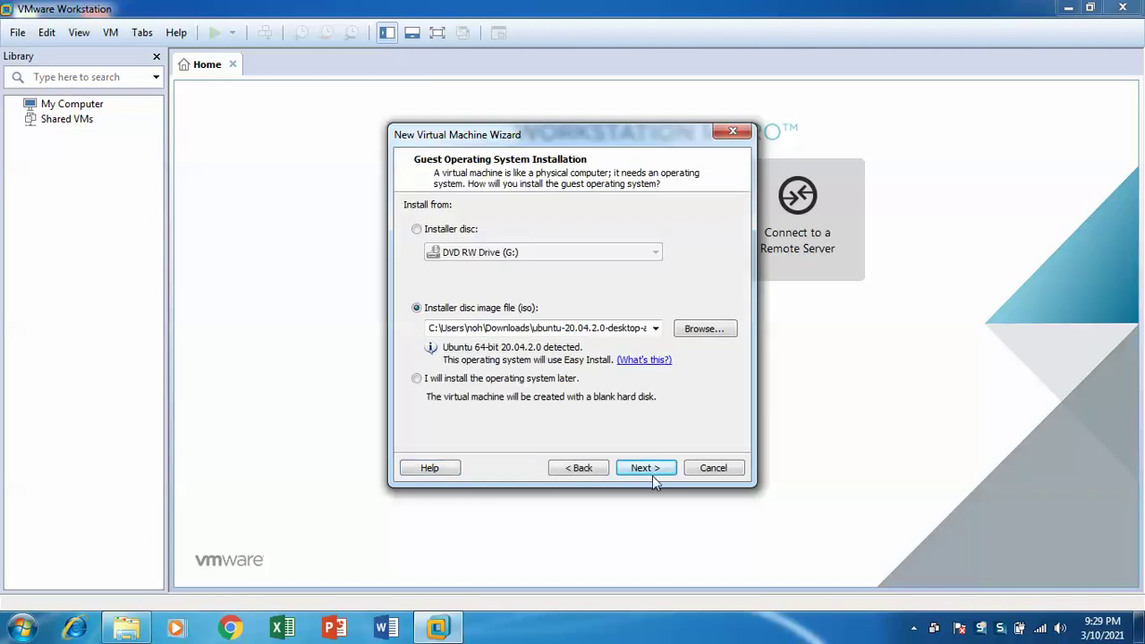
pyautogui.click(469, 234)
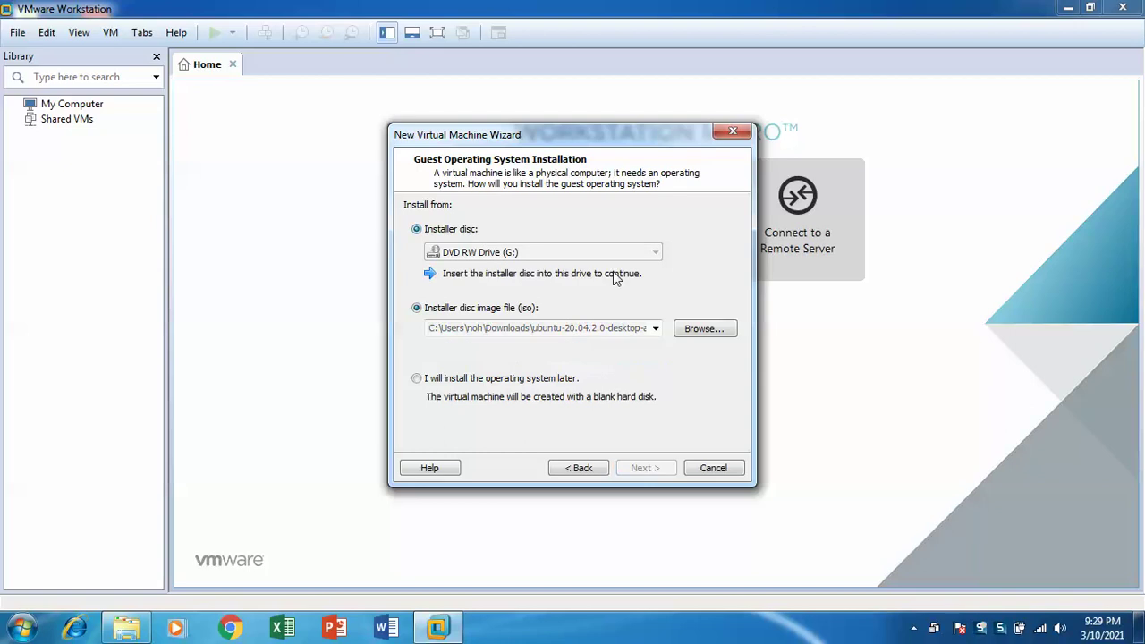
pyautogui.click(985, 633)
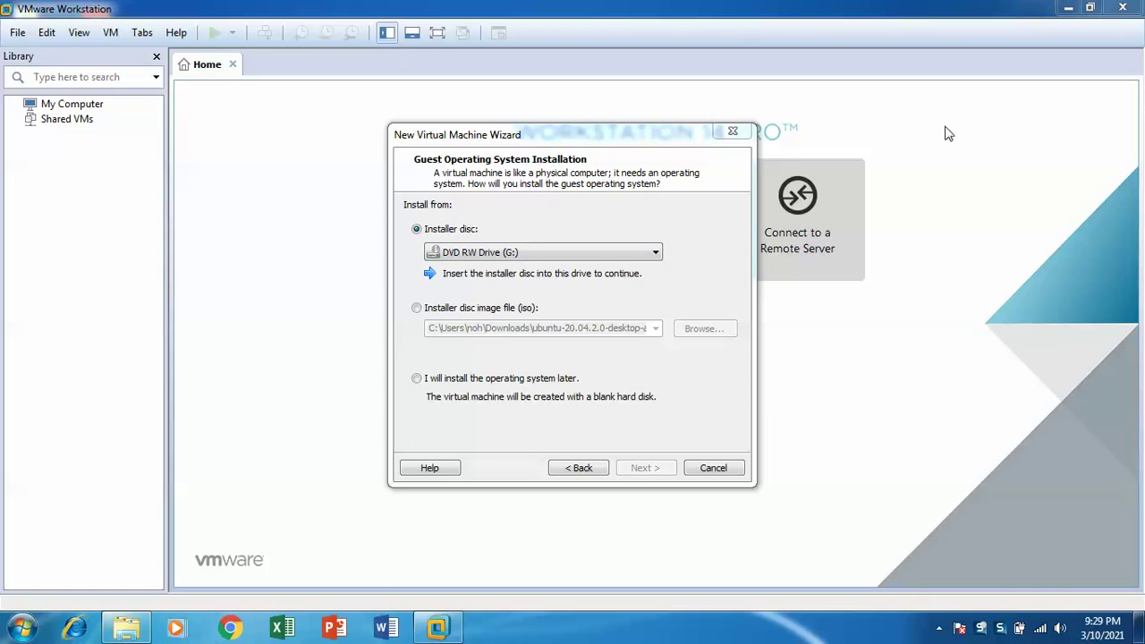
# Show the Computer view listing Local Disks C: to F: and DVD RW Drive (G:).
pyautogui.click(126, 627)
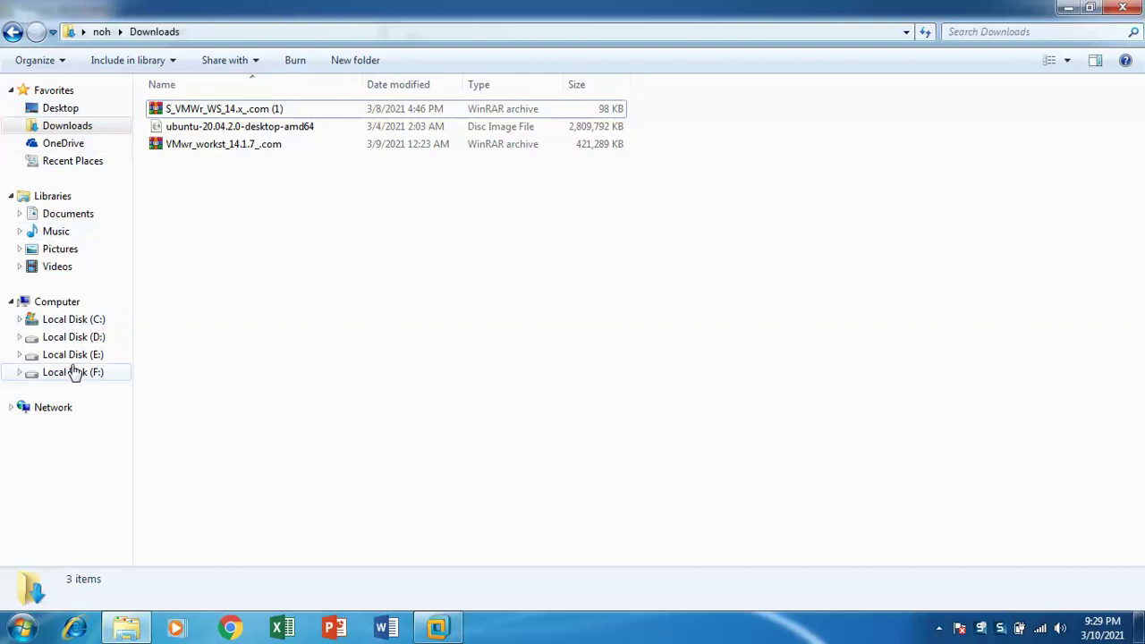
pyautogui.click(65, 303)
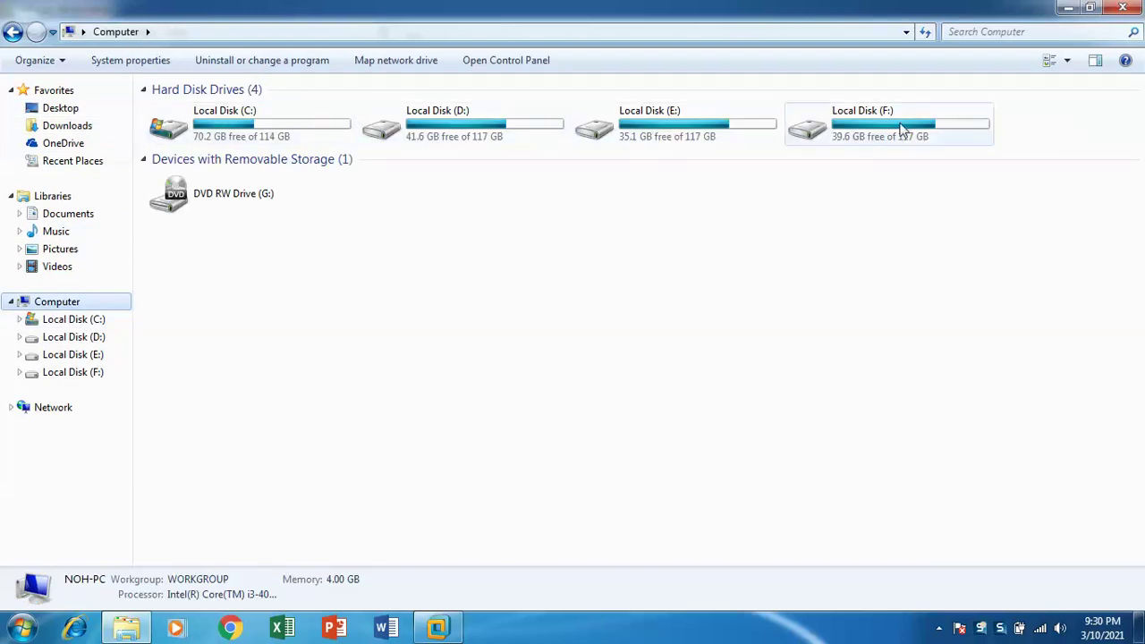
pyautogui.moveTo(902, 129)
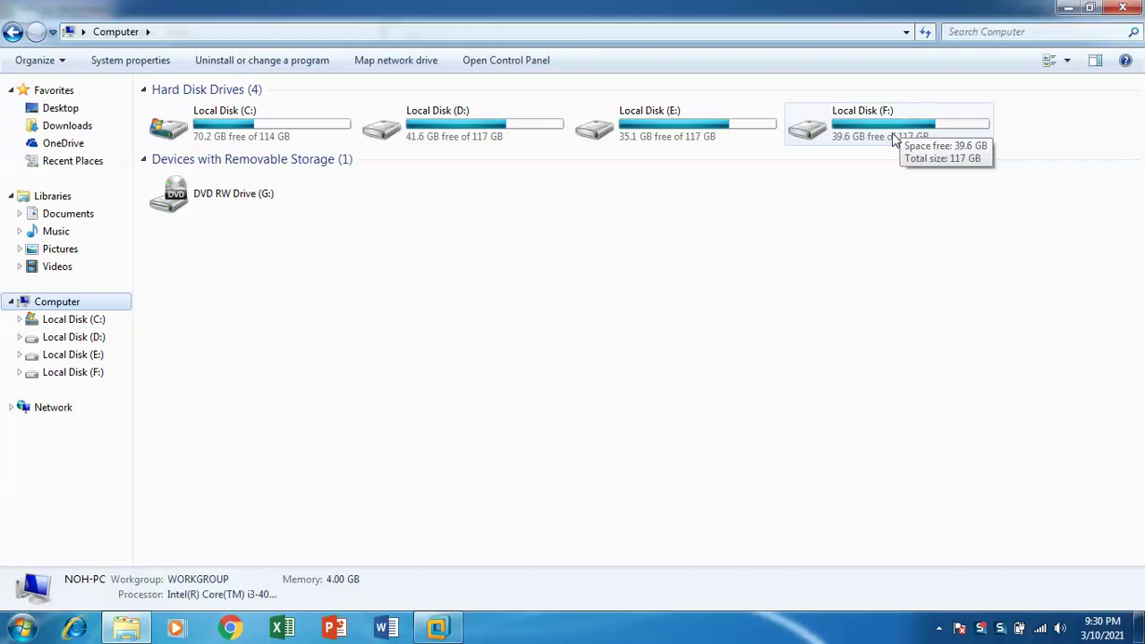
# Switch back to the New Virtual Machine Wizard from the taskbar.
pyautogui.click(460, 630)
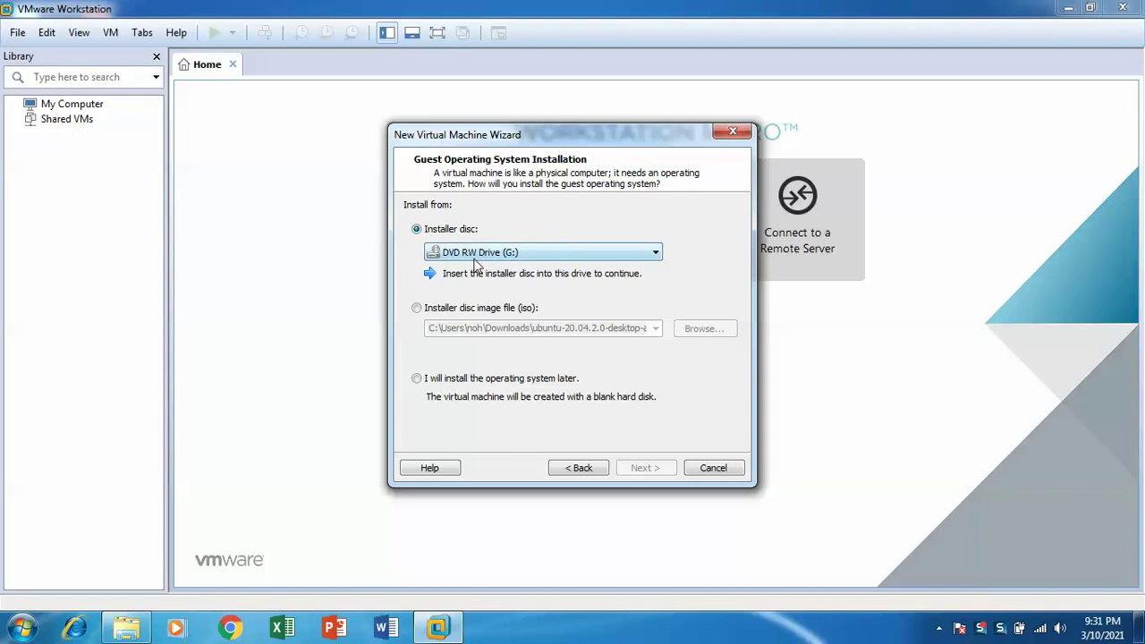
# Choose the ubuntu-20.04.2.0-desktop-amd64 ISO from Downloads as the installer image and continue.
pyautogui.click(446, 309)
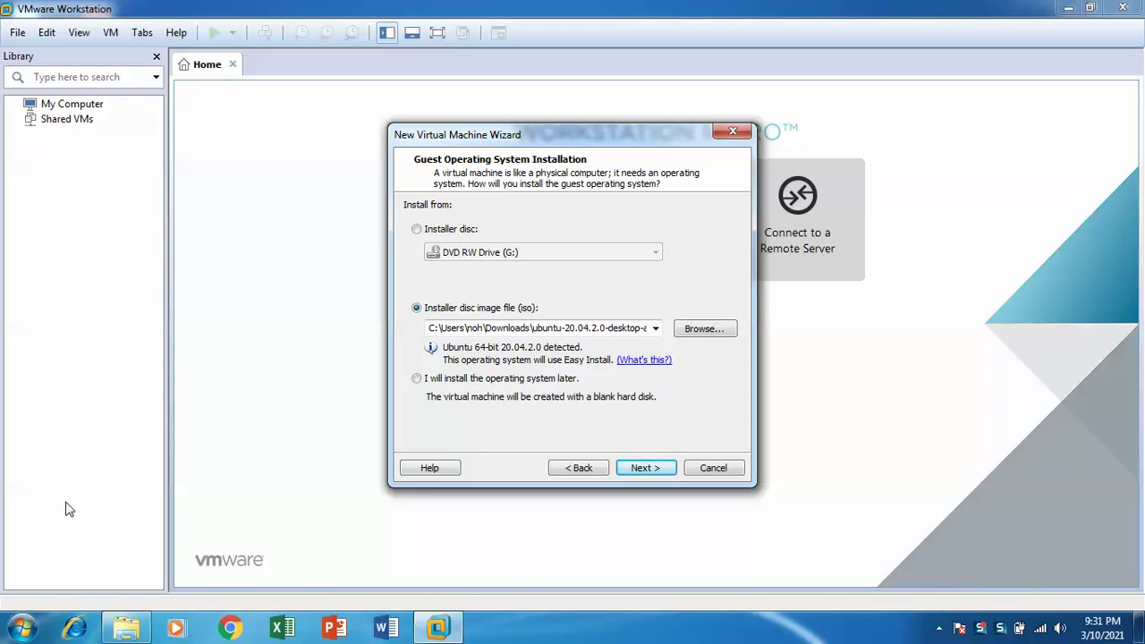
pyautogui.click(127, 627)
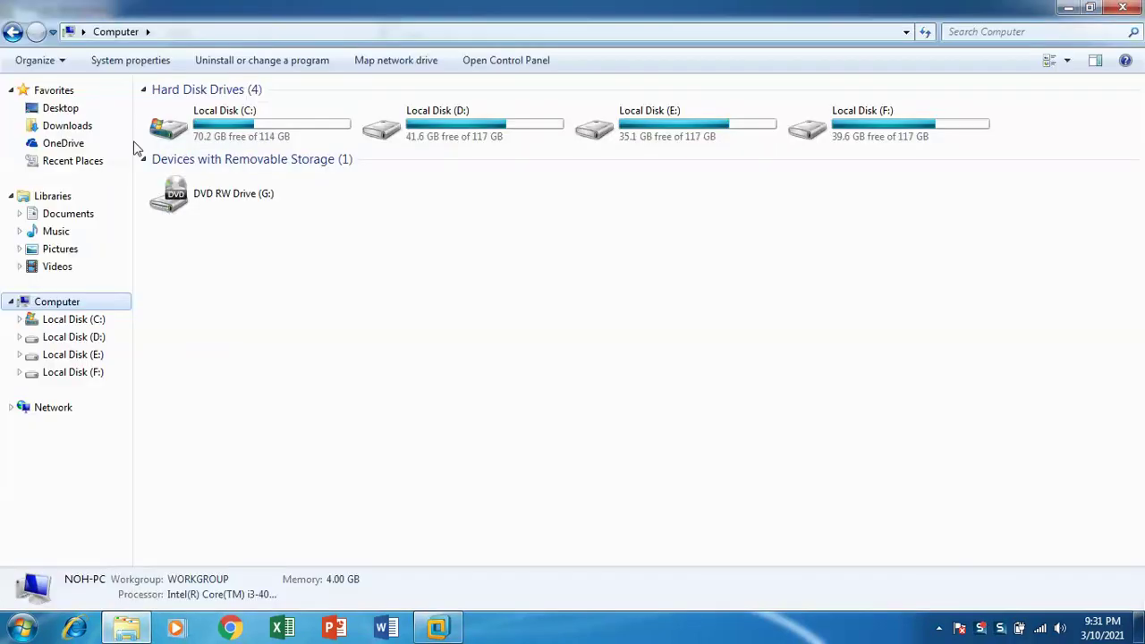
pyautogui.click(70, 127)
pyautogui.click(285, 132)
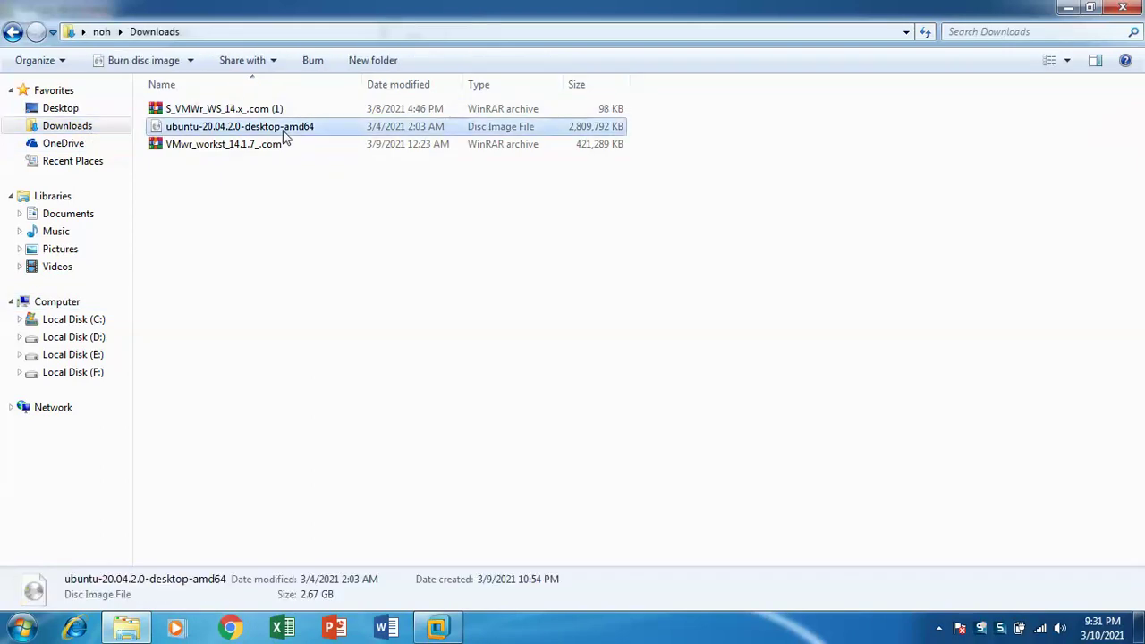
pyautogui.click(445, 630)
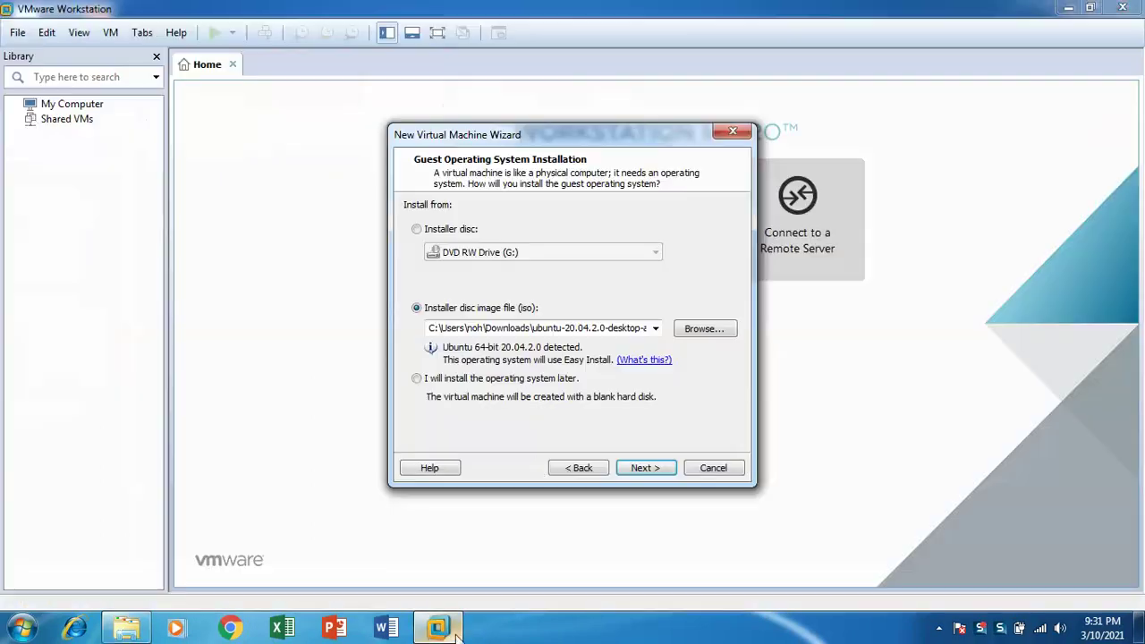
pyautogui.click(704, 329)
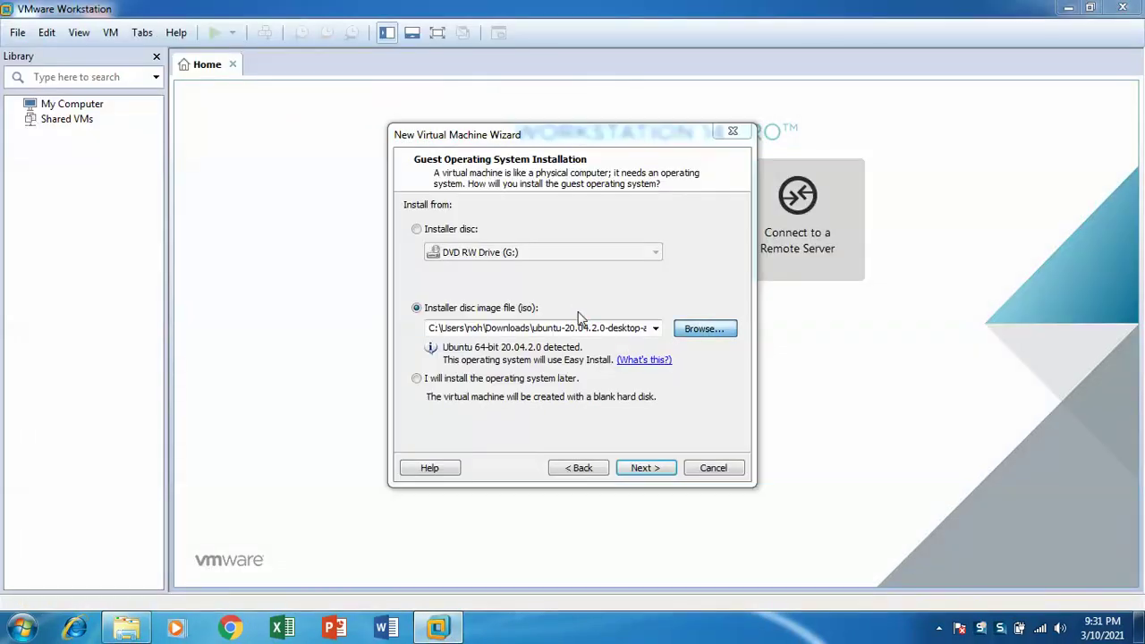
pyautogui.click(470, 284)
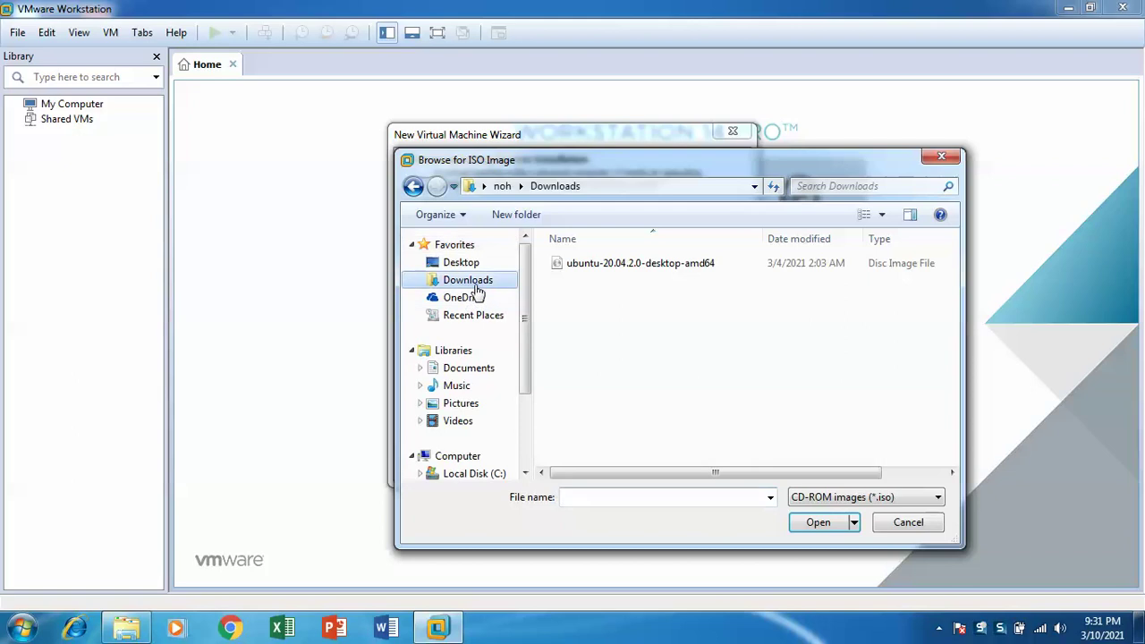
pyautogui.doubleClick(582, 264)
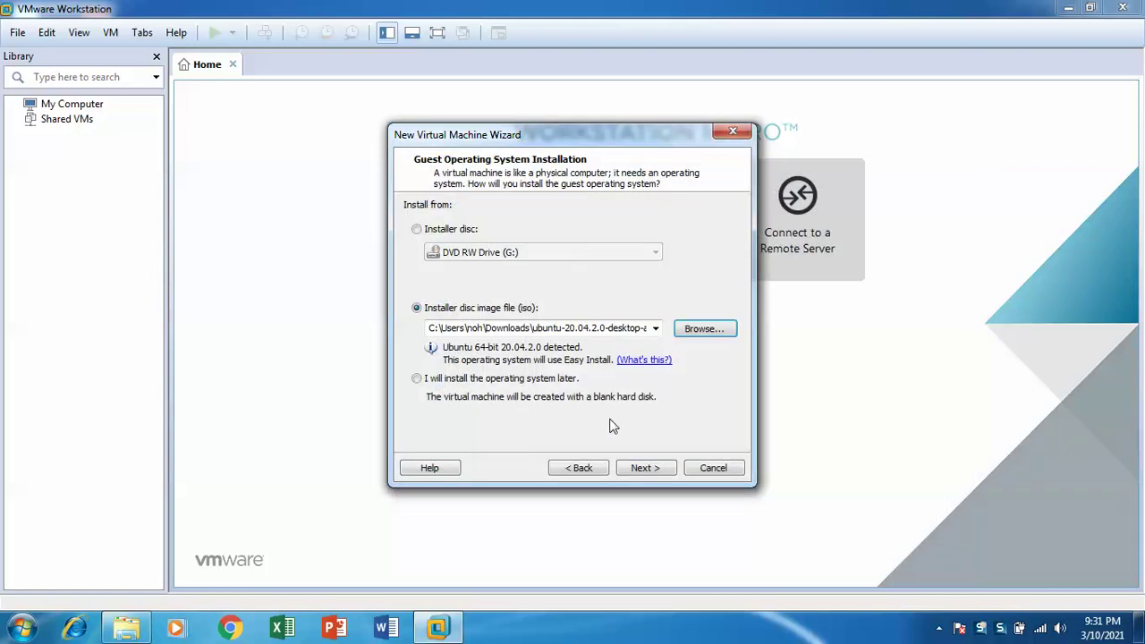
pyautogui.click(642, 469)
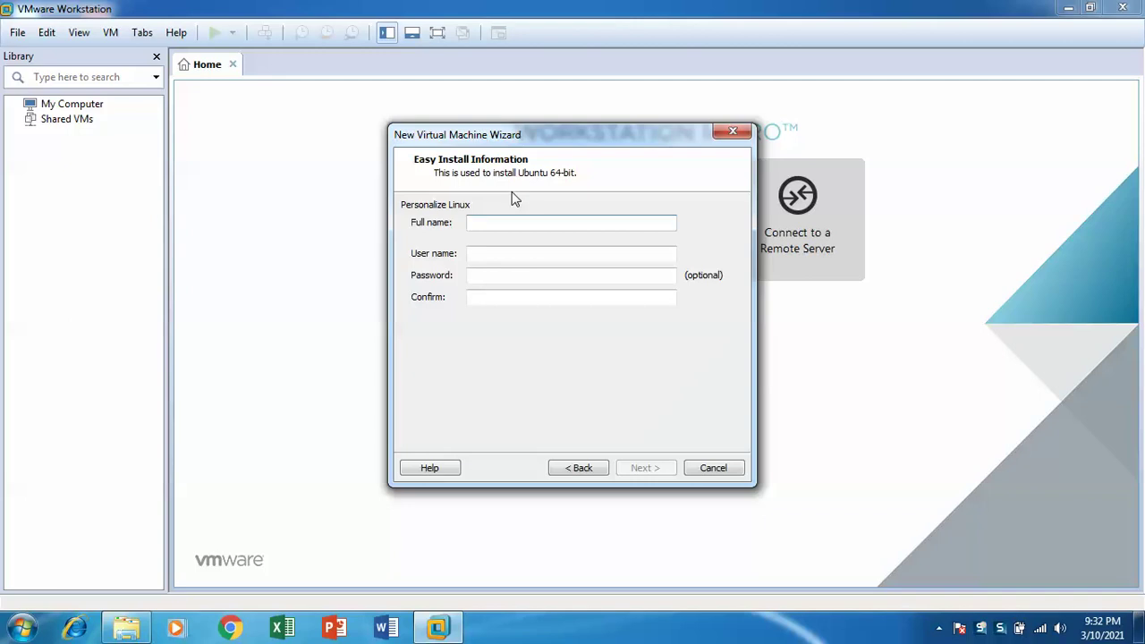
# Enter the account's full name, user name, and a password with matching confirmation.
pyautogui.write('noh jalal mohammed')
pyautogui.click(490, 253)
pyautogui.write('noh')
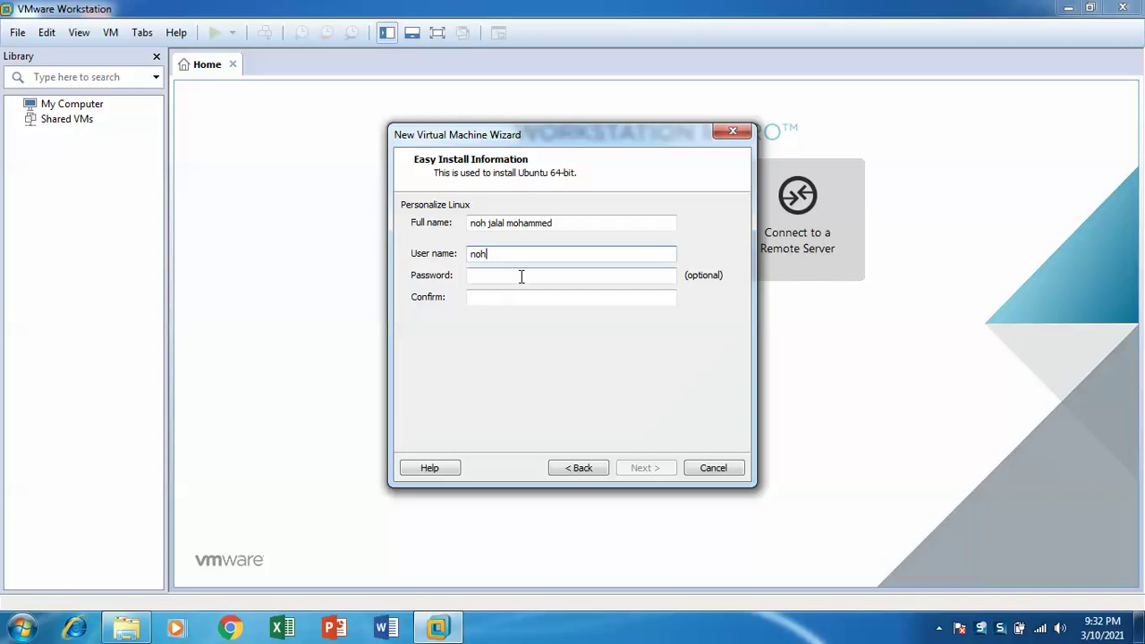
pyautogui.click(526, 276)
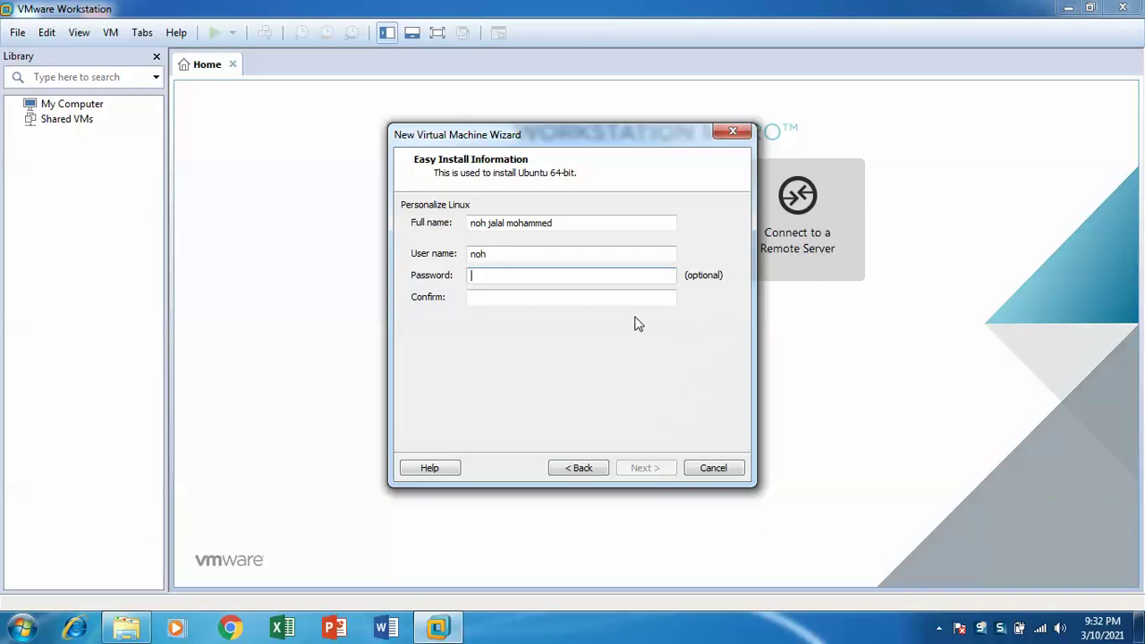
pyautogui.write('•••••')
pyautogui.click(642, 300)
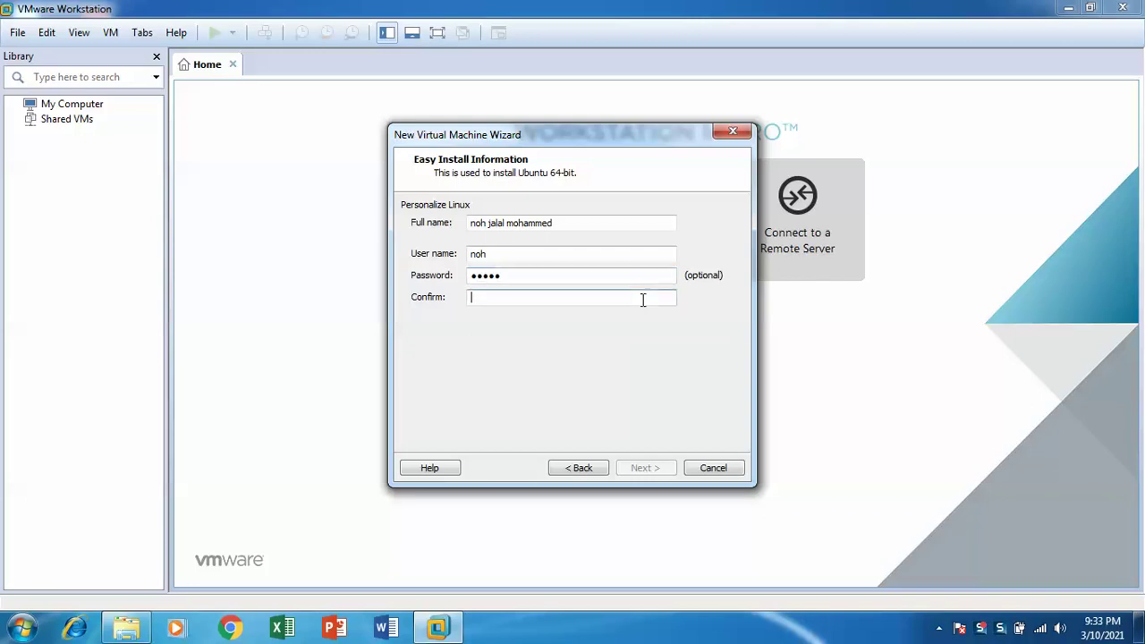
pyautogui.write('•••••')
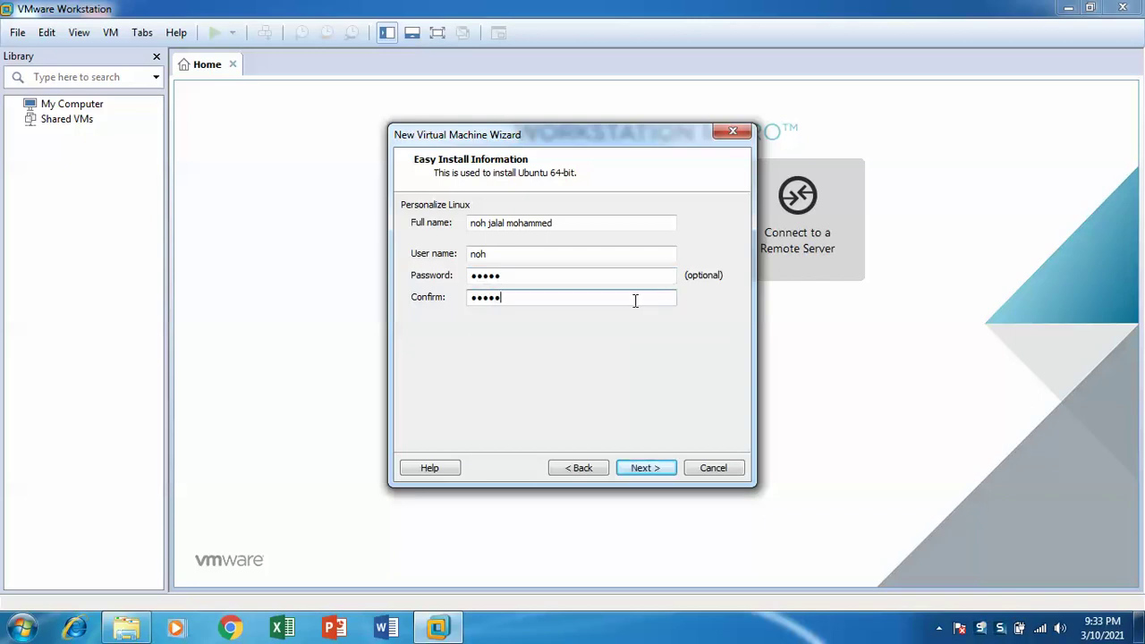
# Advance past Easy Install, keeping the default VM name Ubuntu 64-bit (2) and location.
pyautogui.click(648, 468)
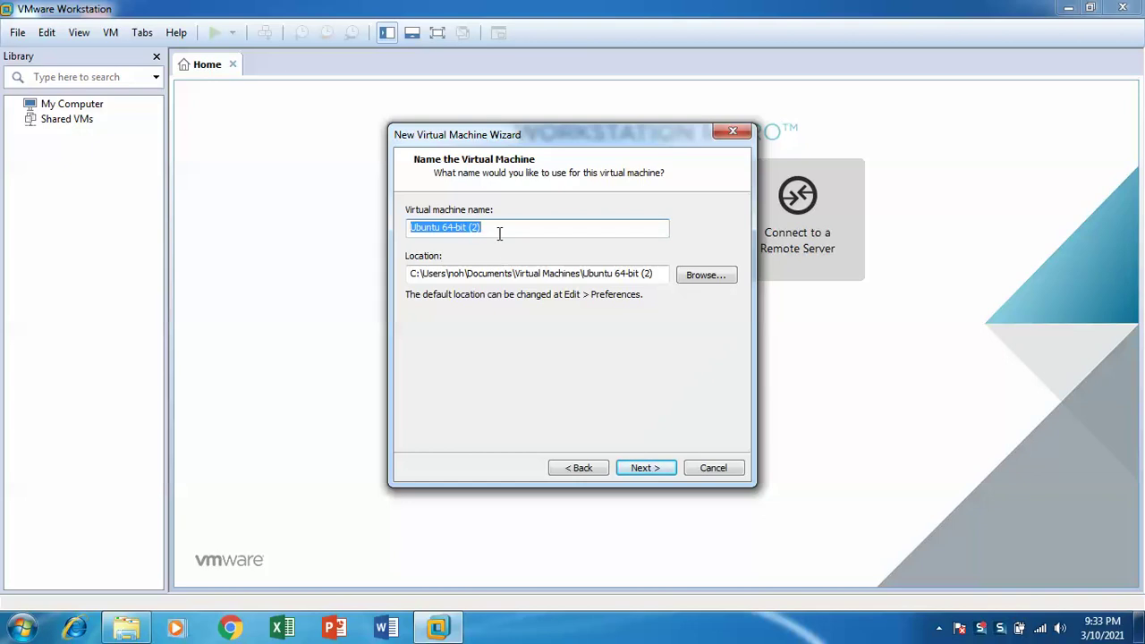
pyautogui.click(646, 467)
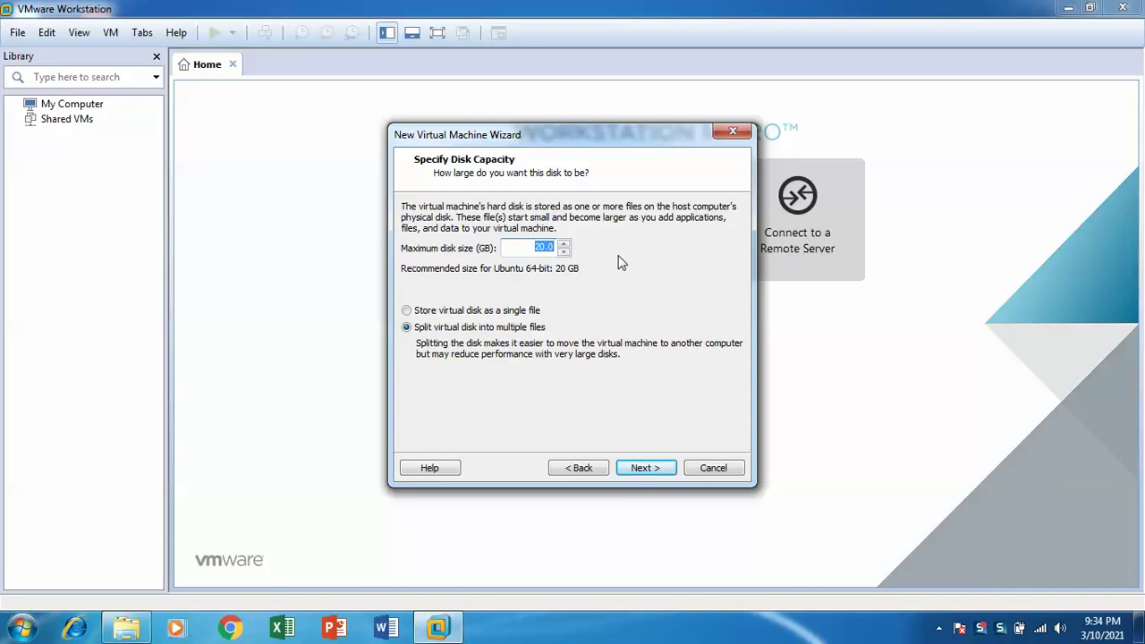
# Accept the 20 GB split disk, review the Ready to Create summary, and open Customize Hardware.
pyautogui.click(646, 468)
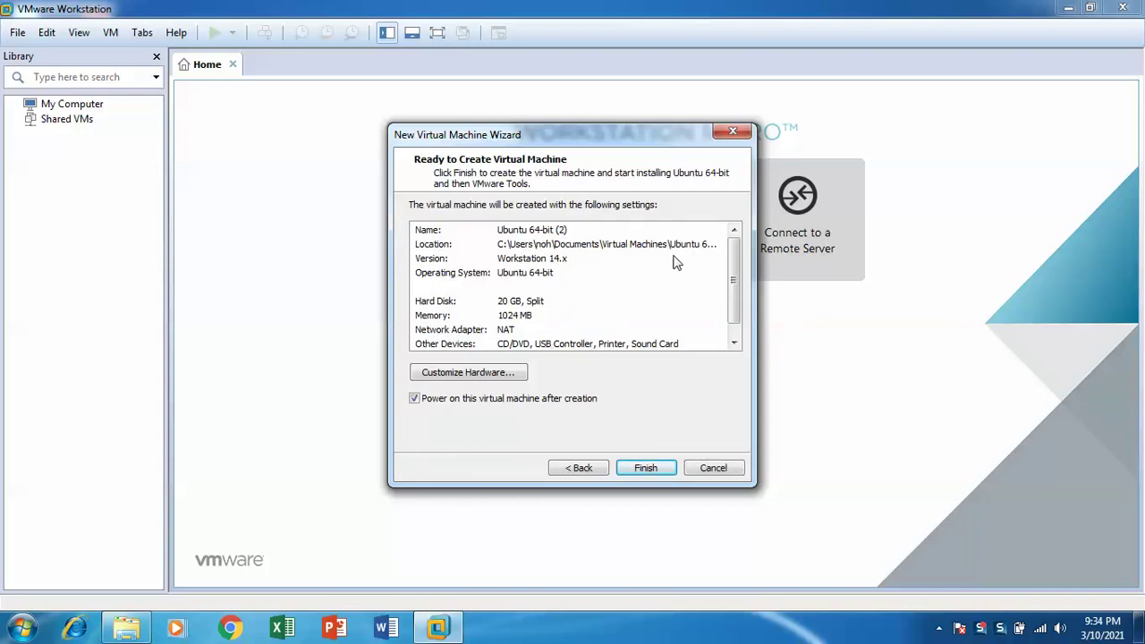
pyautogui.scroll(-1, 732, 265)
pyautogui.scroll(1, 734, 318)
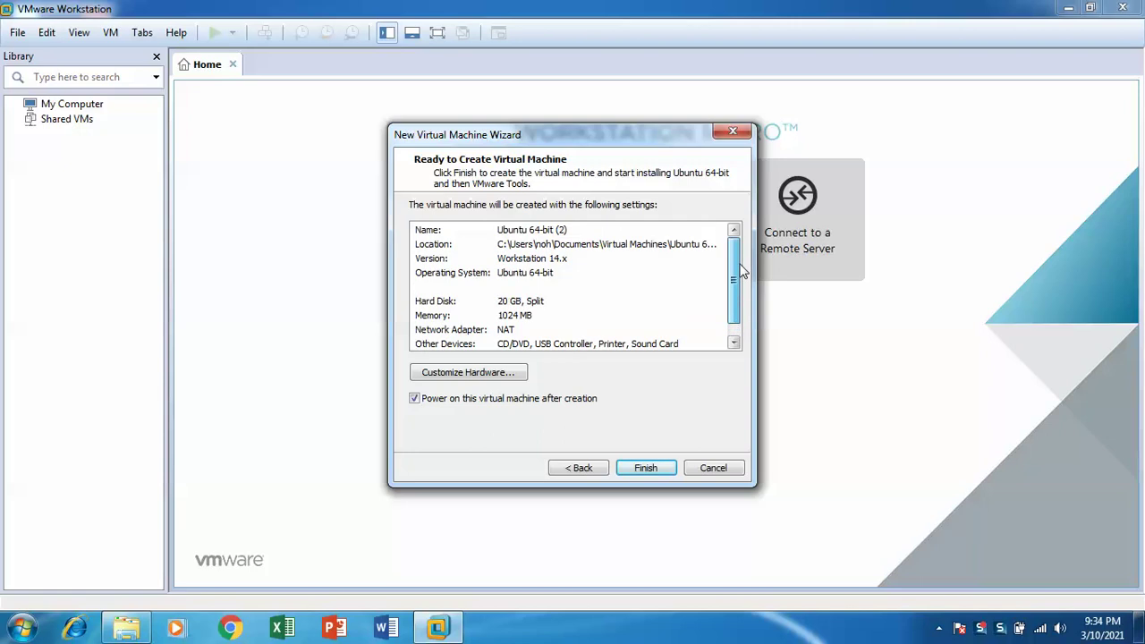
pyautogui.scroll(-1, 742, 304)
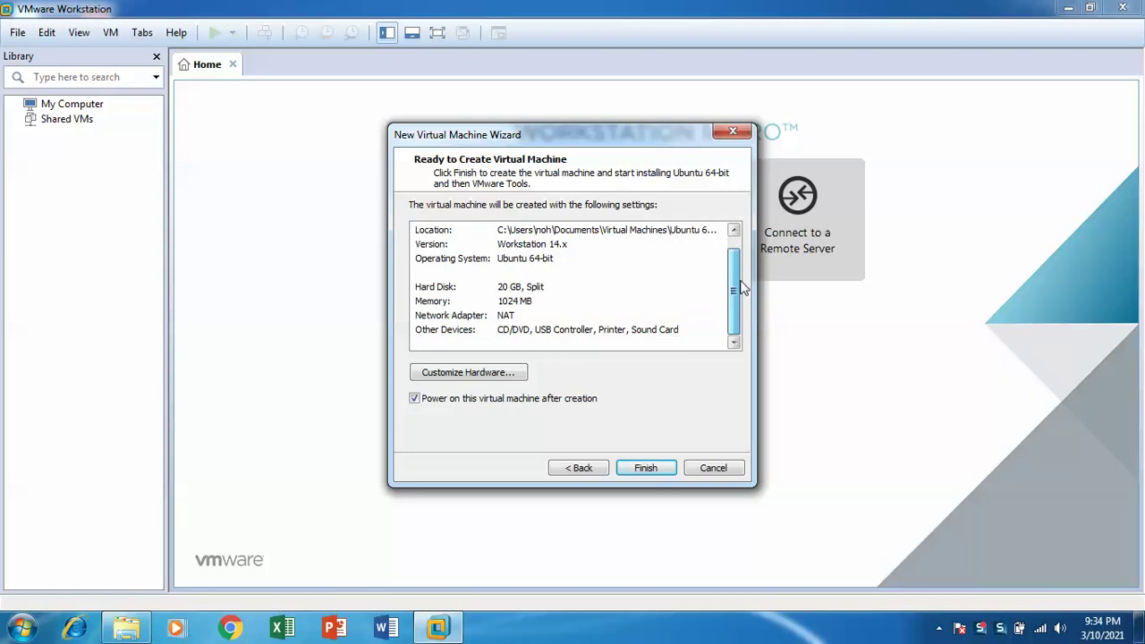
pyautogui.scroll(1, 742, 284)
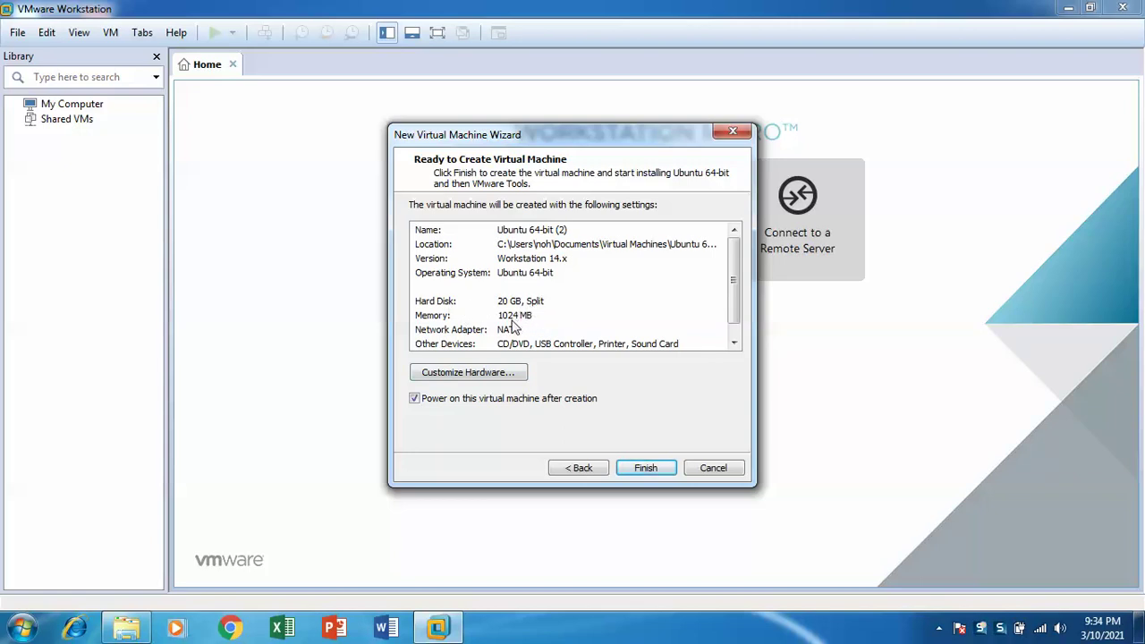
pyautogui.click(519, 374)
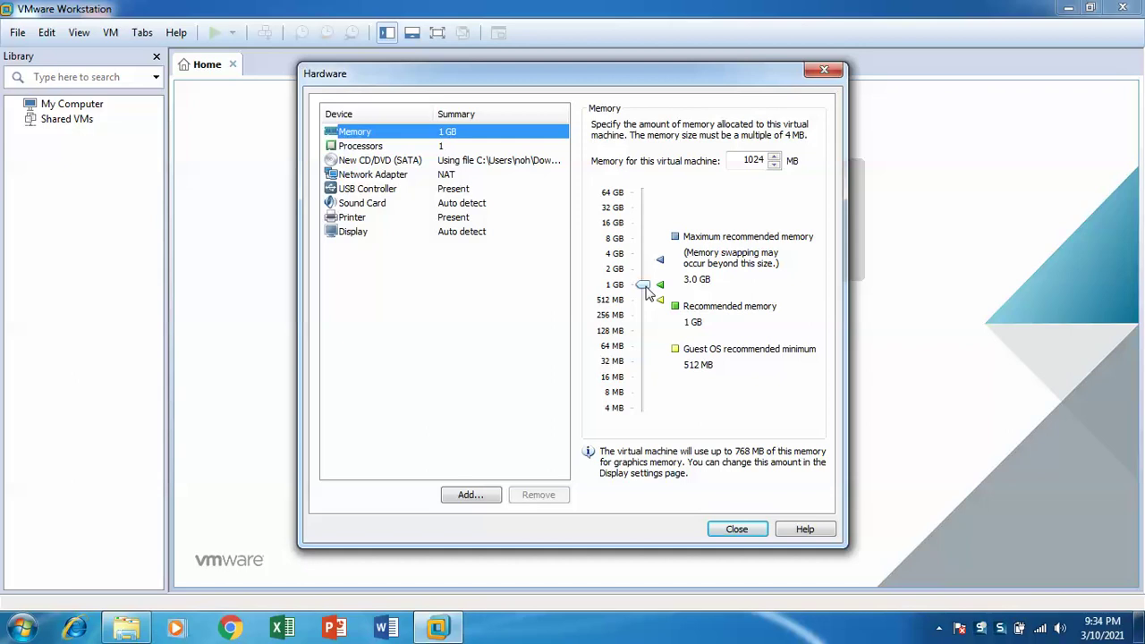
# Raise the VM's memory from 1 GB to 2048 MB, review processors, and close Hardware settings.
pyautogui.click(982, 629)
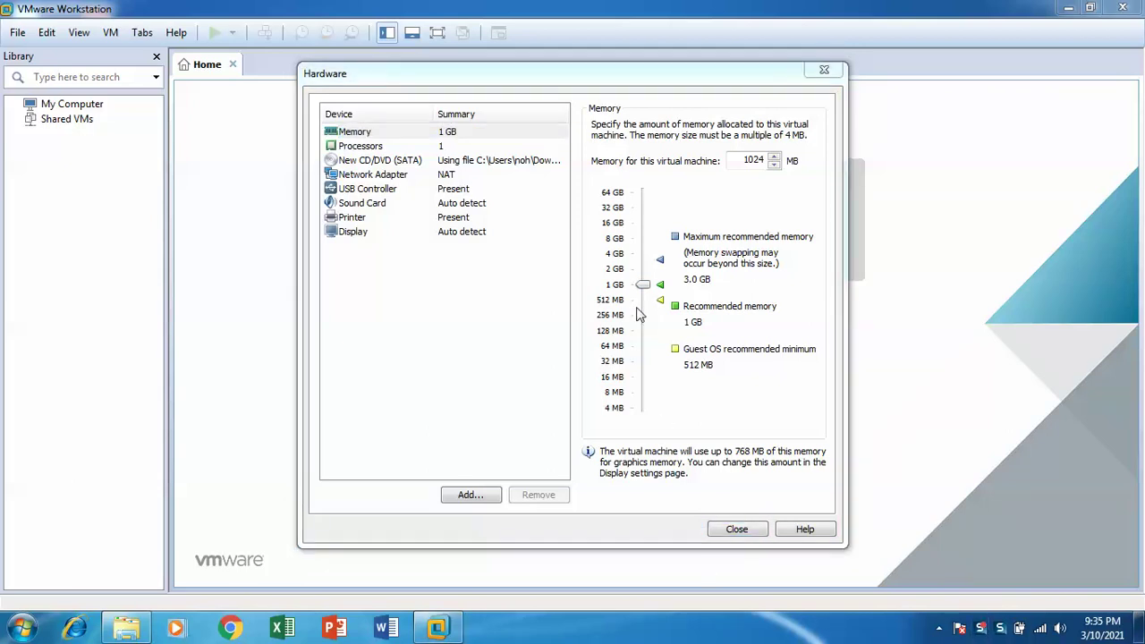
pyautogui.moveTo(642, 285); pyautogui.dragTo(641, 270)
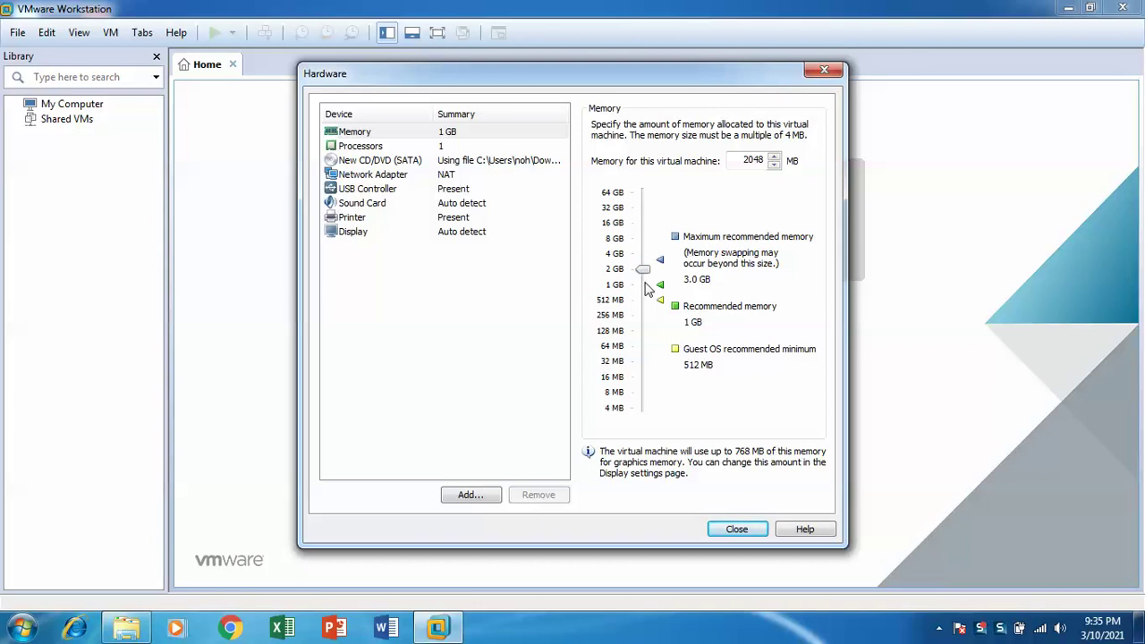
pyautogui.click(374, 148)
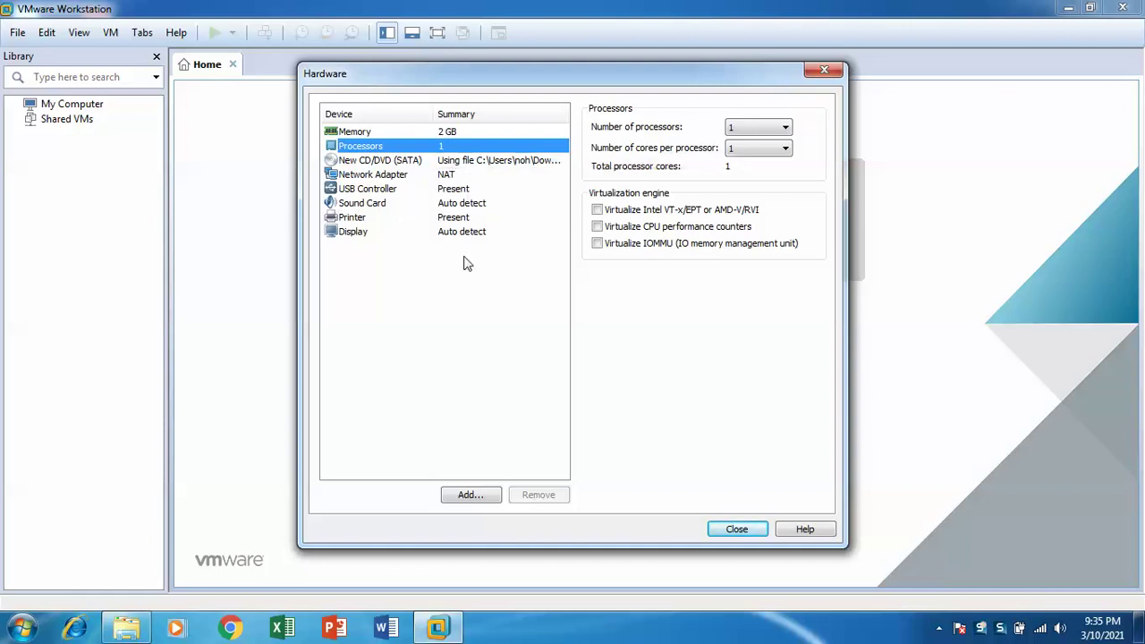
pyautogui.click(748, 530)
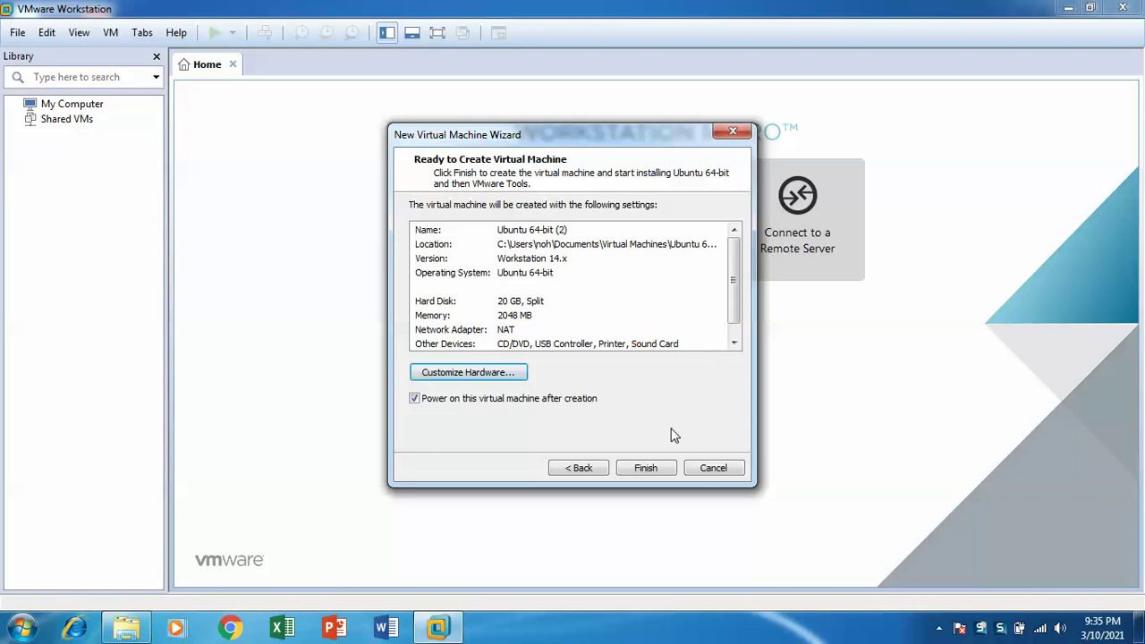
# Finish the wizard to create Ubuntu 64-bit (2) and begin its Easy Install.
pyautogui.click(652, 468)
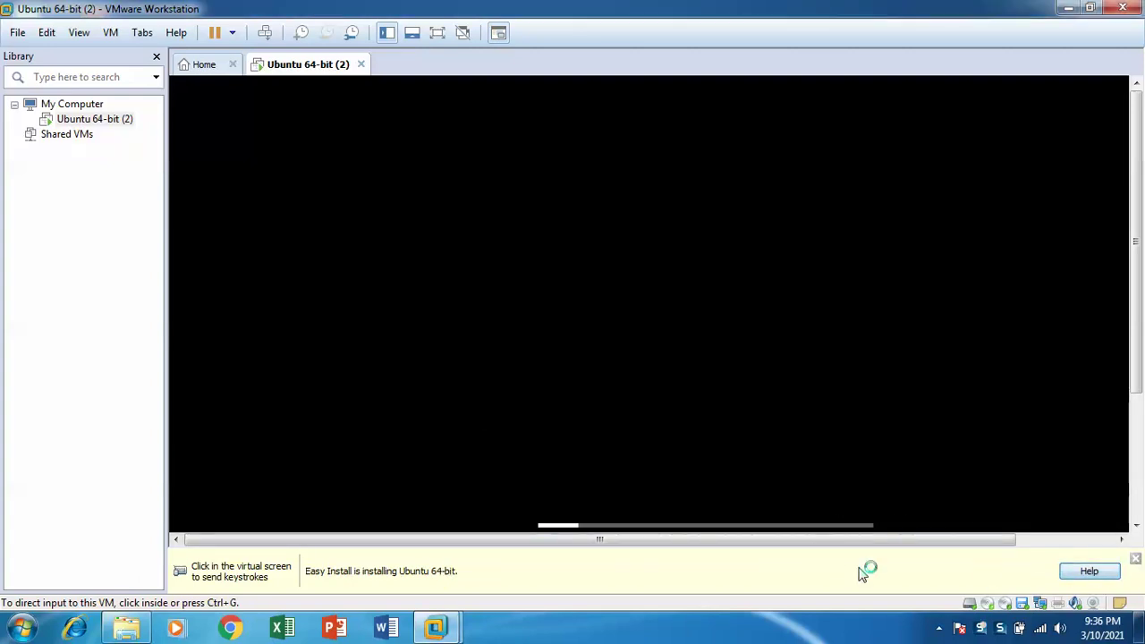
# Glance at the Easy Install online help, close the browser, and dismiss the keystroke tip bar.
pyautogui.click(1086, 573)
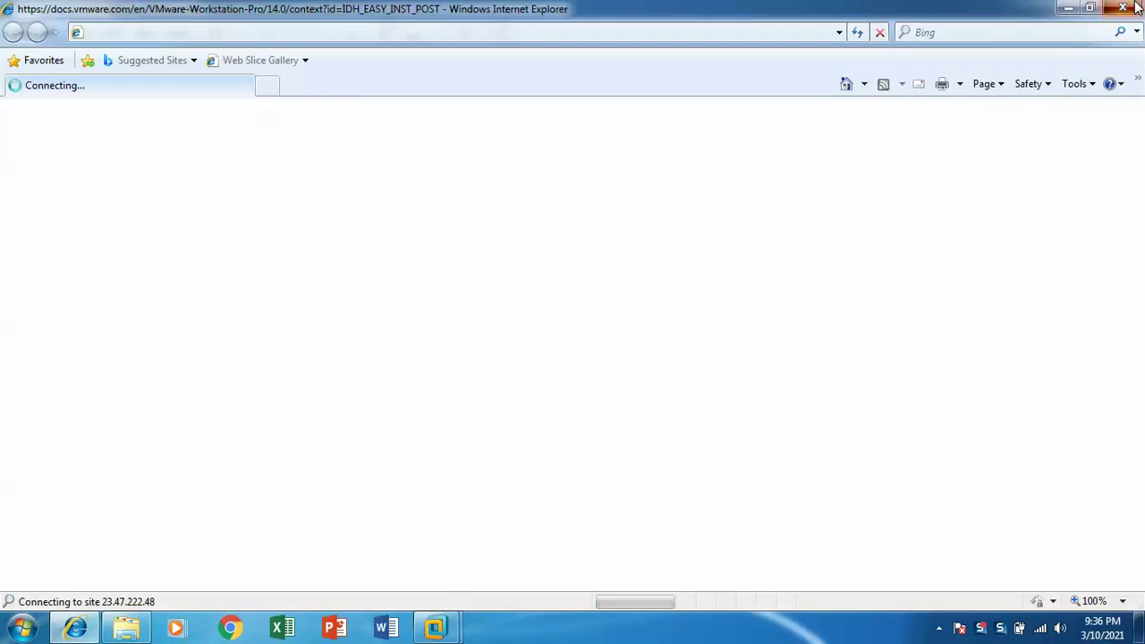
pyautogui.click(1123, 8)
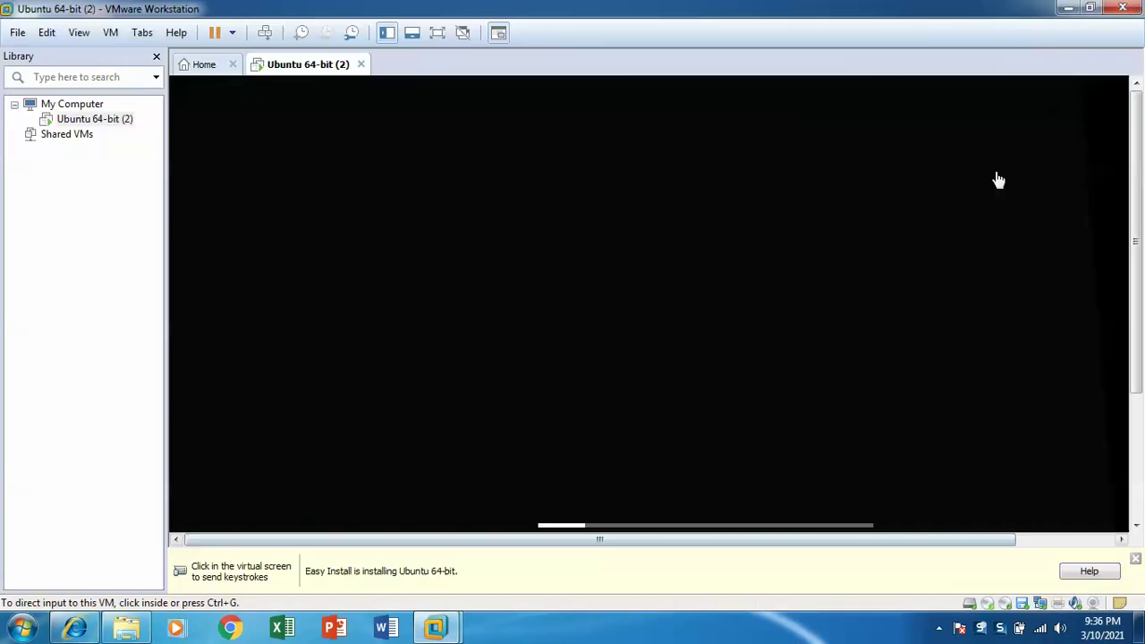
pyautogui.click(1136, 561)
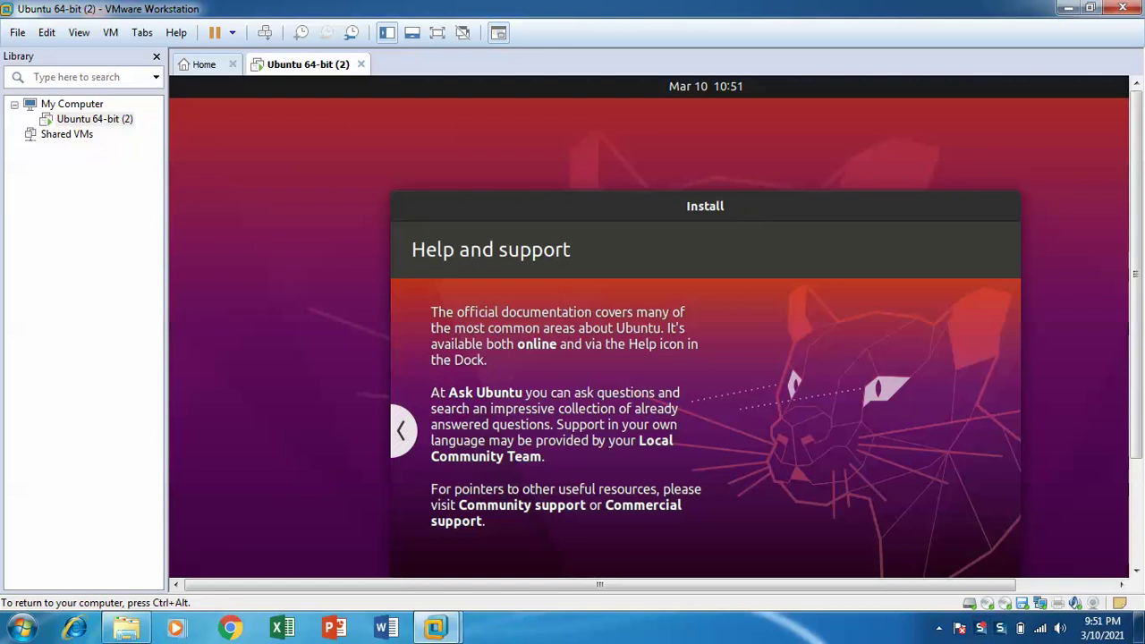
# Release input with Ctrl+Alt, then hand control back to the VM while installation completes.
pyautogui.hotkey('ctrl', 'alt')
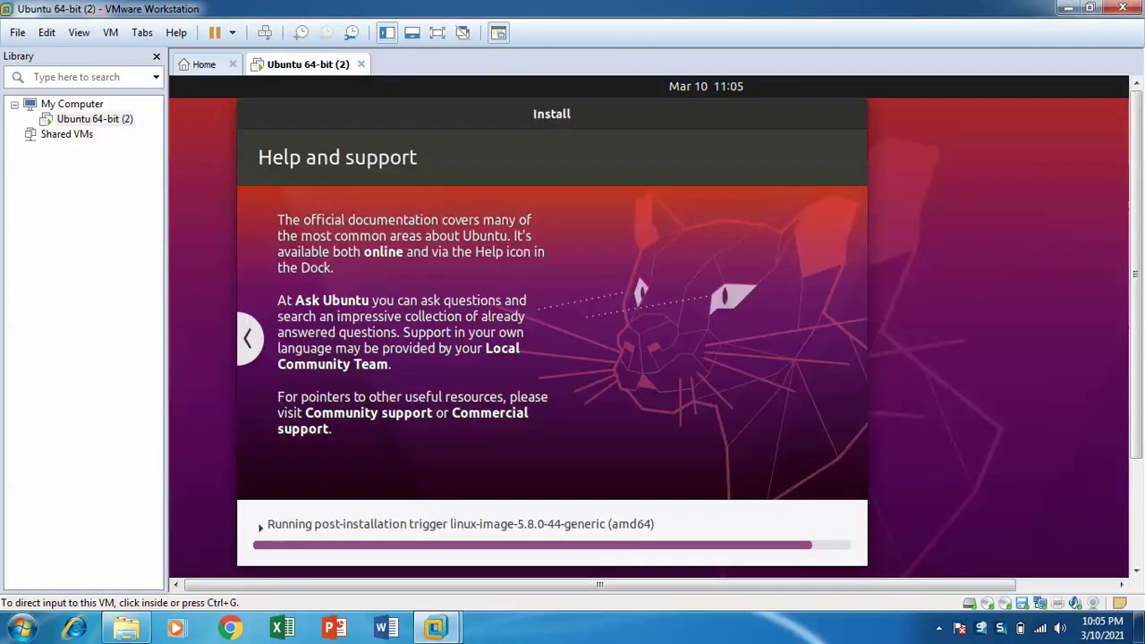
pyautogui.click(685, 430)
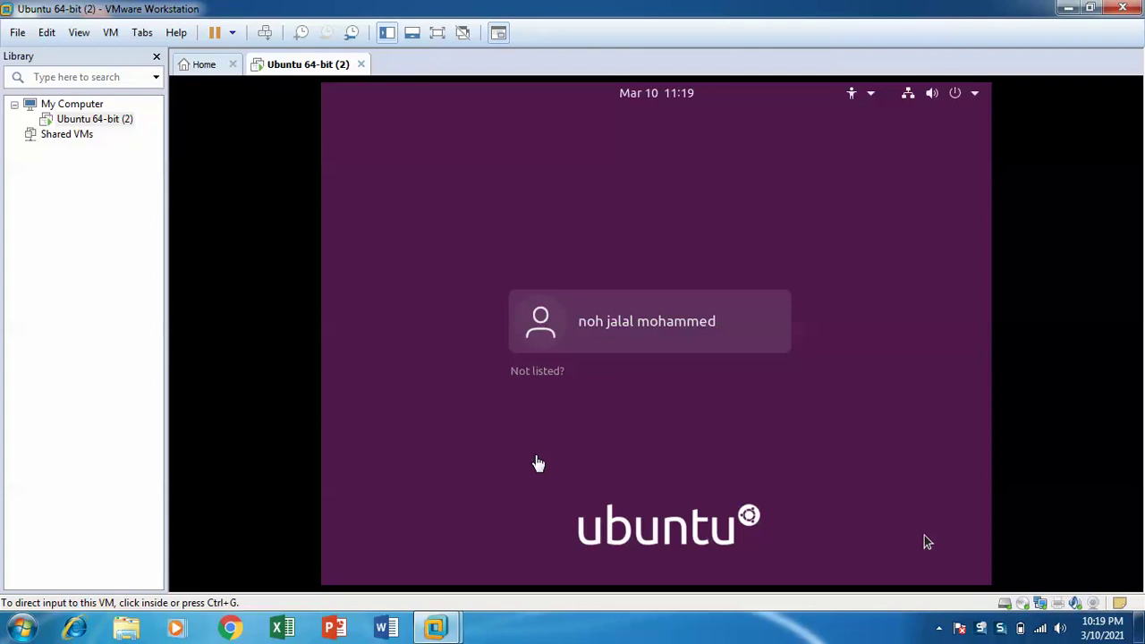
# Log in to the Ubuntu guest as the new user account with its password.
pyautogui.click(927, 542)
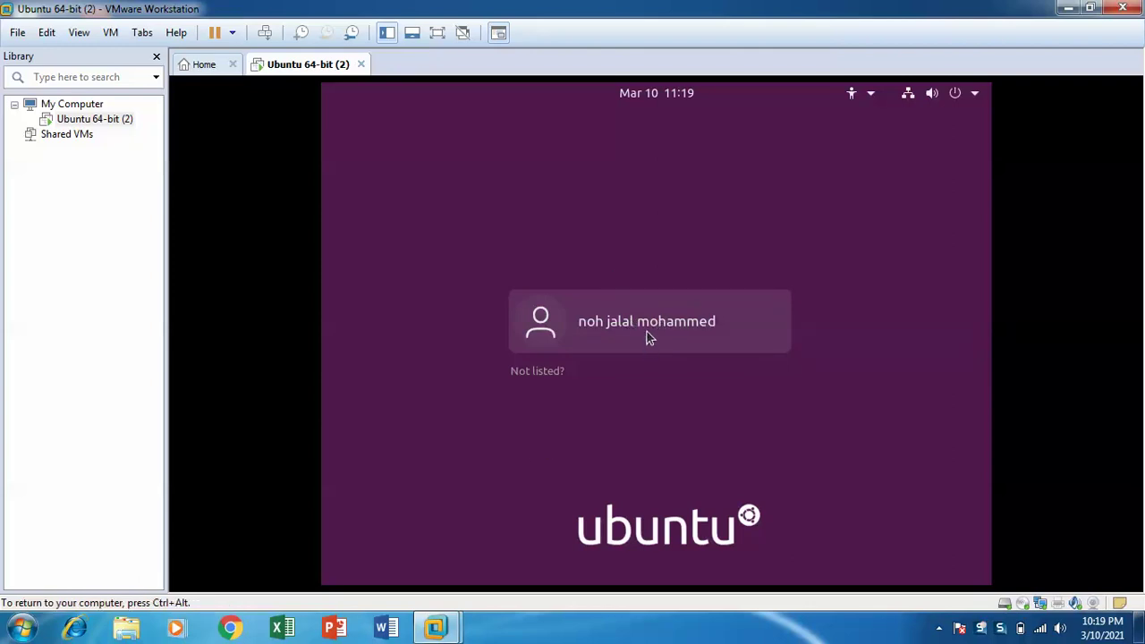
pyautogui.click(646, 329)
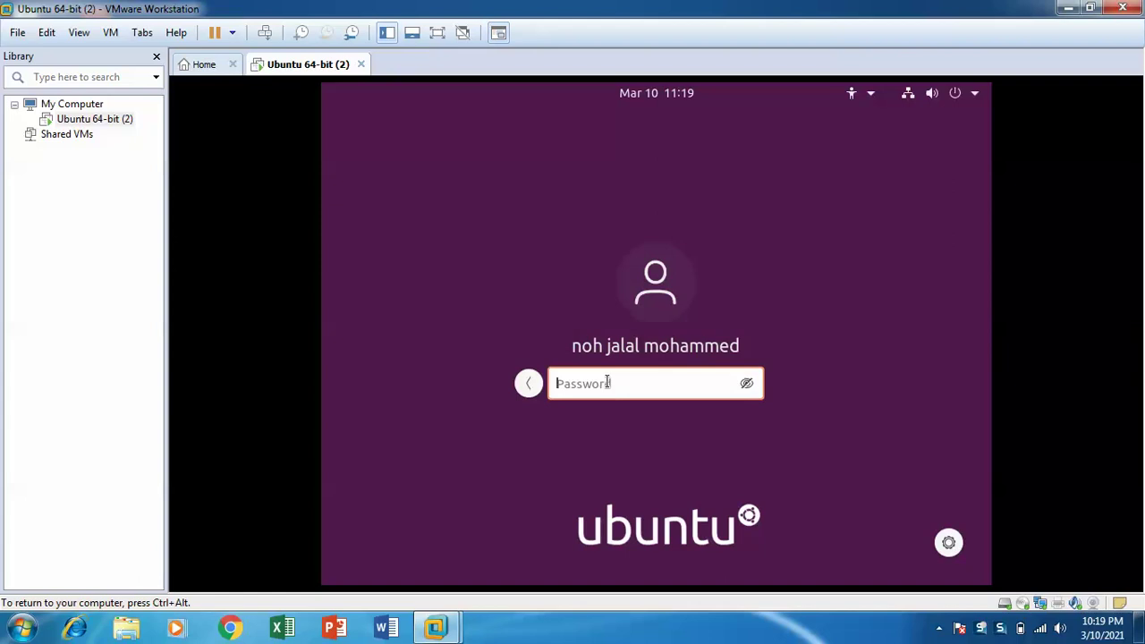
pyautogui.write('*****')
pyautogui.press('Return')
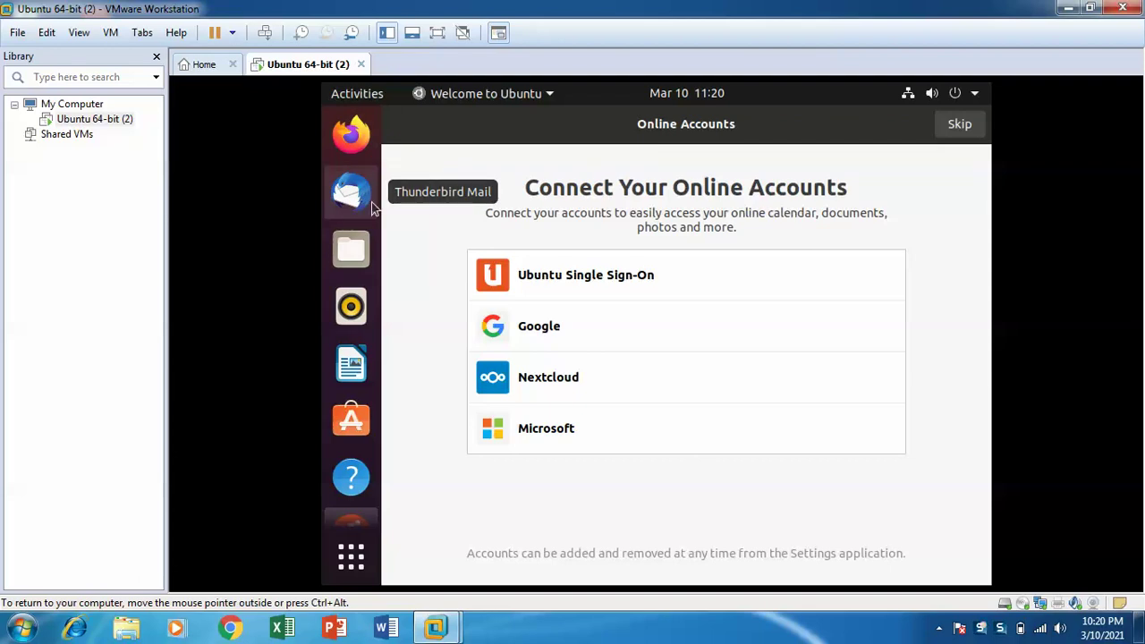
pyautogui.click(351, 251)
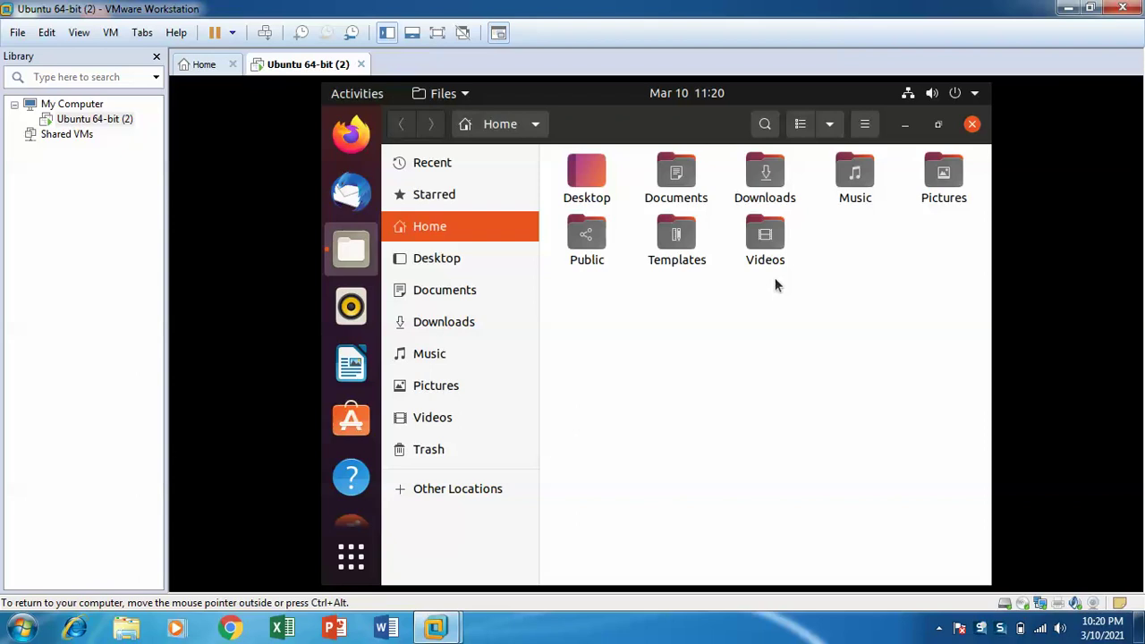
pyautogui.click(443, 267)
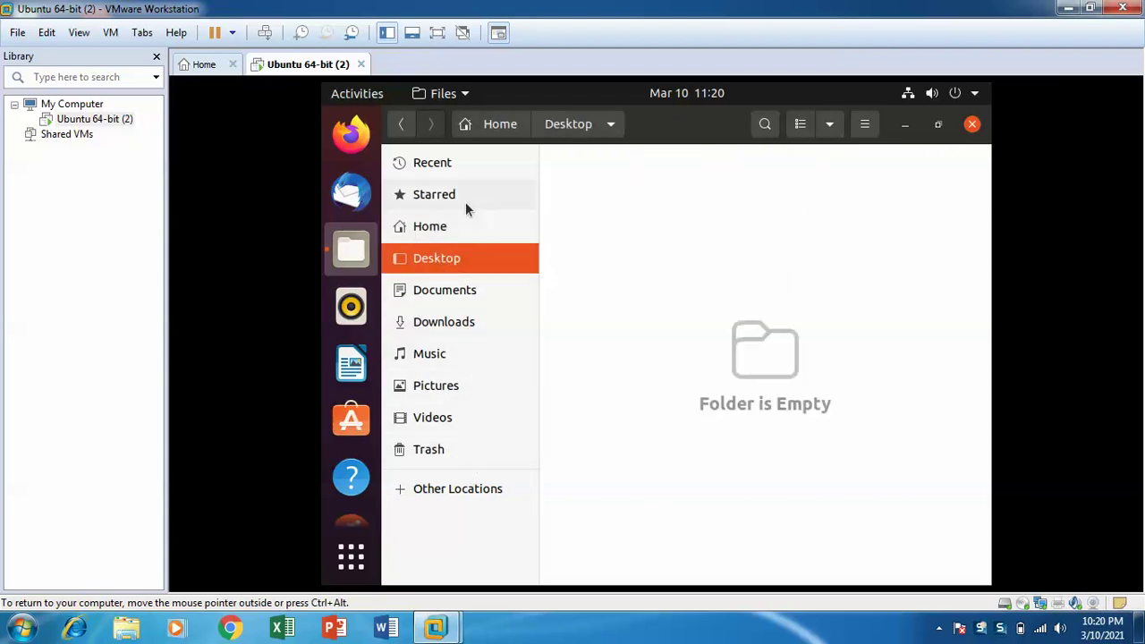
pyautogui.click(351, 306)
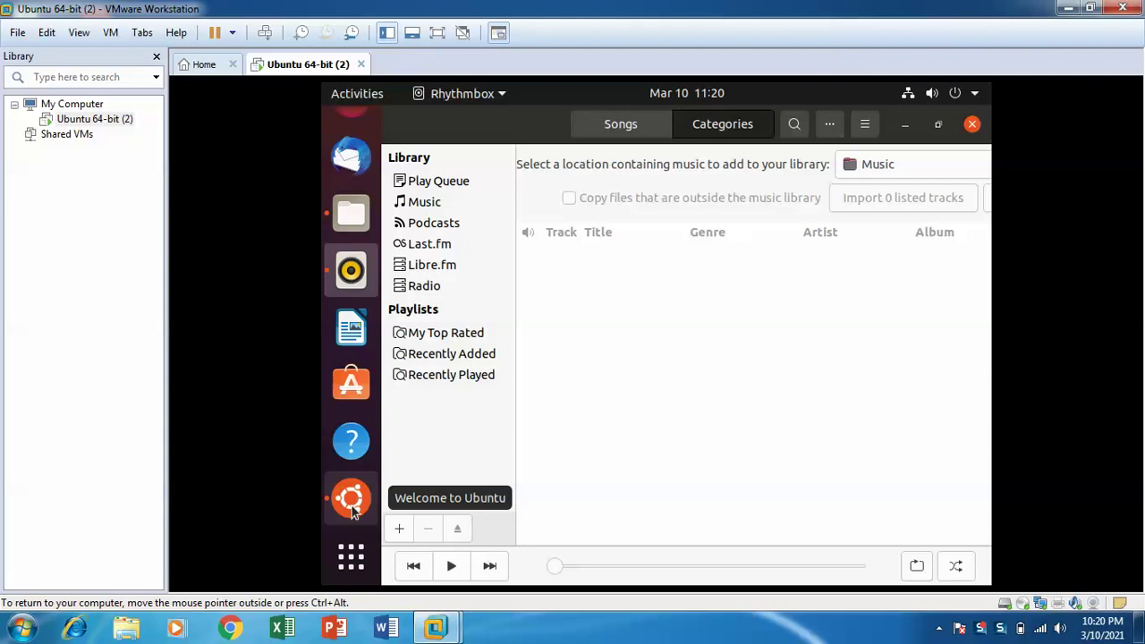
pyautogui.click(351, 501)
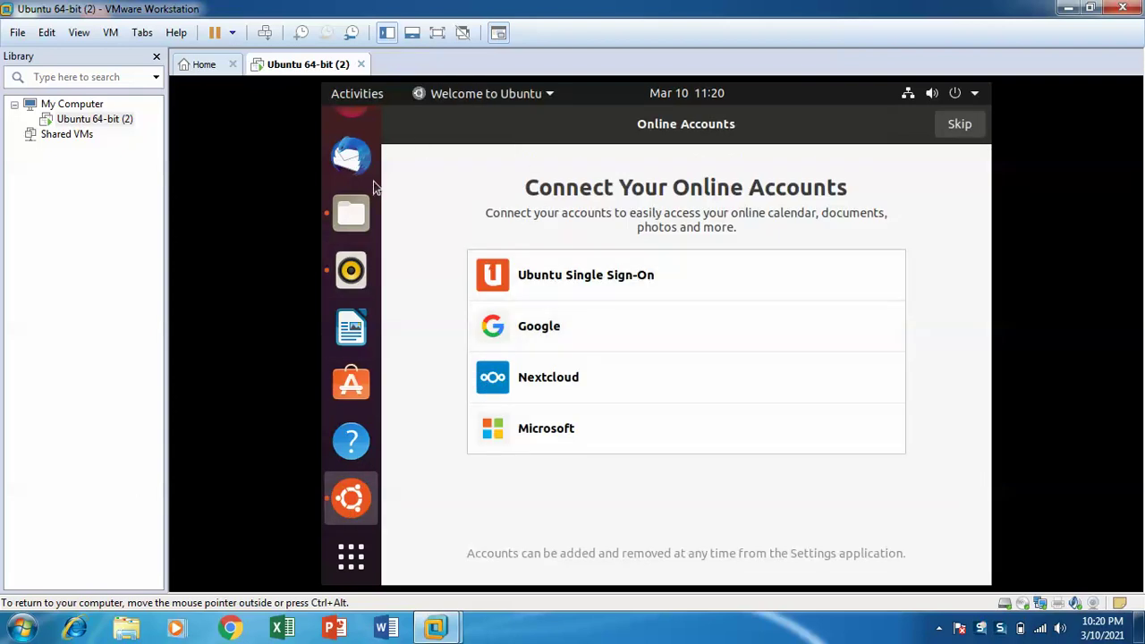
pyautogui.click(960, 126)
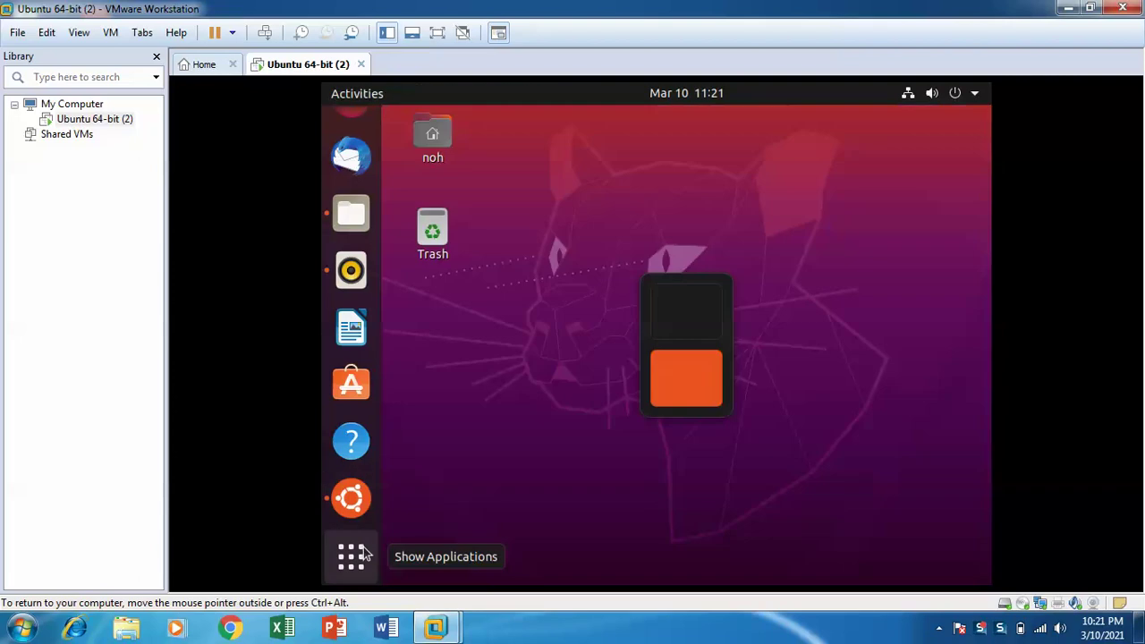
# After briefly viewing the home folder, start a new desktop folder named 'jalal'.
pyautogui.doubleClick(440, 141)
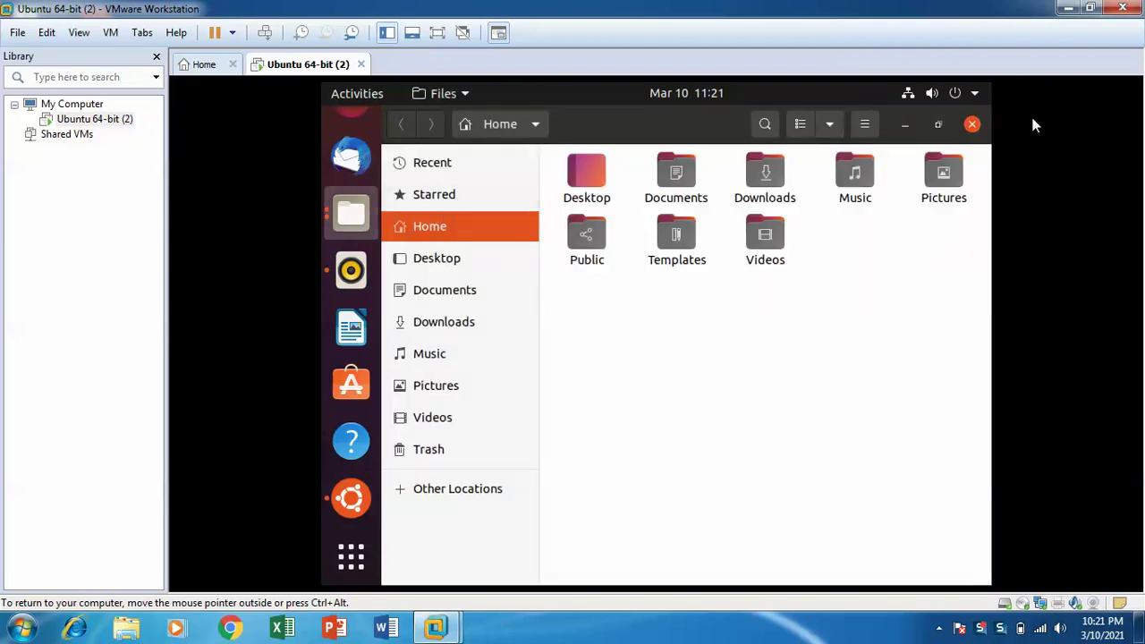
pyautogui.click(972, 124)
pyautogui.rightClick(567, 251)
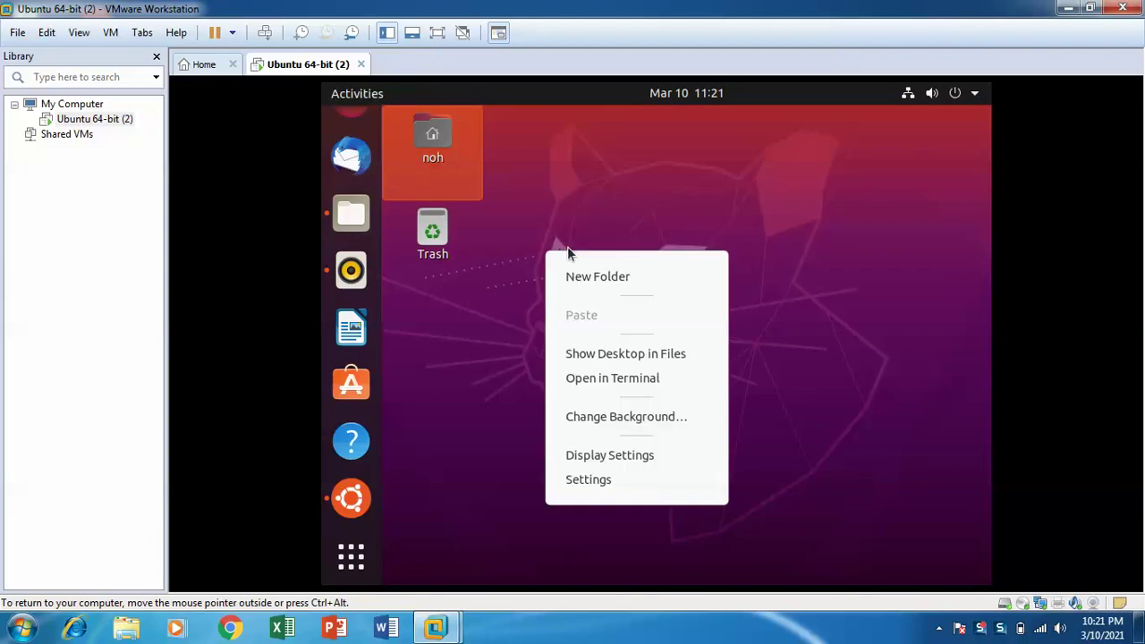
pyautogui.click(640, 280)
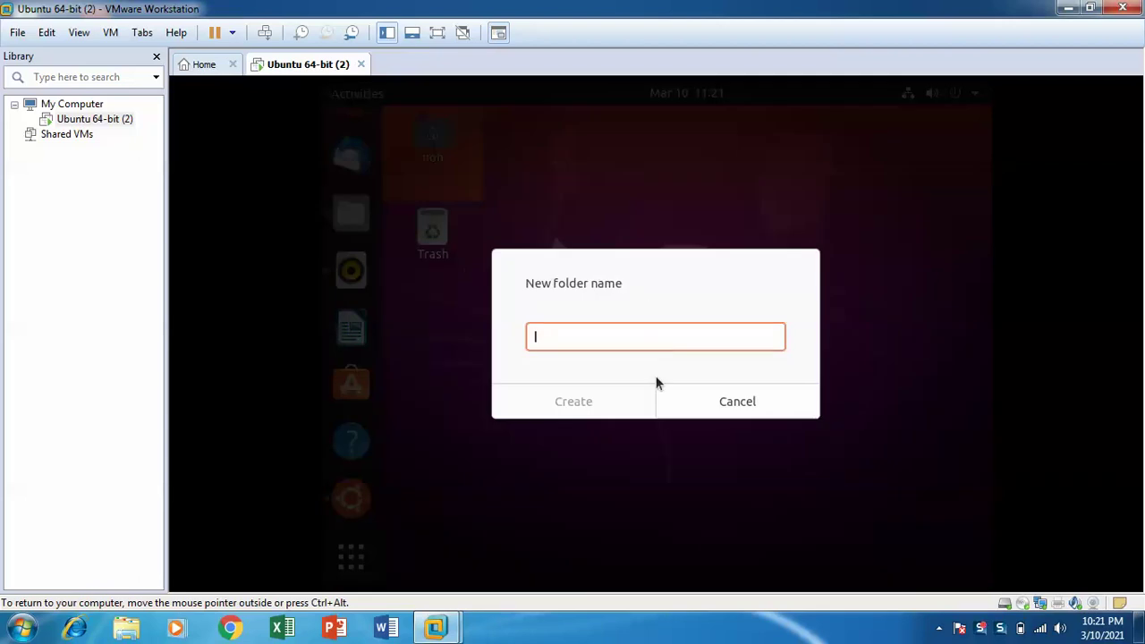
pyautogui.write('noh')
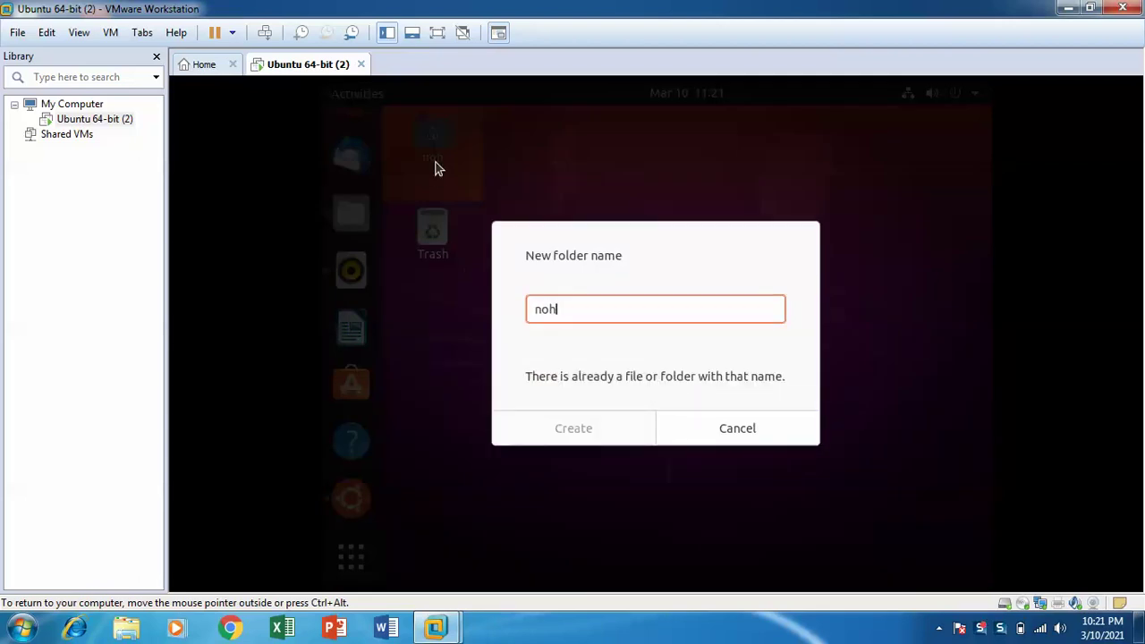
pyautogui.press('BackSpace')
pyautogui.press('BackSpace')
pyautogui.press('BackSpace')
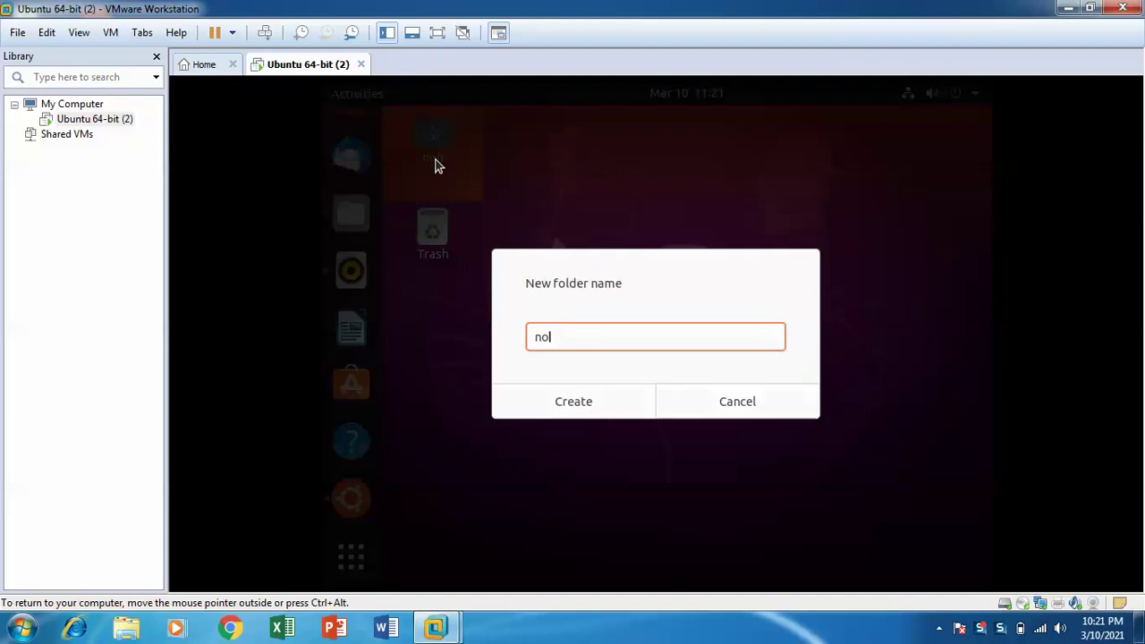
pyautogui.write('jalal')
# Create the jalal folder and open it, showing it is empty.
pyautogui.click(624, 399)
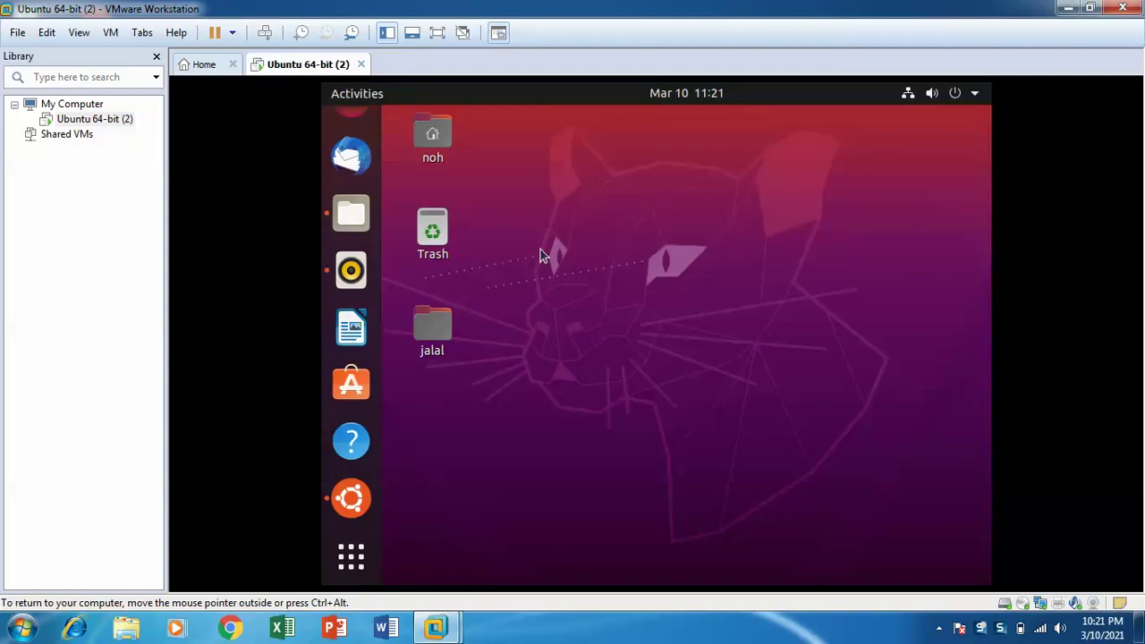
pyautogui.click(429, 335)
pyautogui.press('Return')
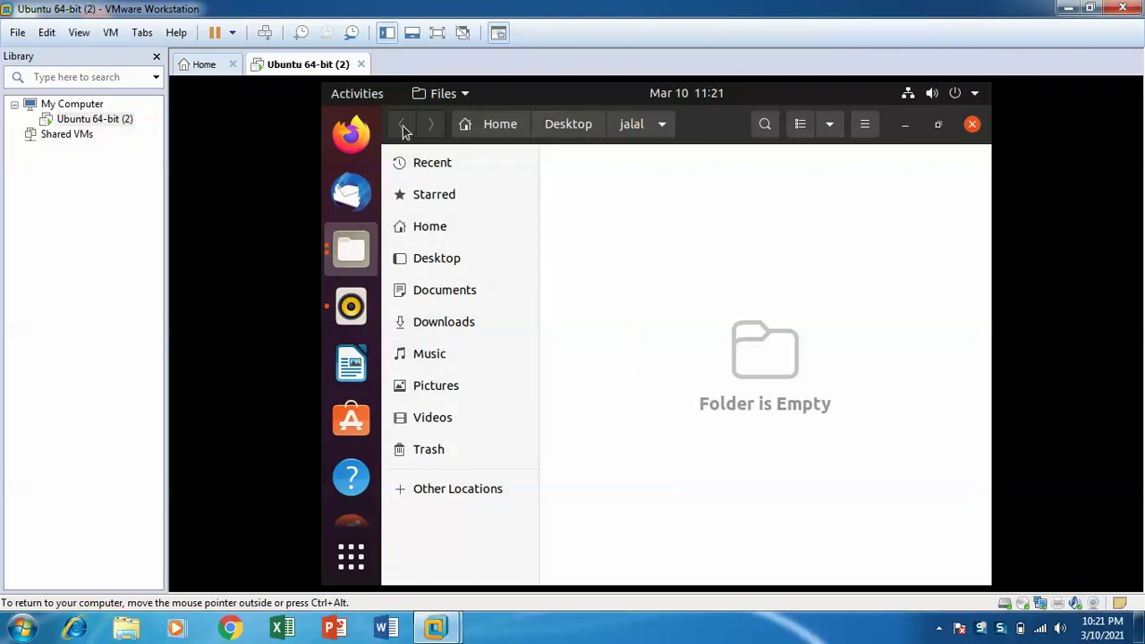
# Close Files and dismiss the Software Updater prompt.
pyautogui.click(972, 127)
pyautogui.rightClick(673, 270)
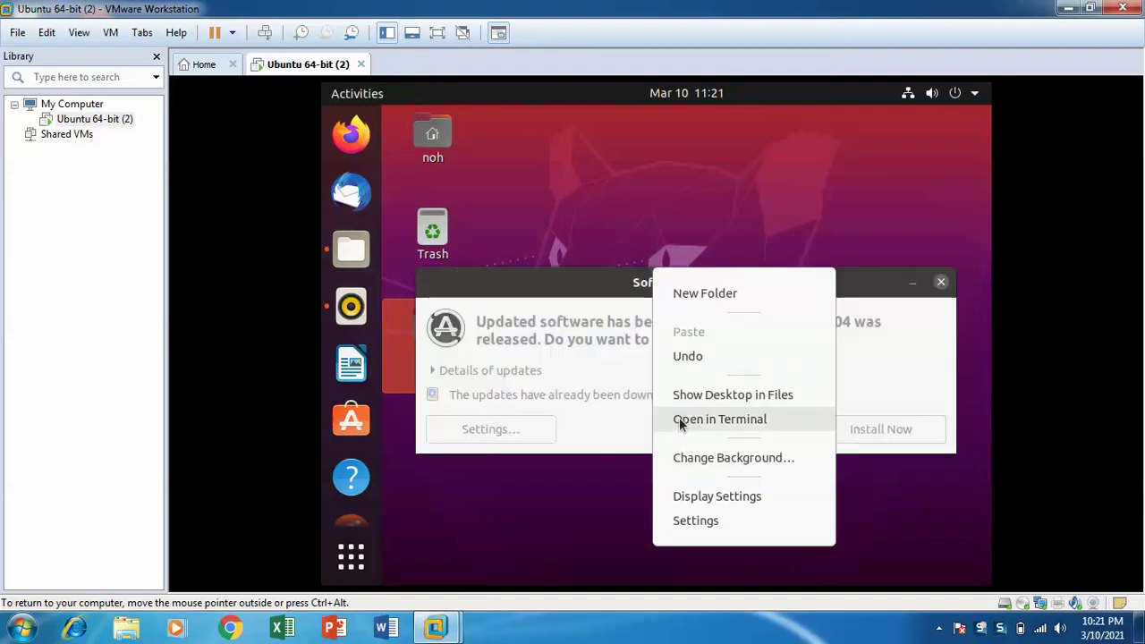
pyautogui.click(578, 532)
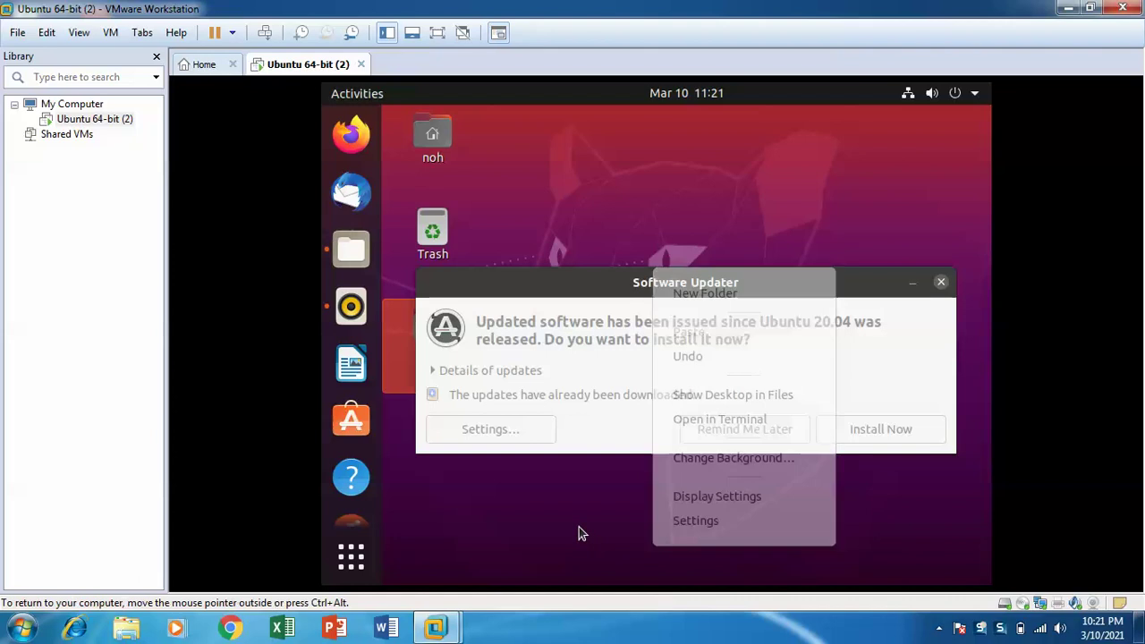
pyautogui.click(940, 283)
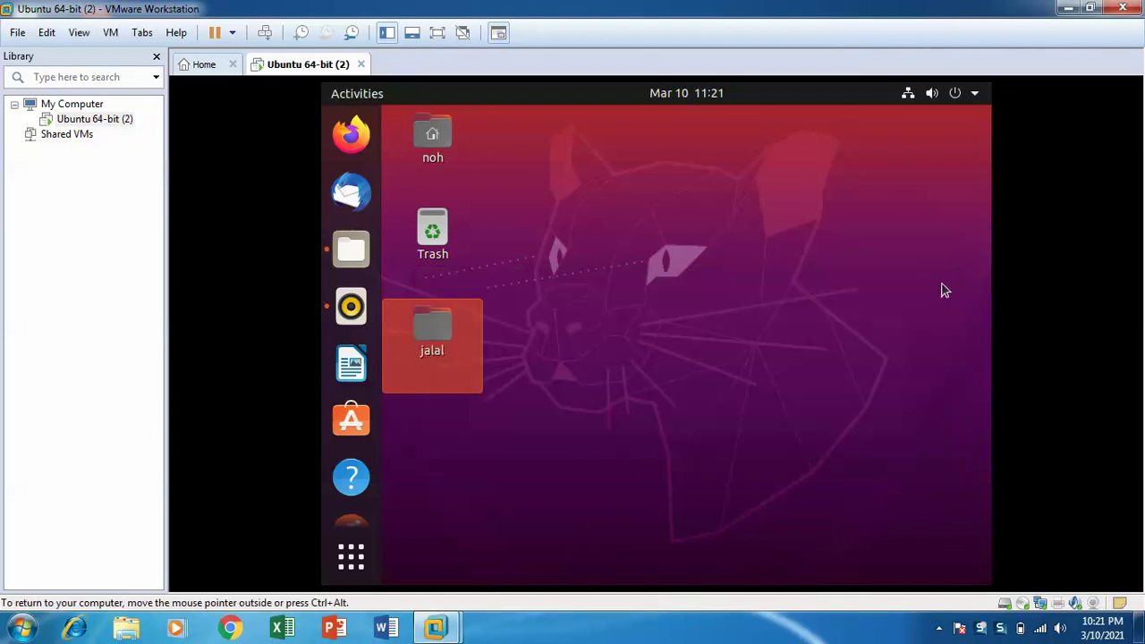
# Open a terminal in the jalal folder, then close it.
pyautogui.rightClick(437, 340)
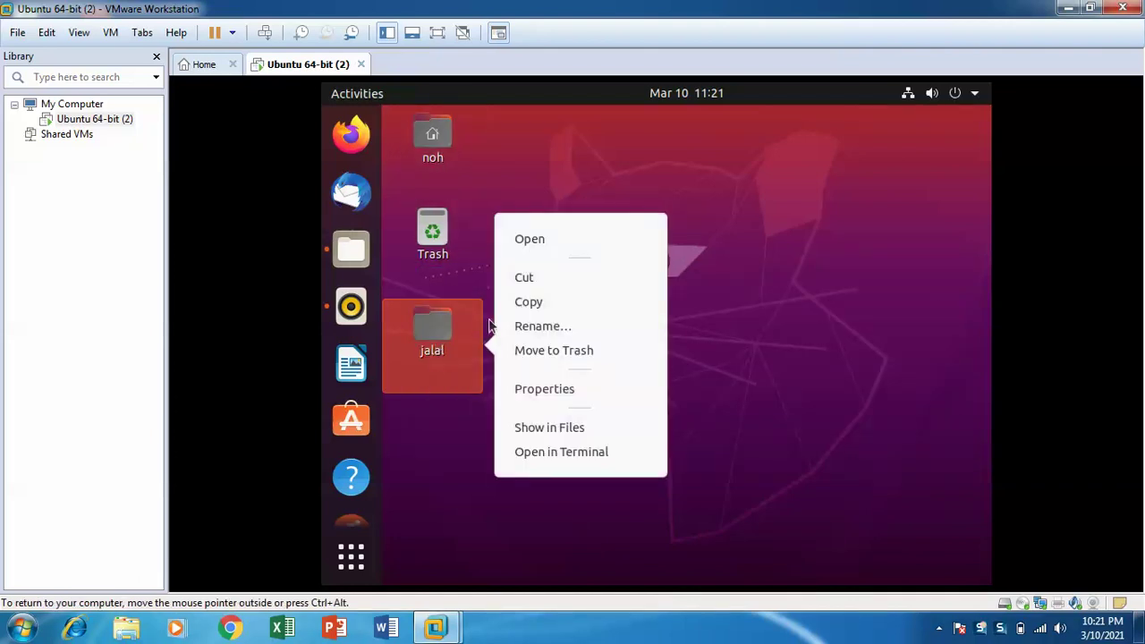
pyautogui.click(559, 454)
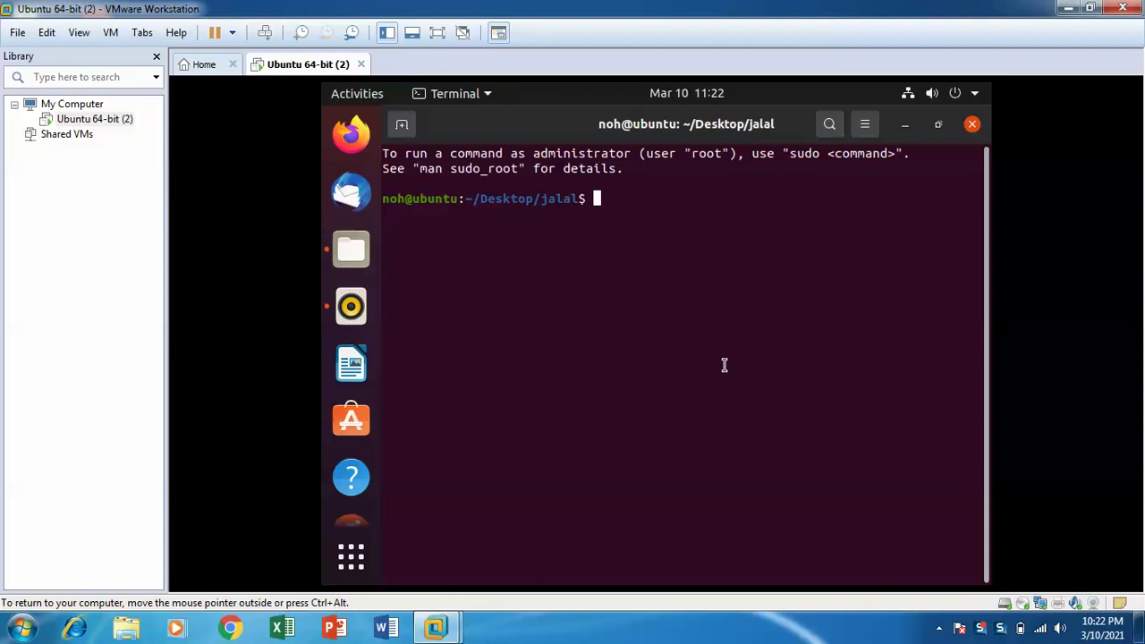
pyautogui.click(971, 124)
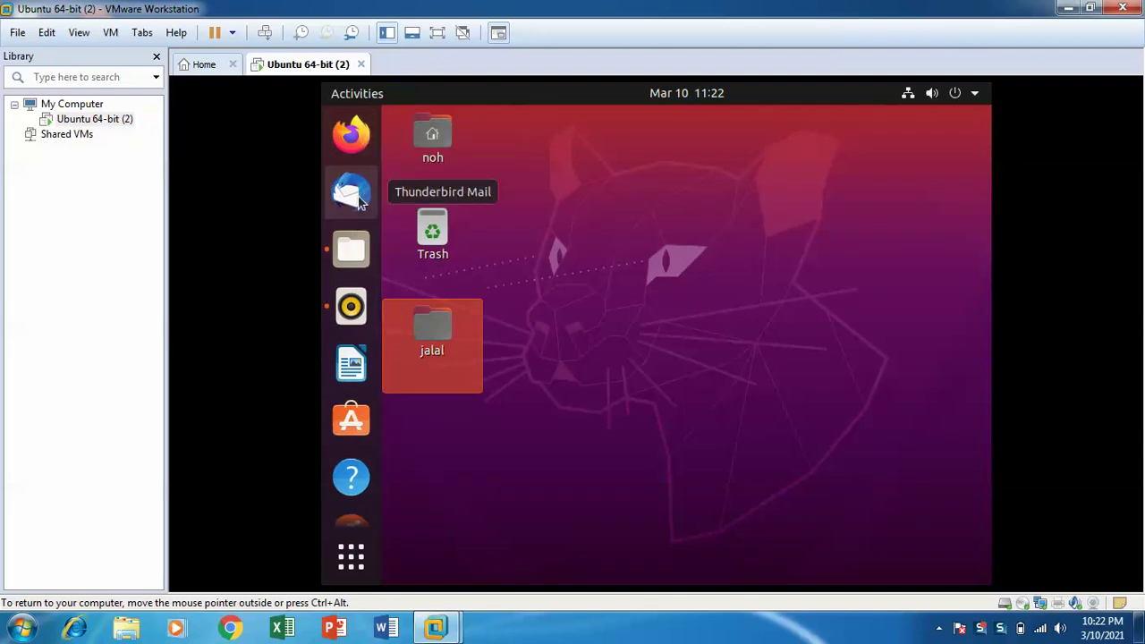
pyautogui.click(363, 247)
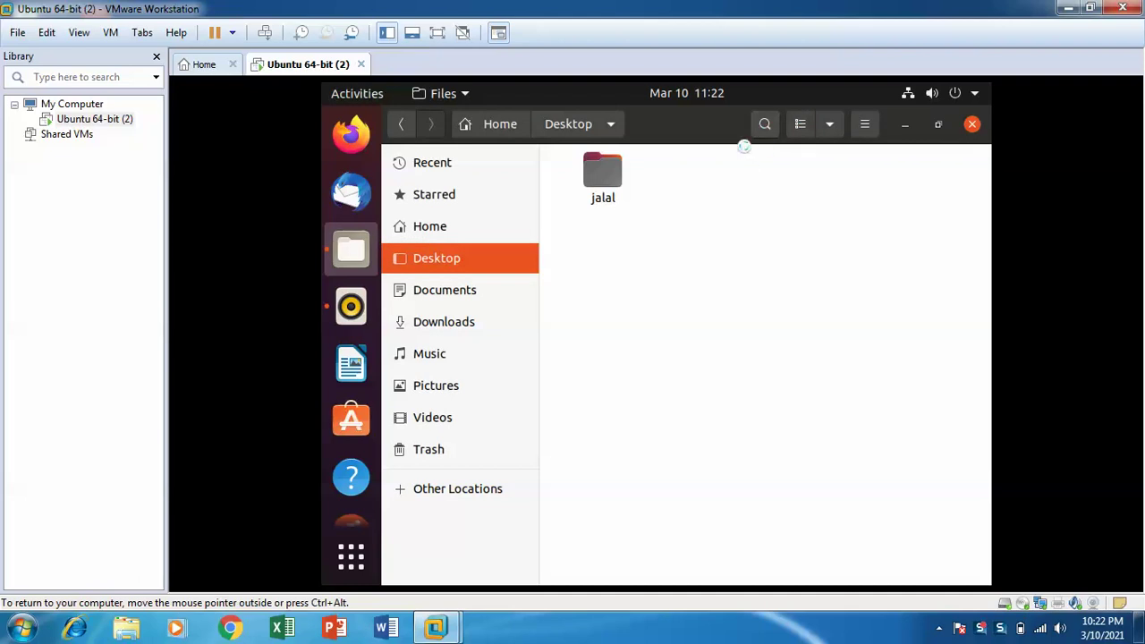
pyautogui.click(765, 124)
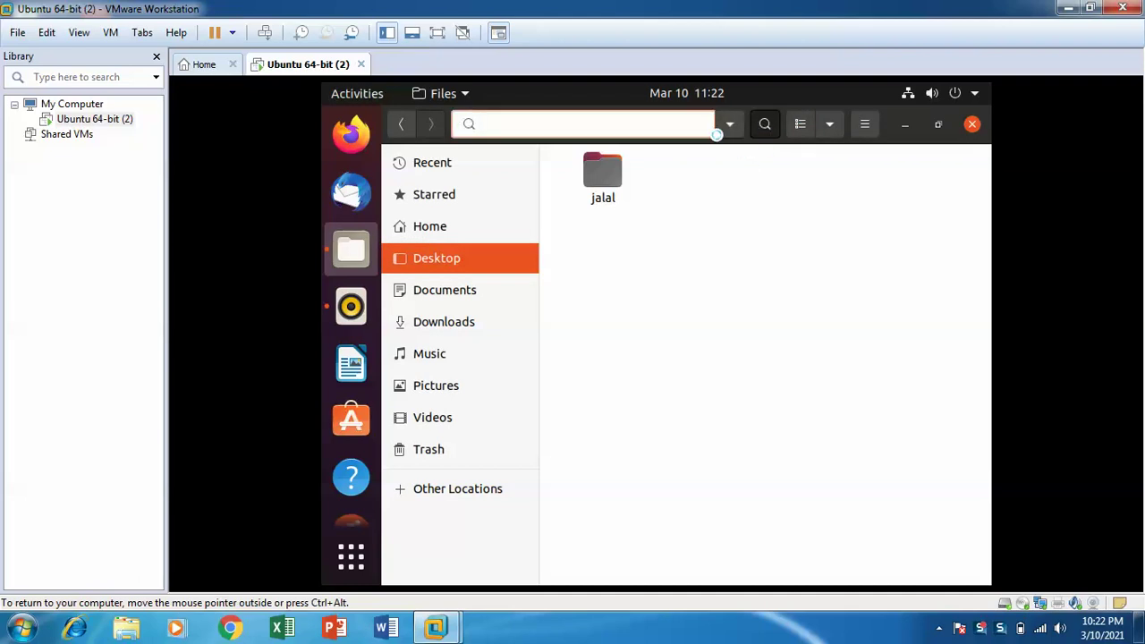
pyautogui.write('term')
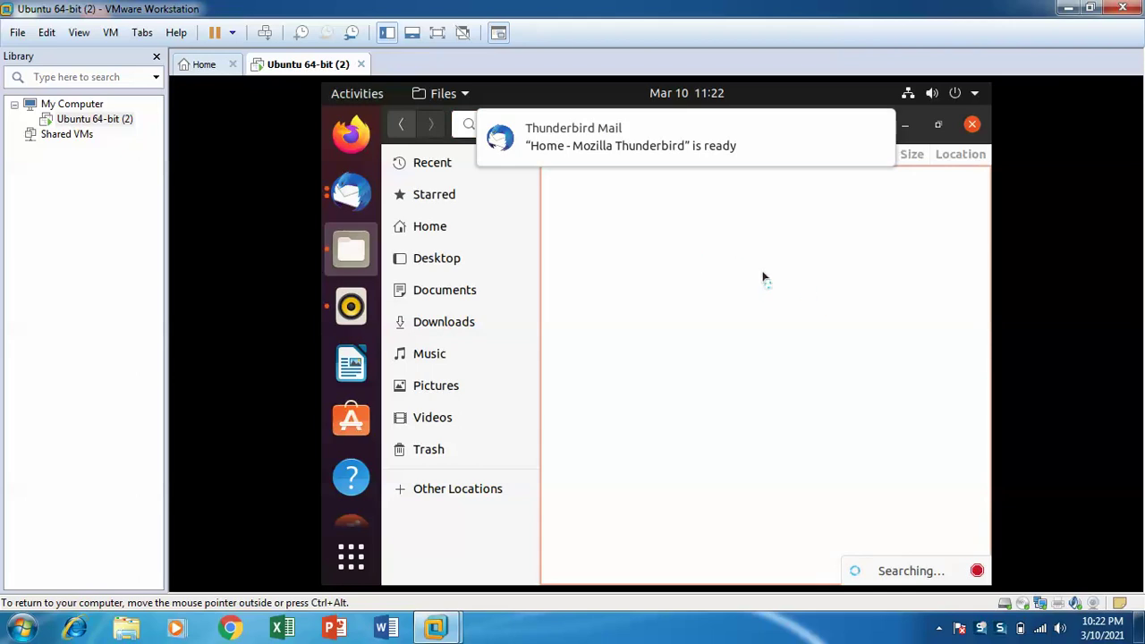
pyautogui.click(973, 124)
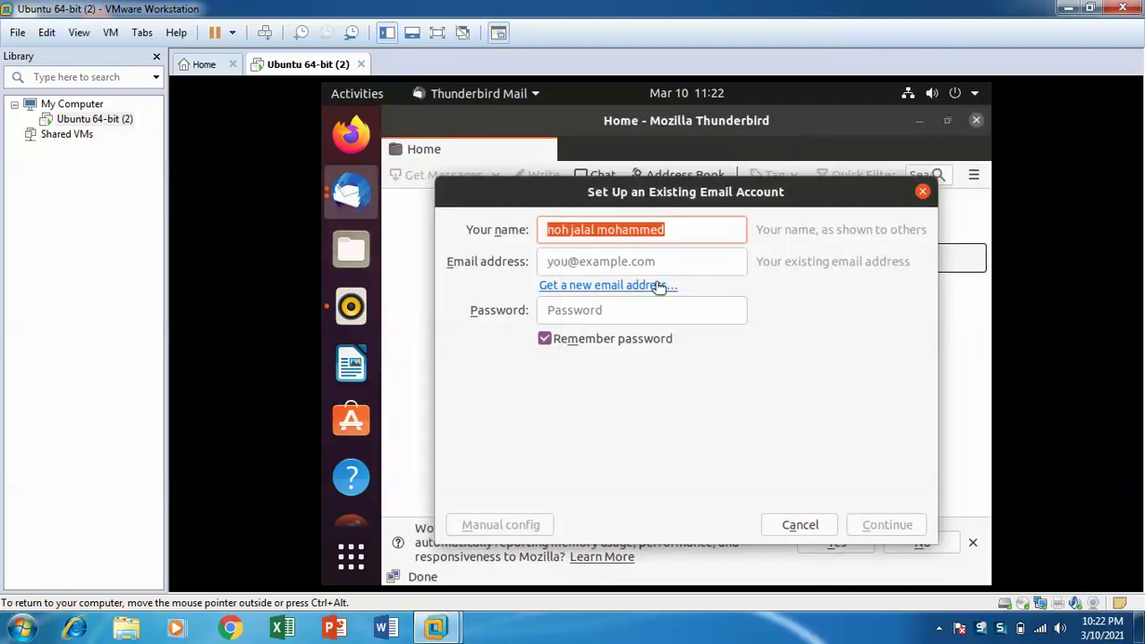
pyautogui.click(922, 191)
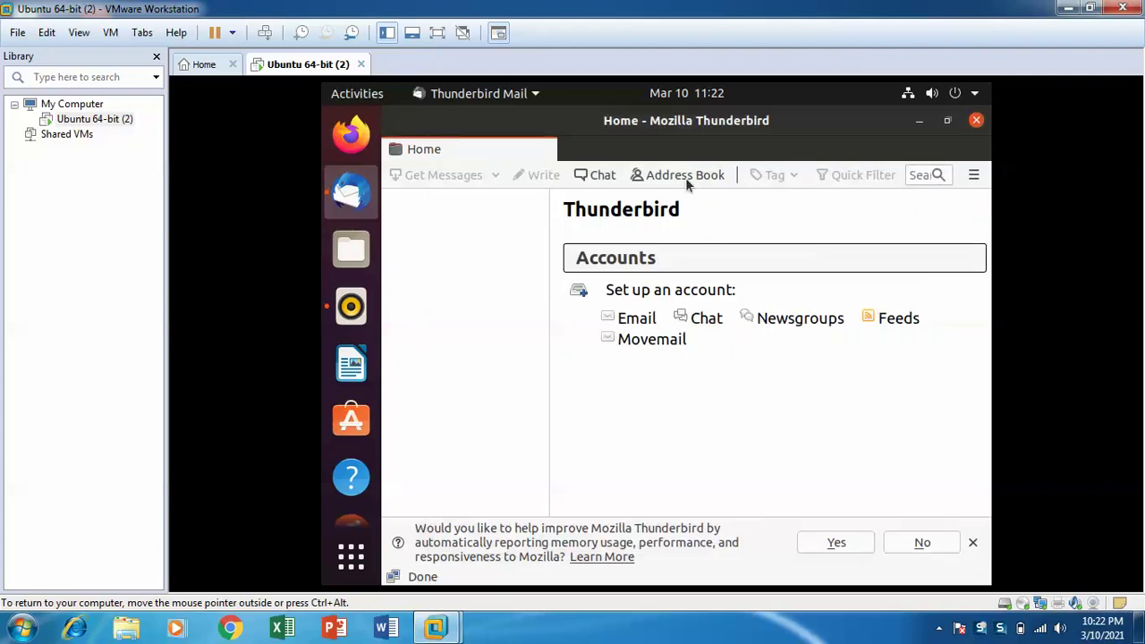
pyautogui.click(977, 120)
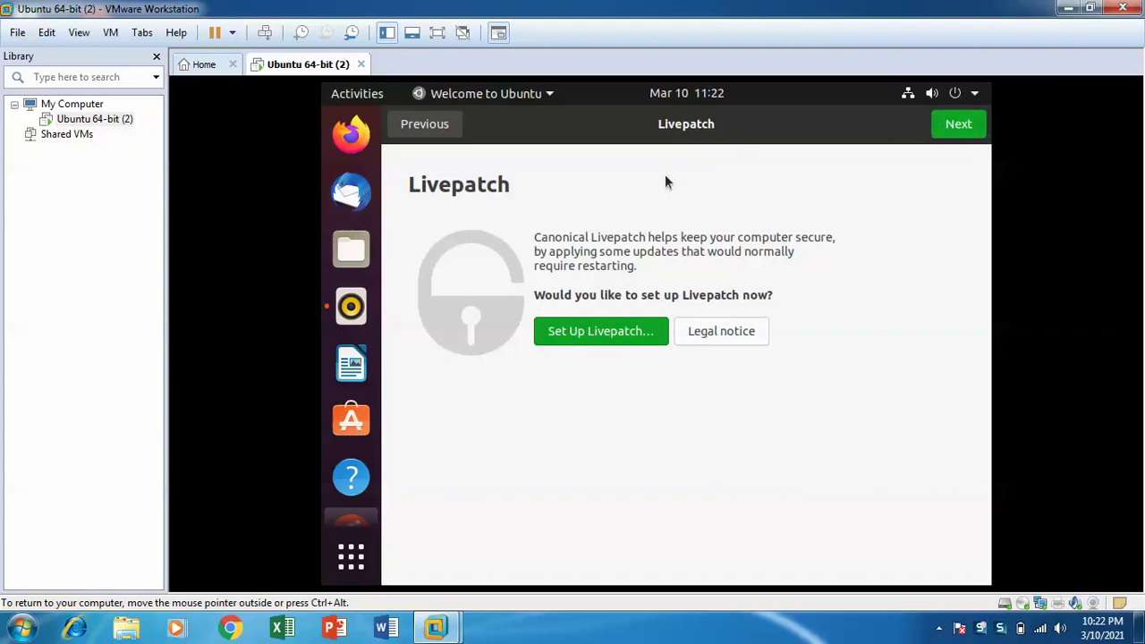
# Step the welcome wizard back to Online Accounts and show the all-applications grid.
pyautogui.click(427, 125)
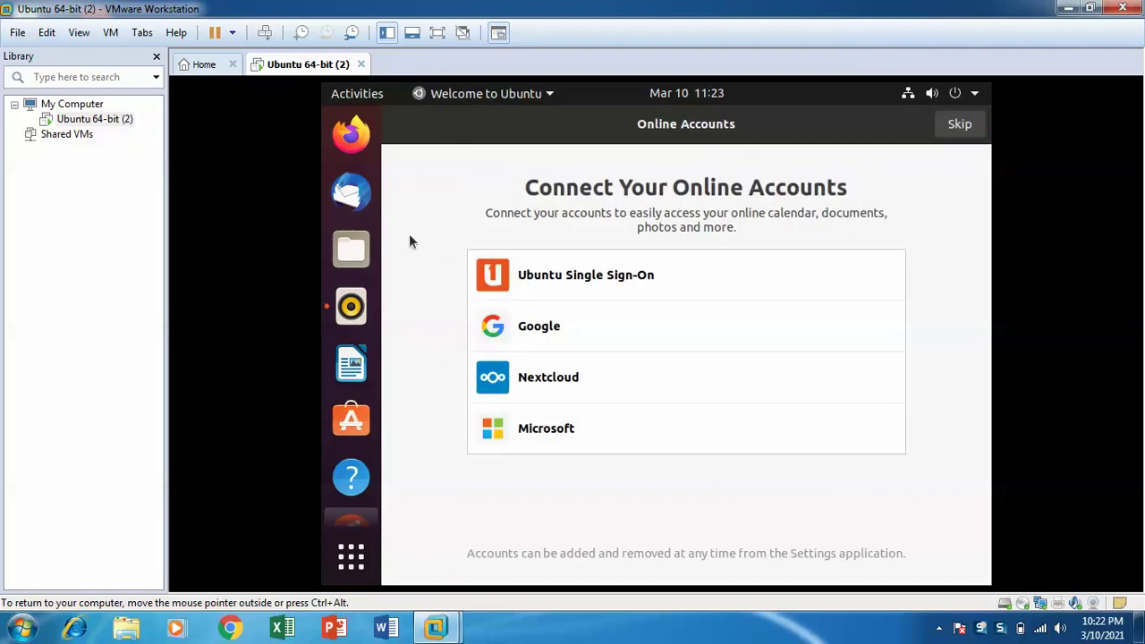
pyautogui.click(370, 559)
pyautogui.click(369, 559)
pyautogui.click(366, 559)
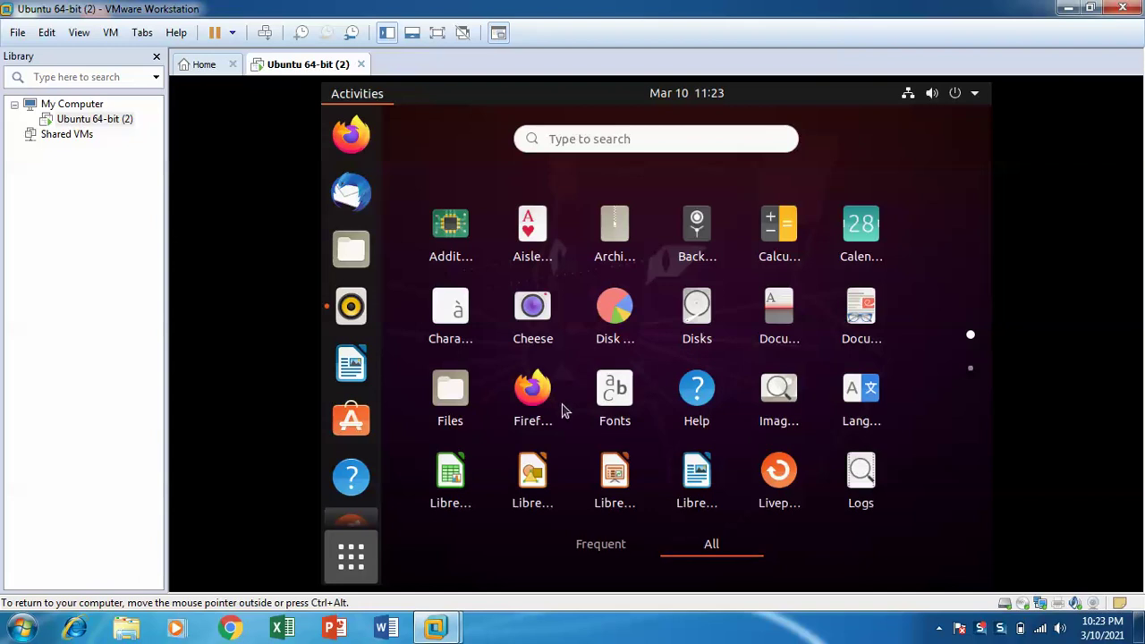
# Filter the app grid to Frequent apps and launch Terminal.
pyautogui.click(600, 545)
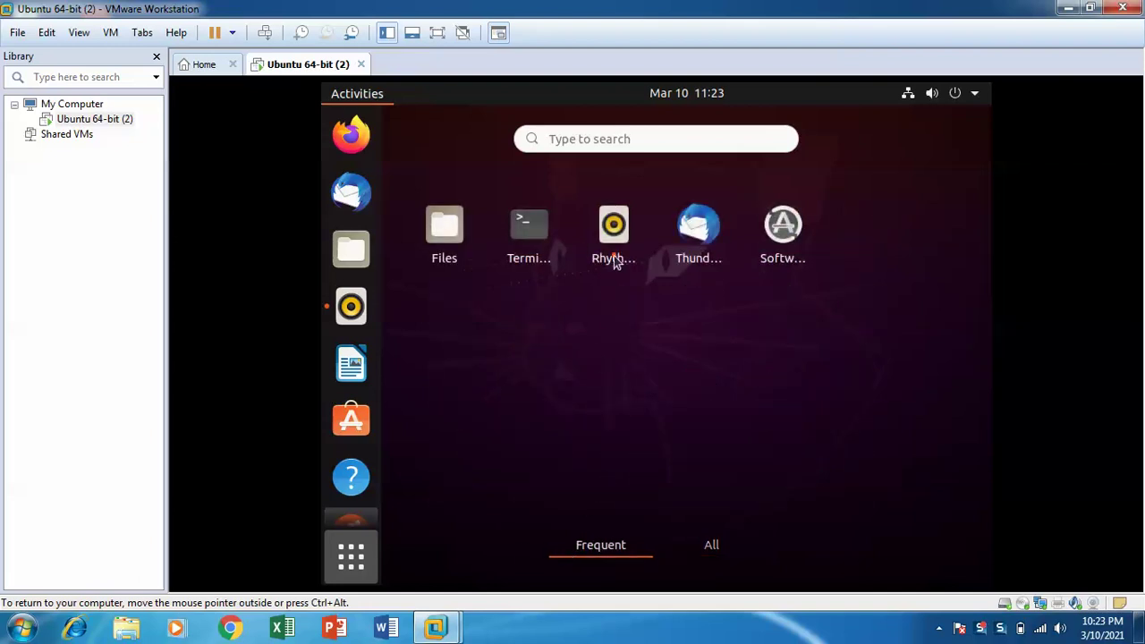
pyautogui.click(353, 559)
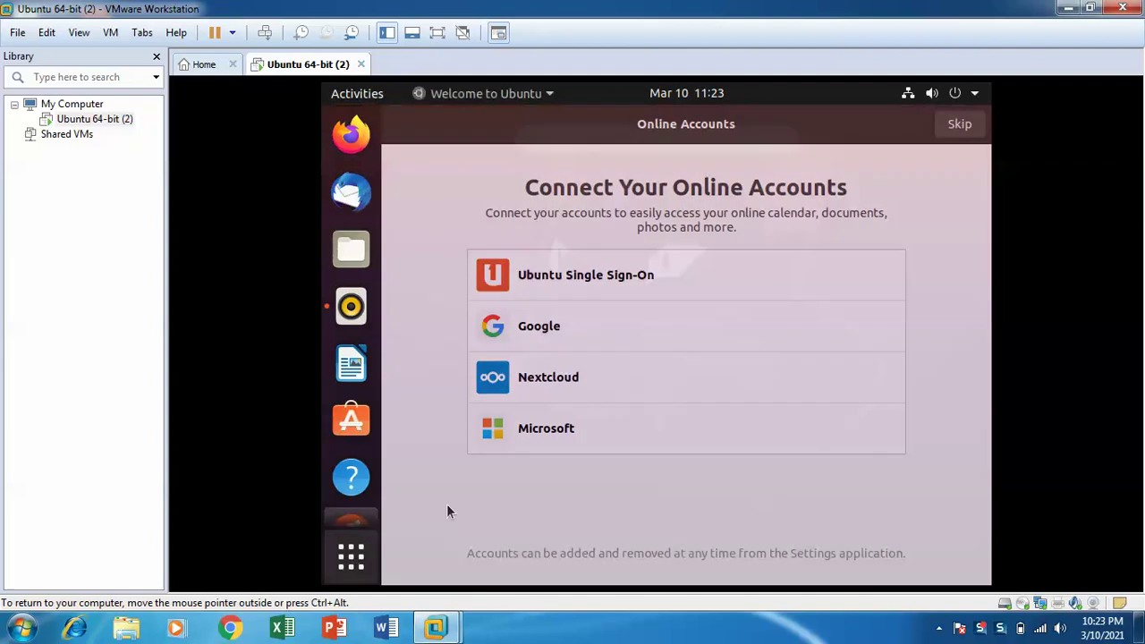
pyautogui.click(362, 566)
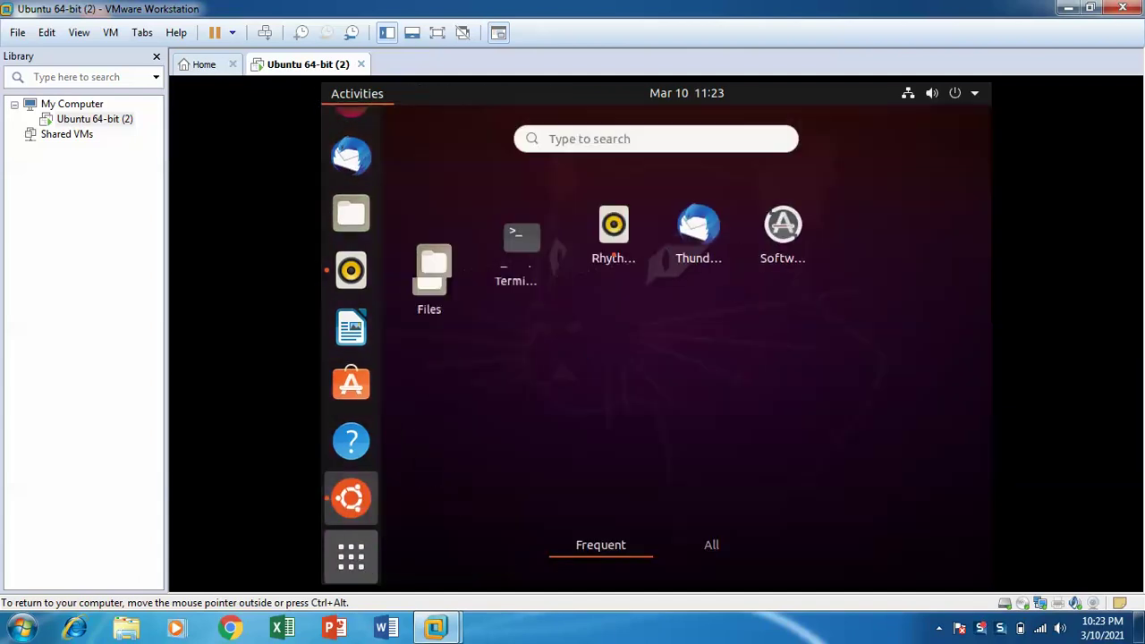
pyautogui.click(524, 231)
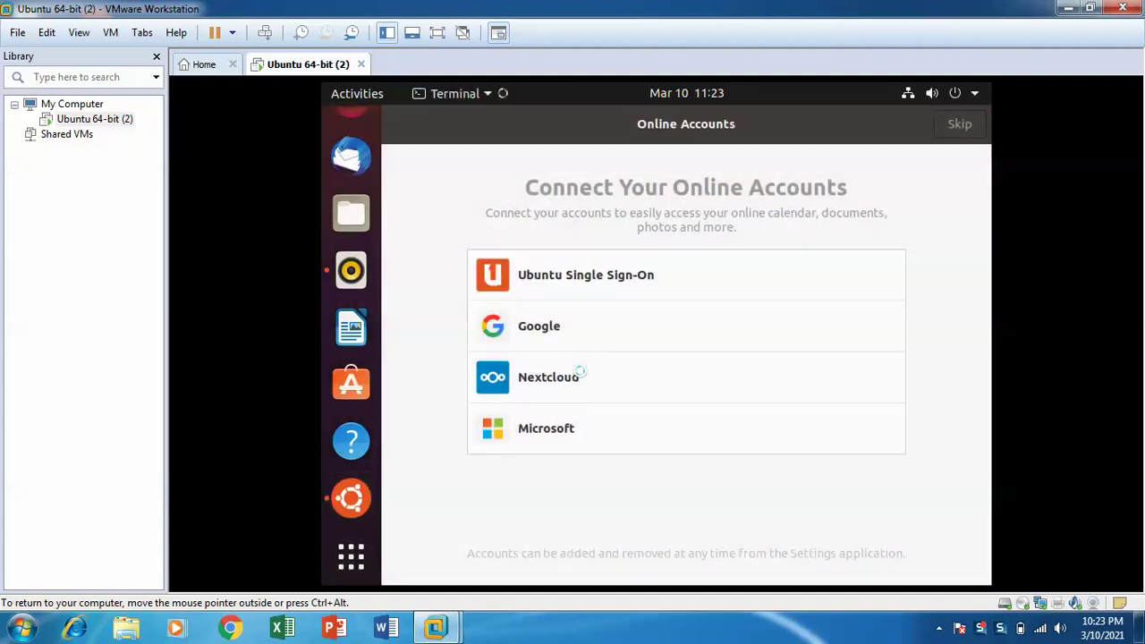